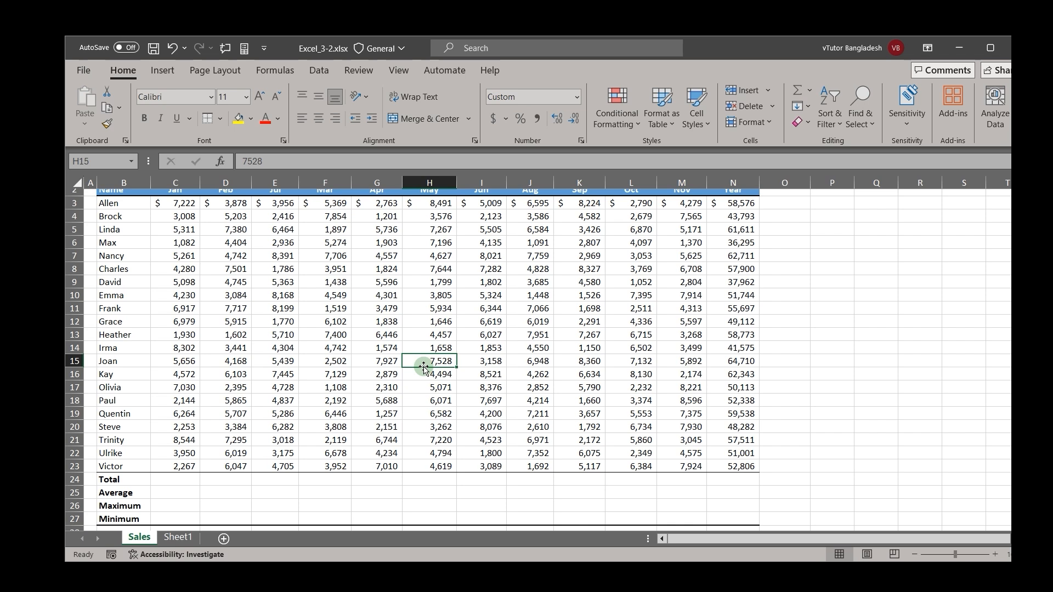
Total the January sales in C24 with AutoSum, and clear the cell again.
left_click_drag(712, 47, 689, 37)
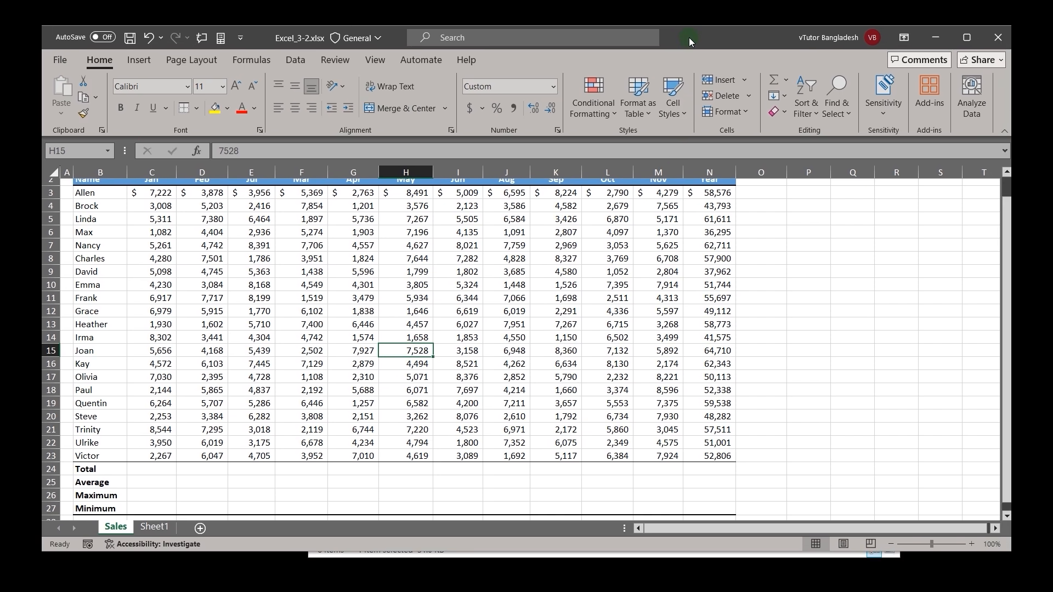
scroll(401, 265, "up", 1)
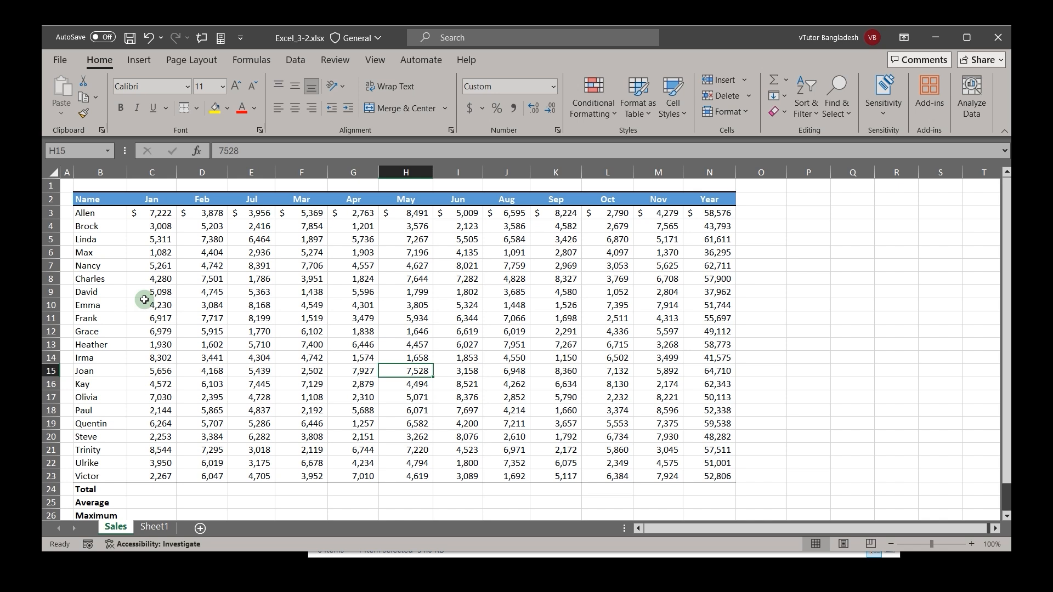
left_click(143, 490)
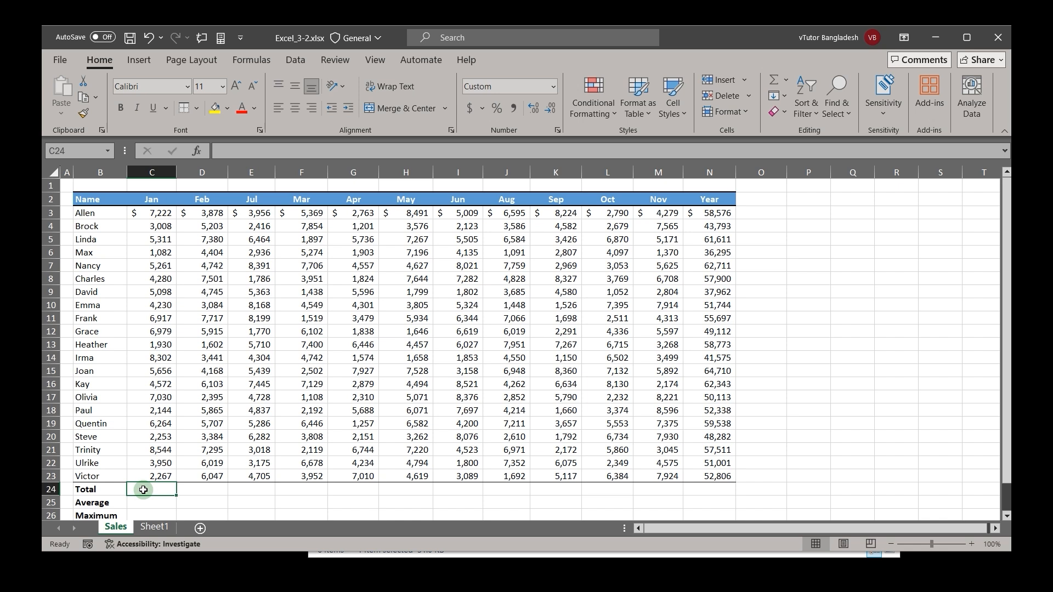
scroll(143, 490, "down", 2)
scroll(143, 490, "up", 2)
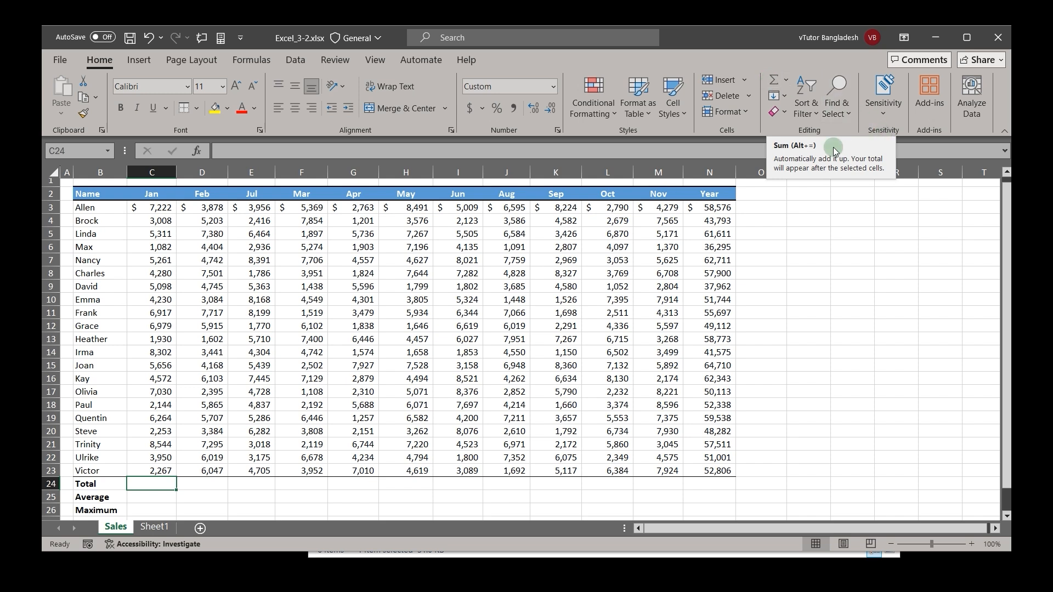
left_click(774, 81)
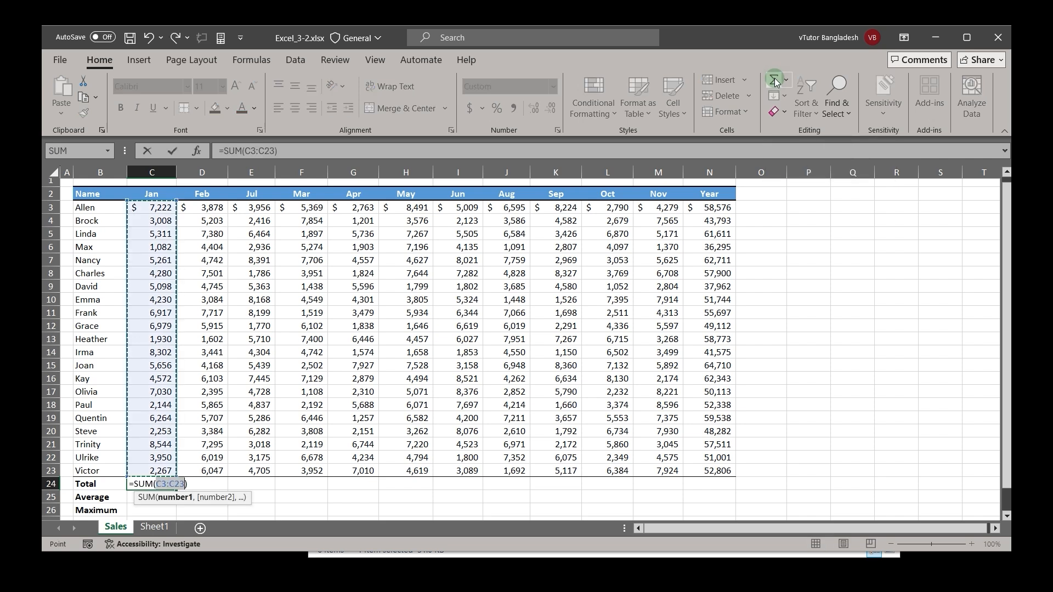
key("Return")
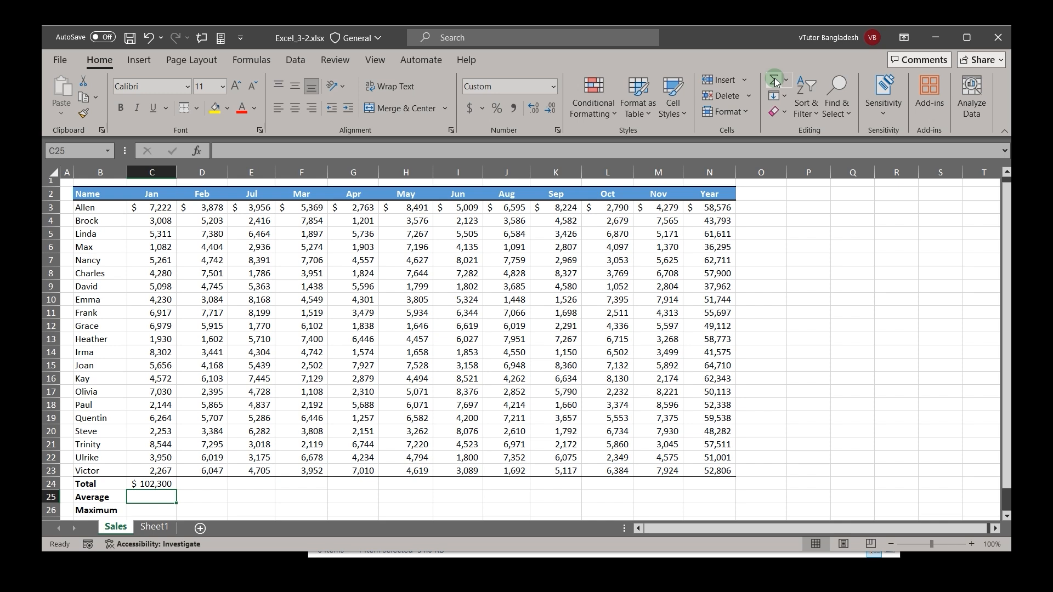
left_click(142, 482)
key("Delete")
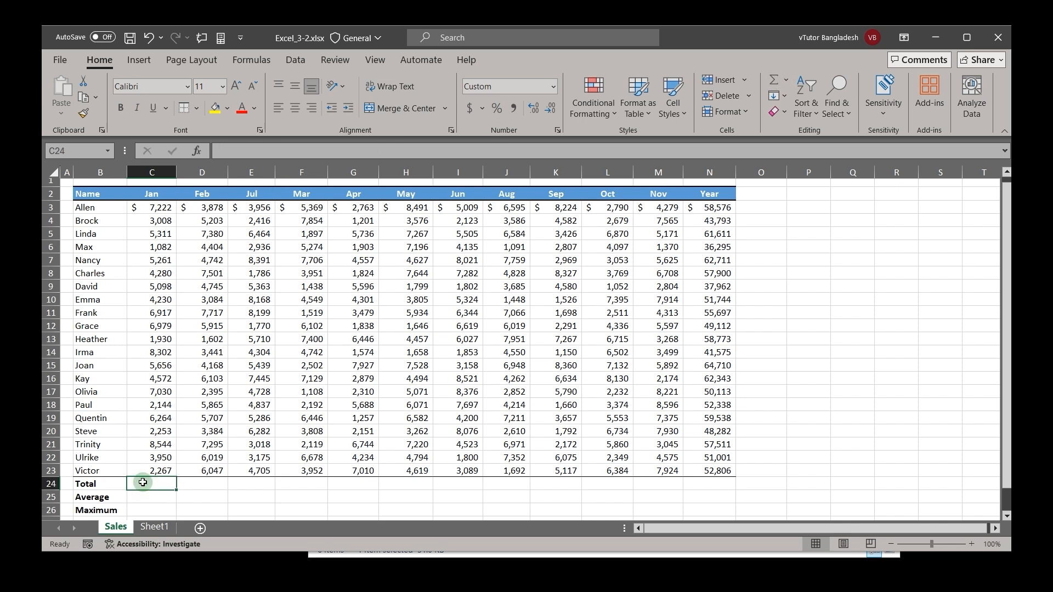
Enter the formula =SUM(C3:C23) in C24 to total the January sales.
type("=su")
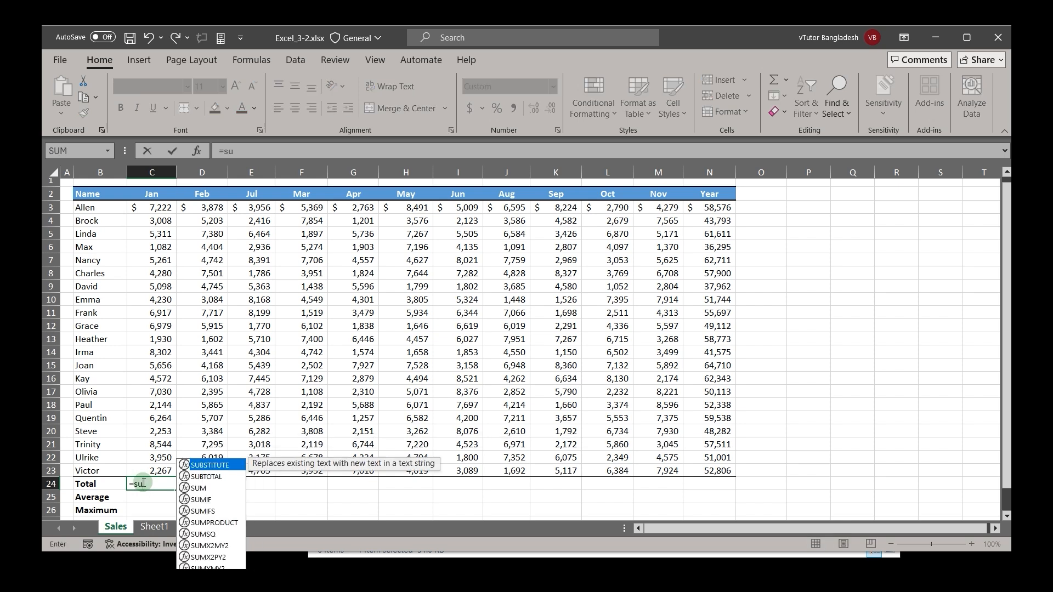
type("m")
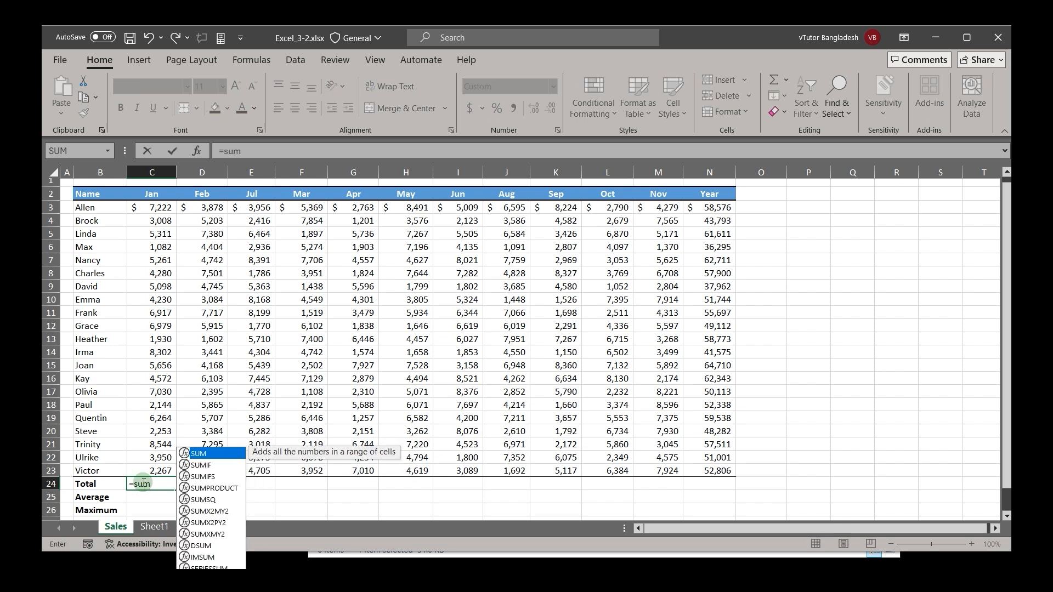
type("(")
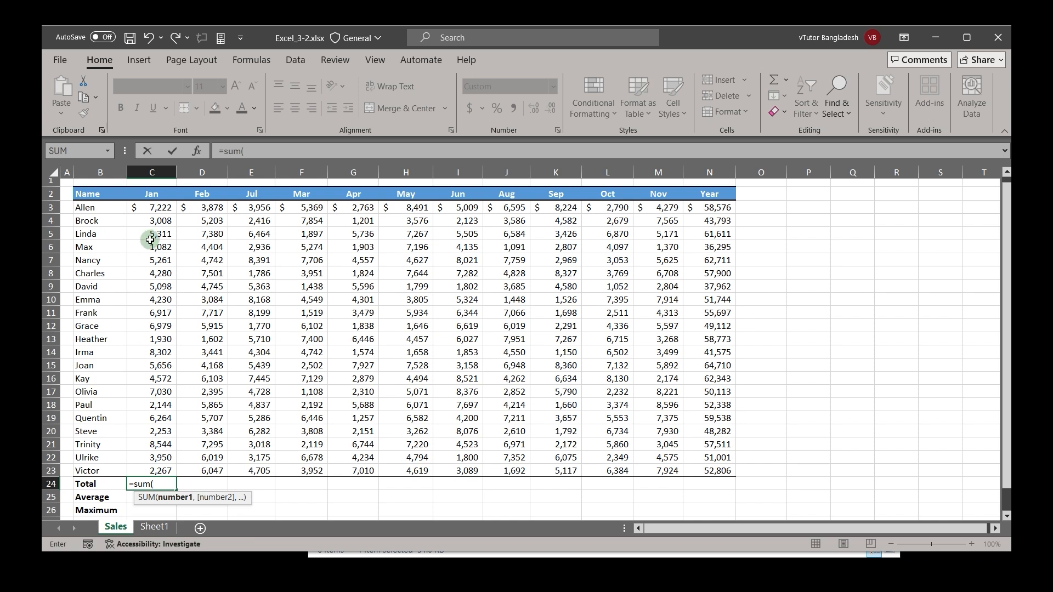
left_click(144, 209)
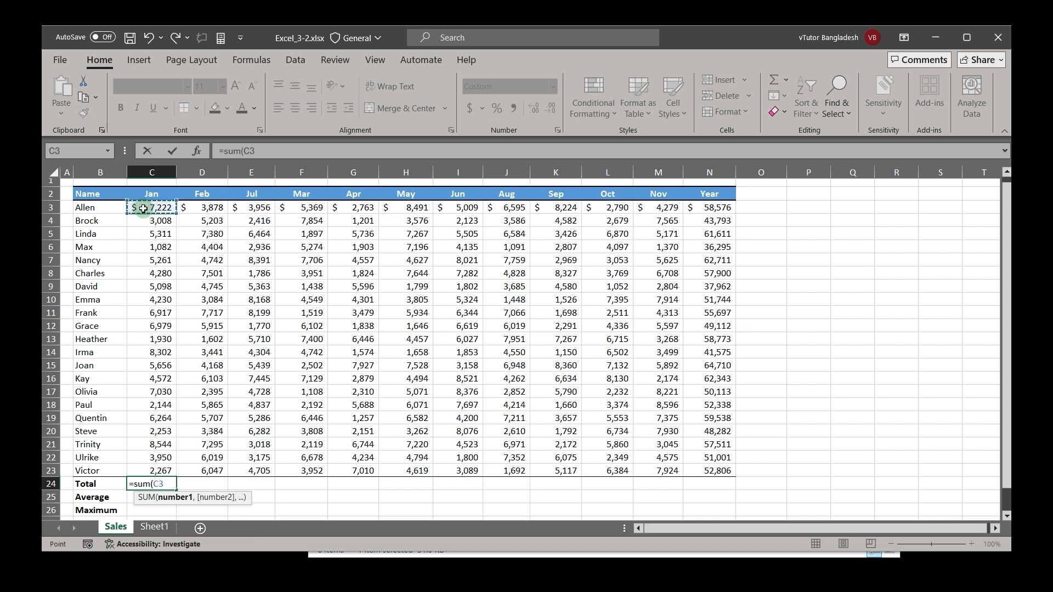
left_click_drag(144, 209, 158, 470)
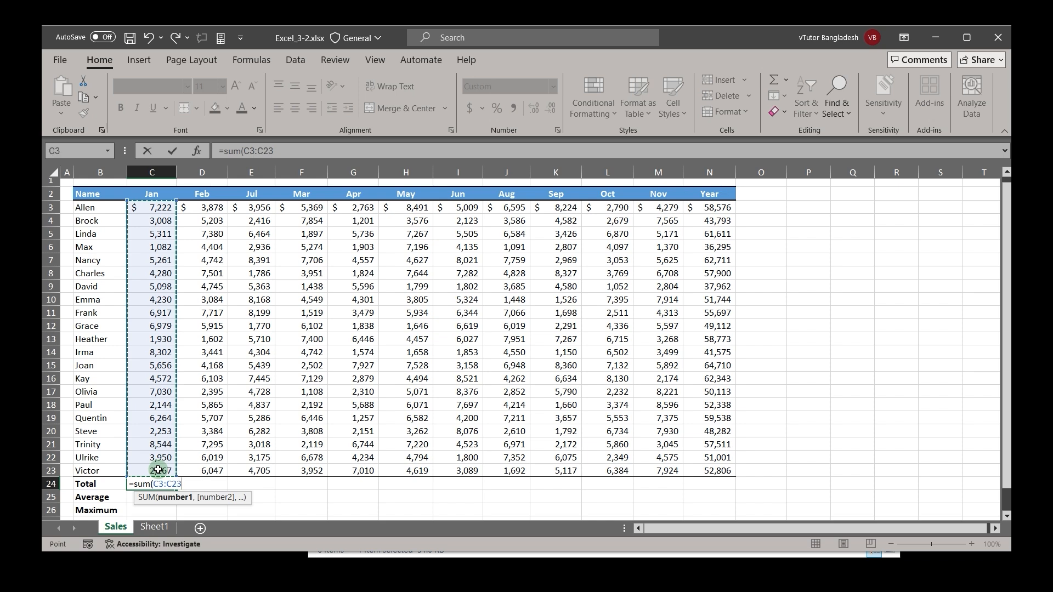
type(")")
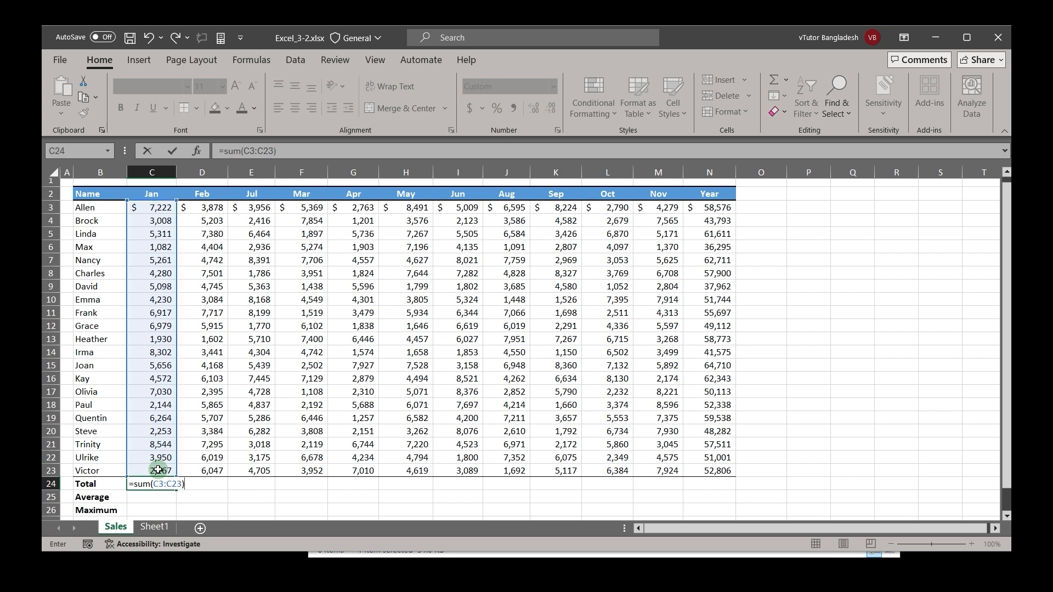
key("Return")
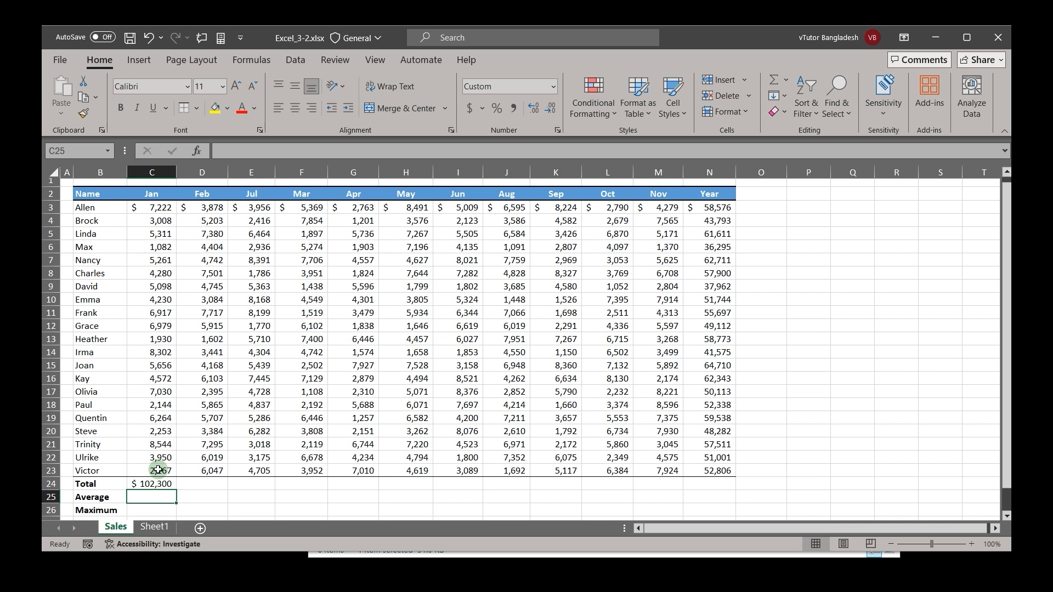
Fill the January total formula across row 24 through column N, and autofit column N's width.
left_click(156, 484)
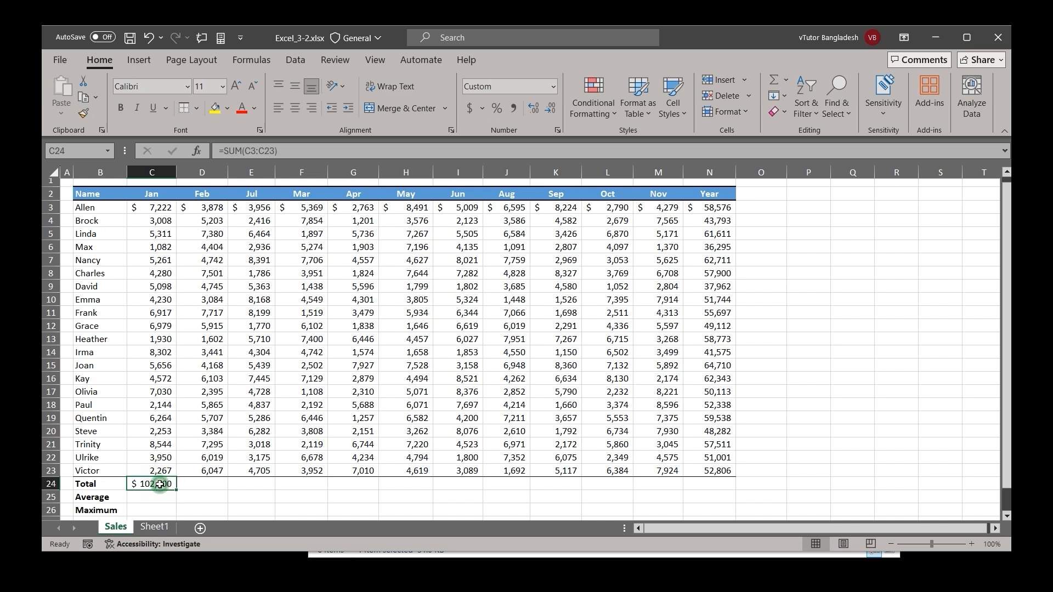
left_click_drag(176, 486, 721, 494)
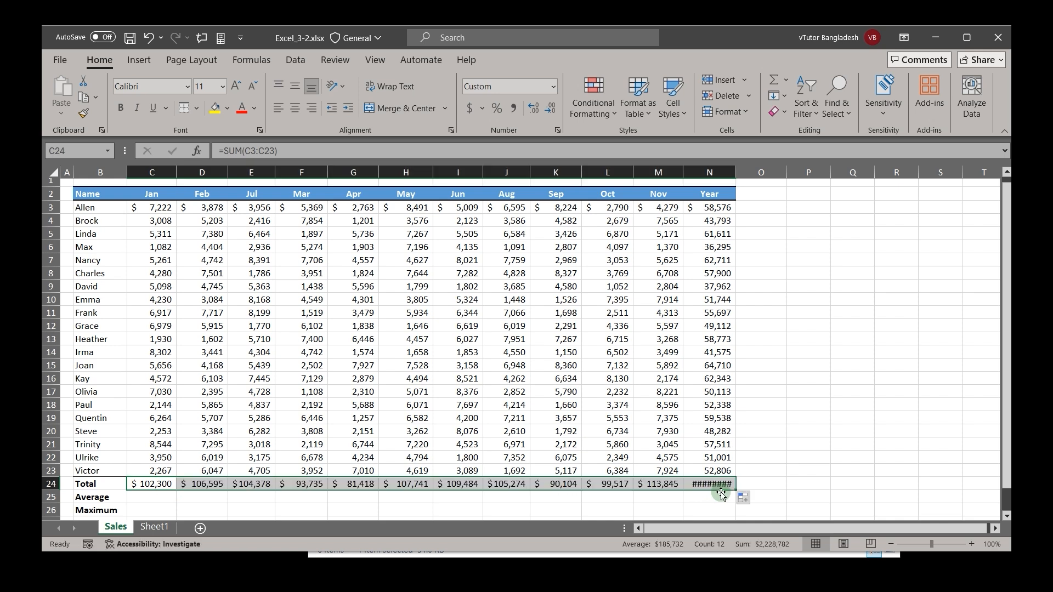
double_click(736, 171)
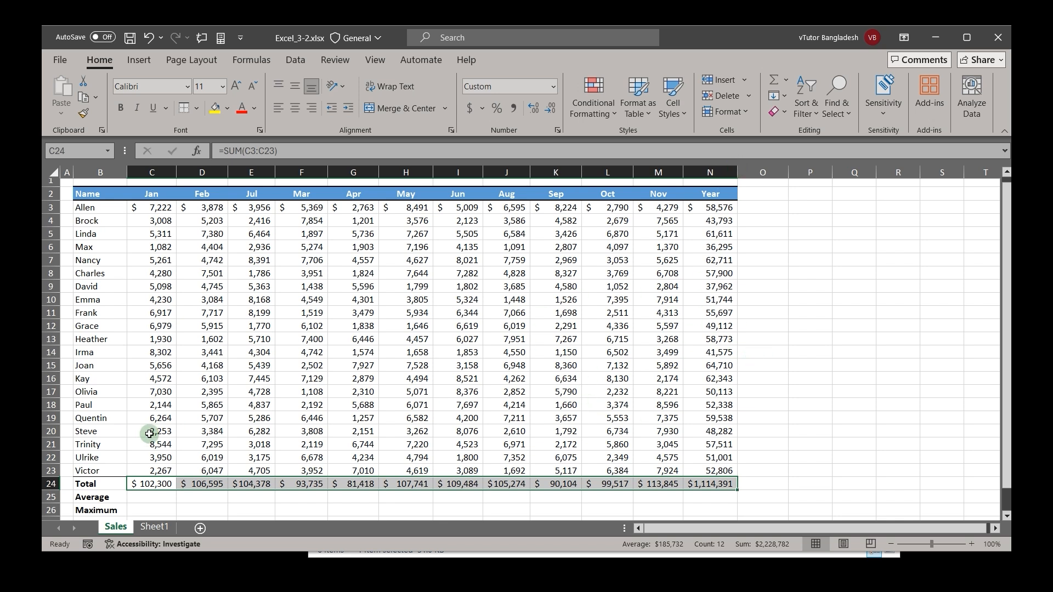
Enter the formula =AVERAGE(C3:C23) in C25 to average the January sales.
left_click(148, 494)
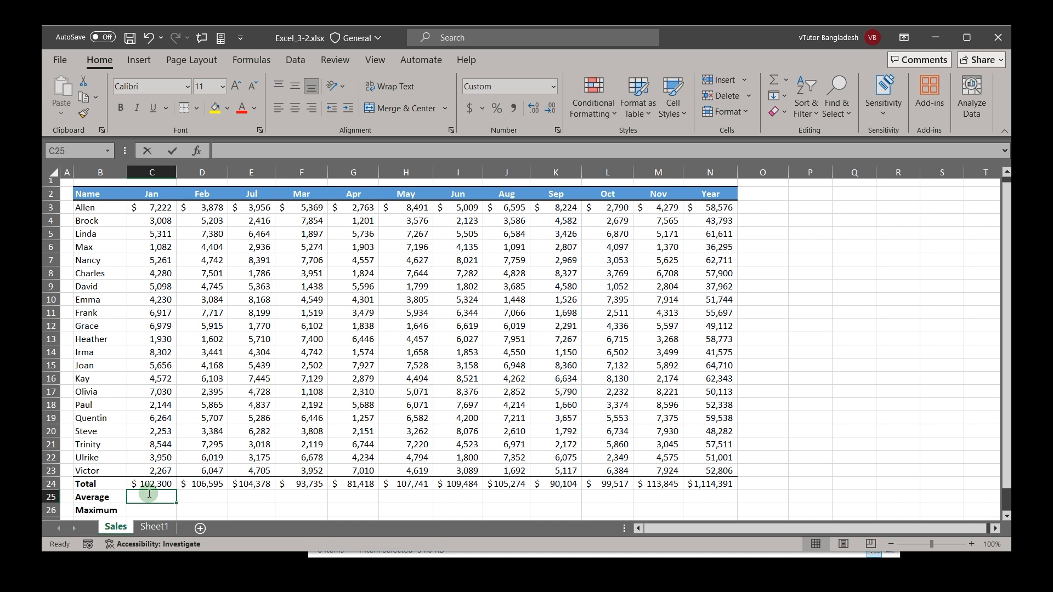
type("=ave")
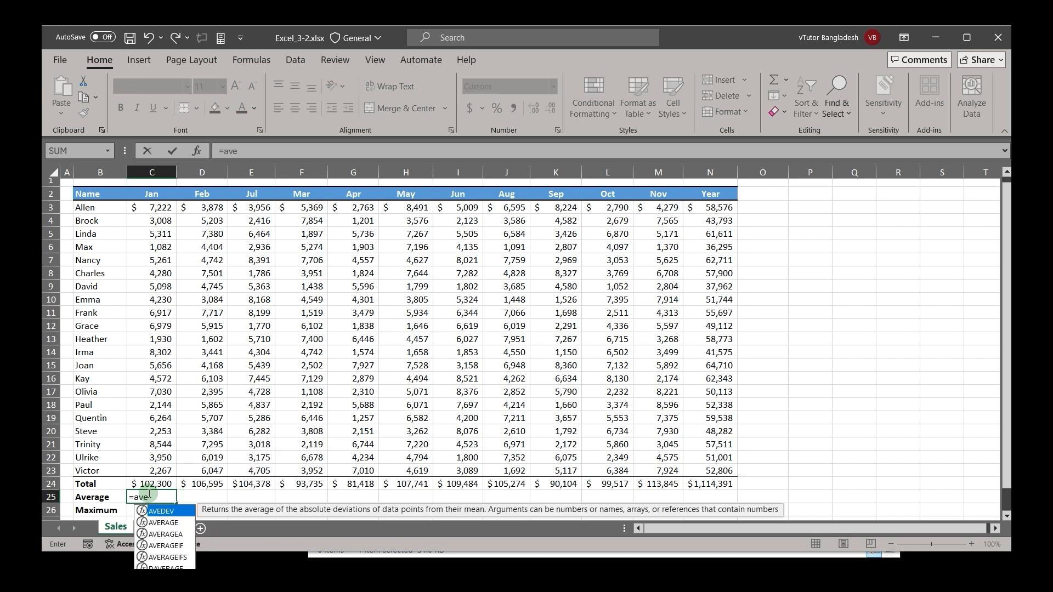
type("rage")
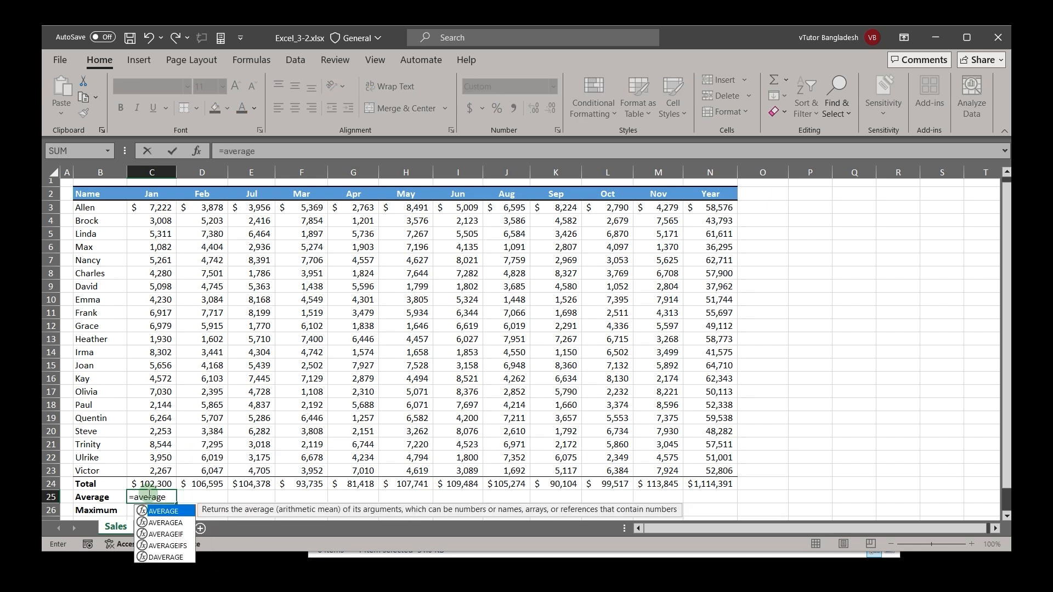
type("(")
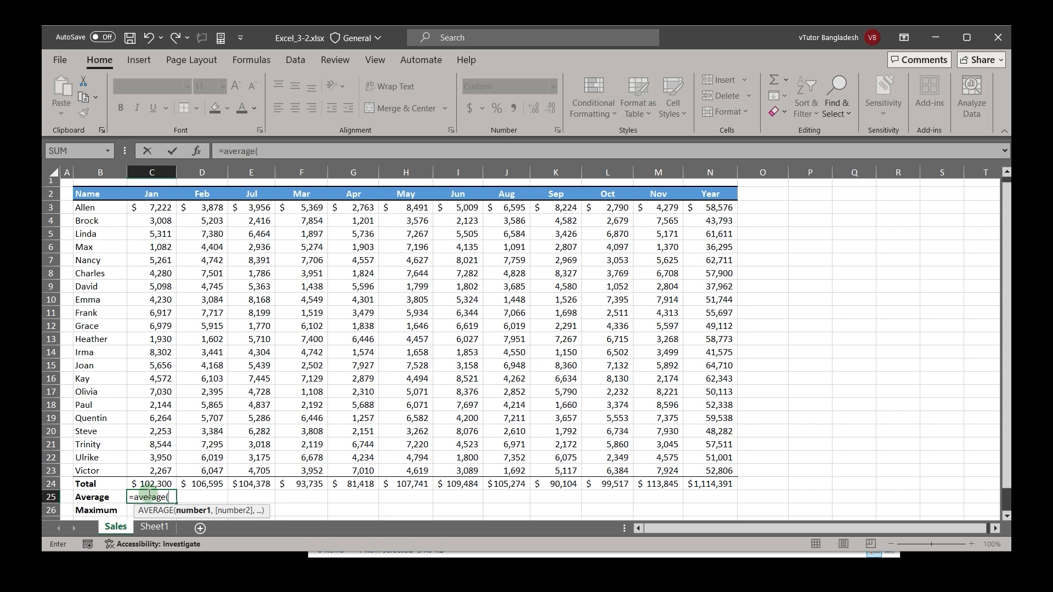
left_click(150, 208)
left_click_drag(150, 208, 152, 475)
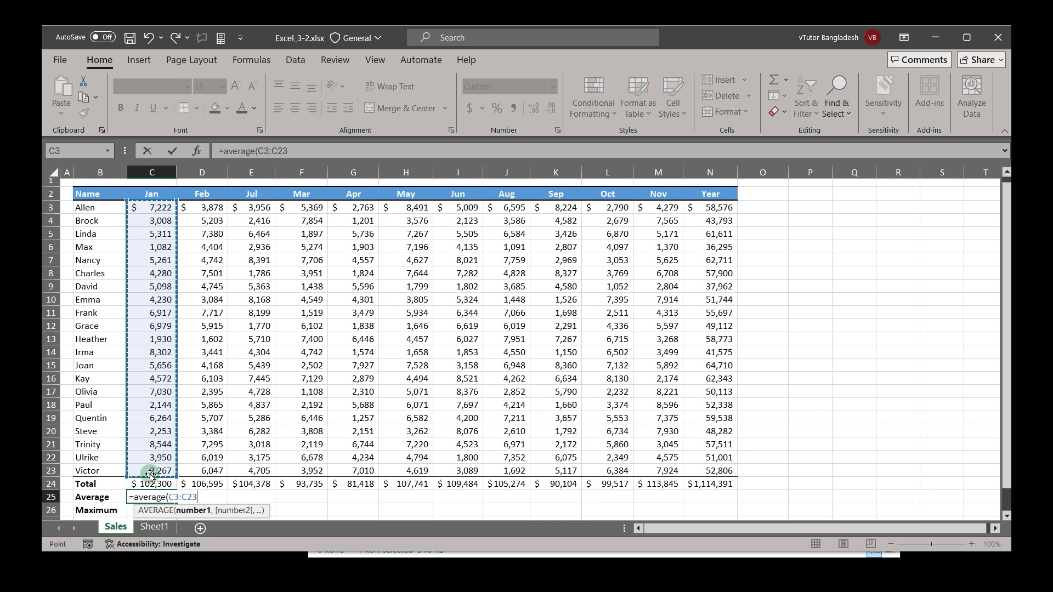
type(")")
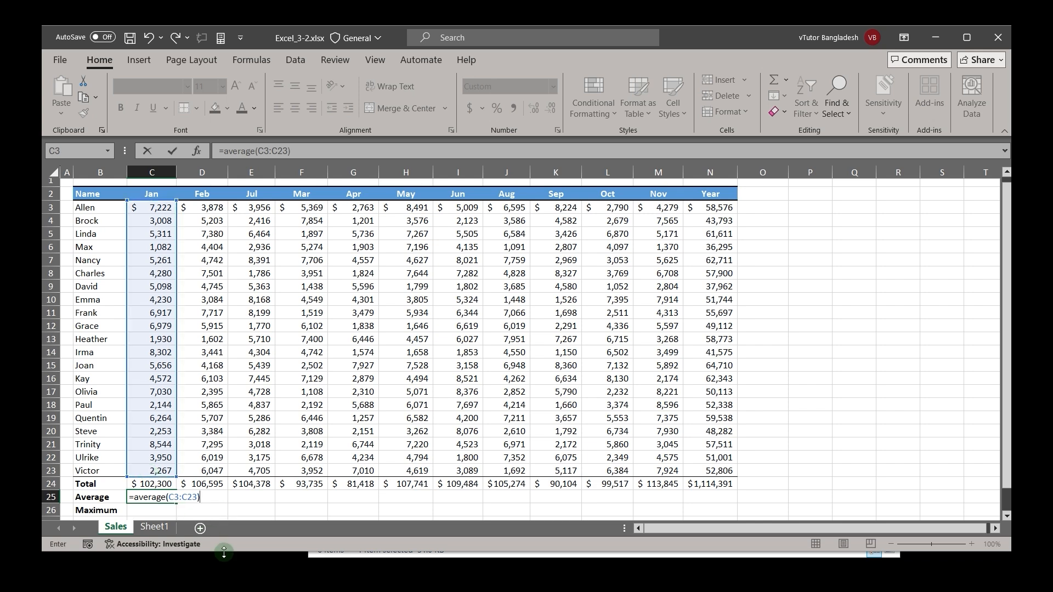
key("Return")
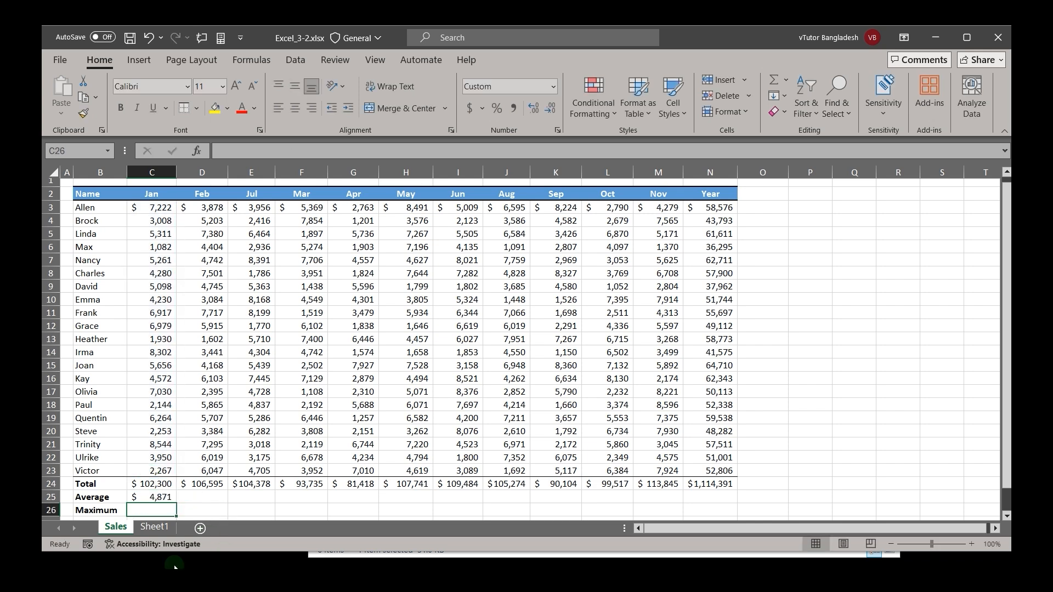
Fill the January average formula from C25 across the Average row through N25.
left_click(152, 506)
left_click(152, 497)
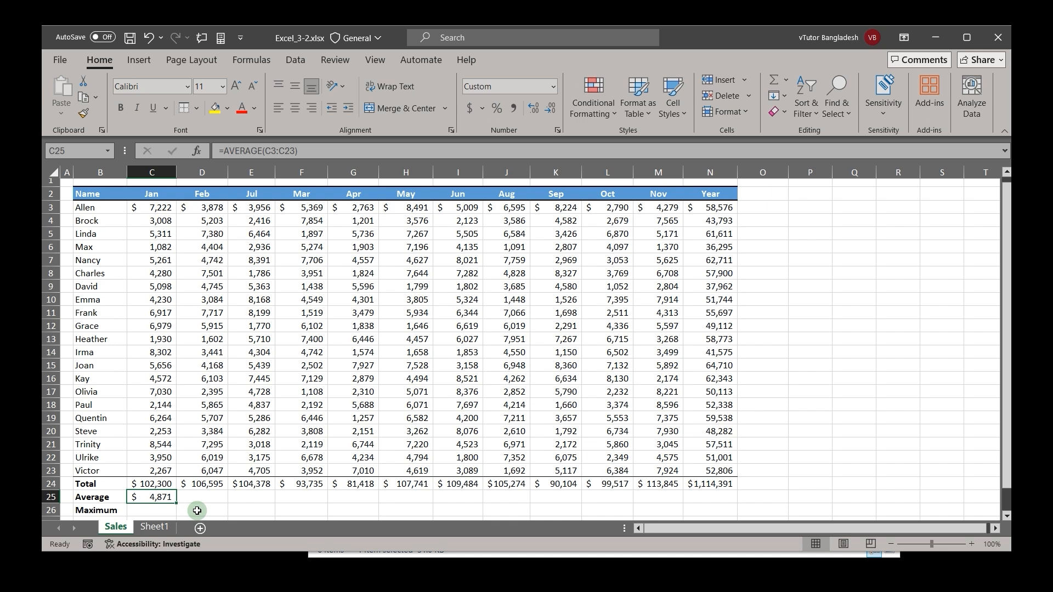
left_click_drag(176, 503, 723, 497)
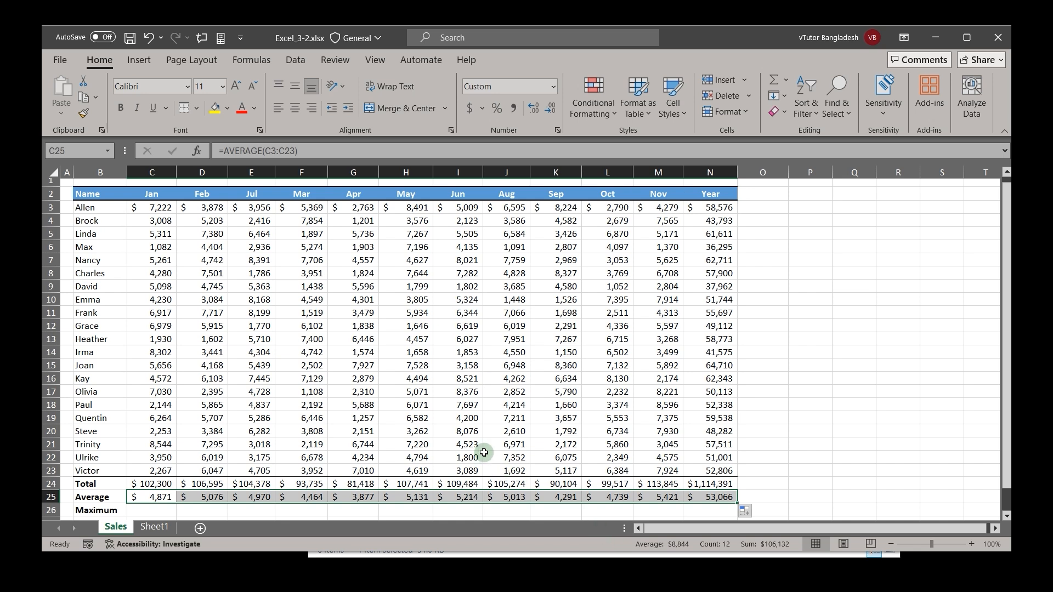
Enter the formula =MAX(C3:C23) in C26 to find the highest January sale.
scroll(481, 444, "down", 2)
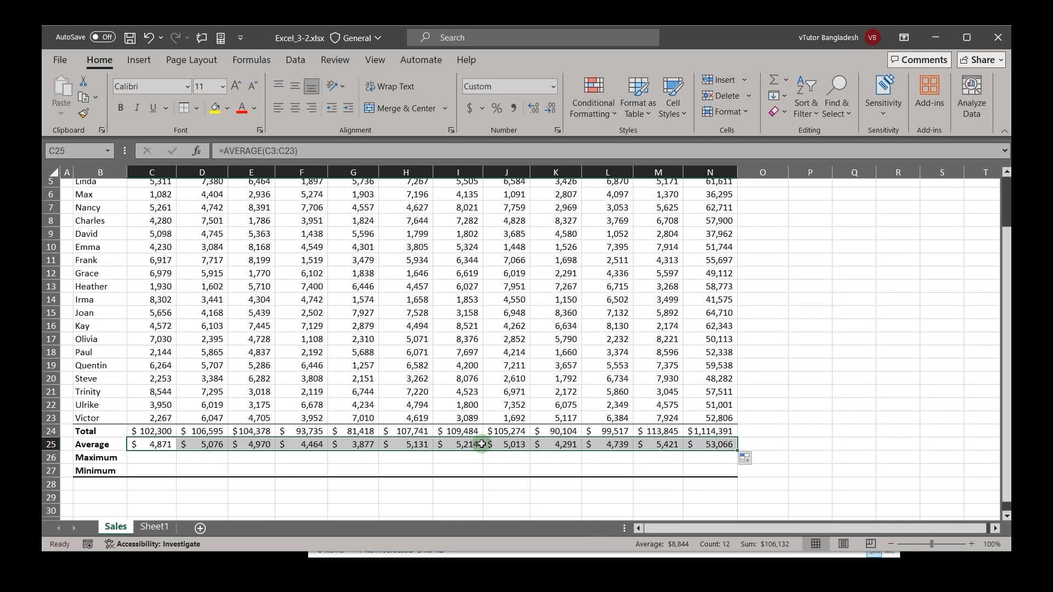
left_click(161, 460)
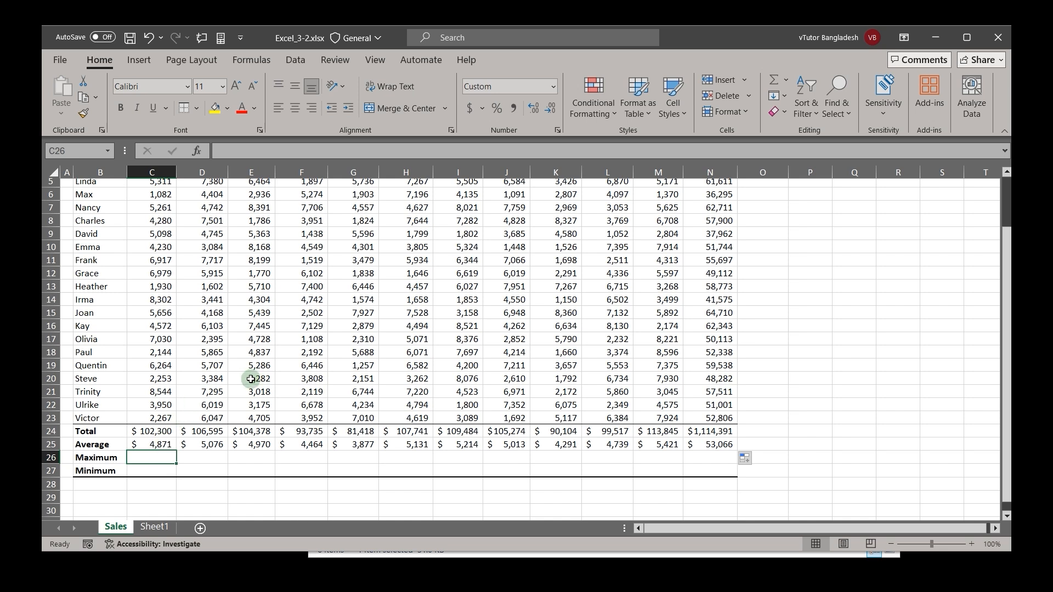
type("=")
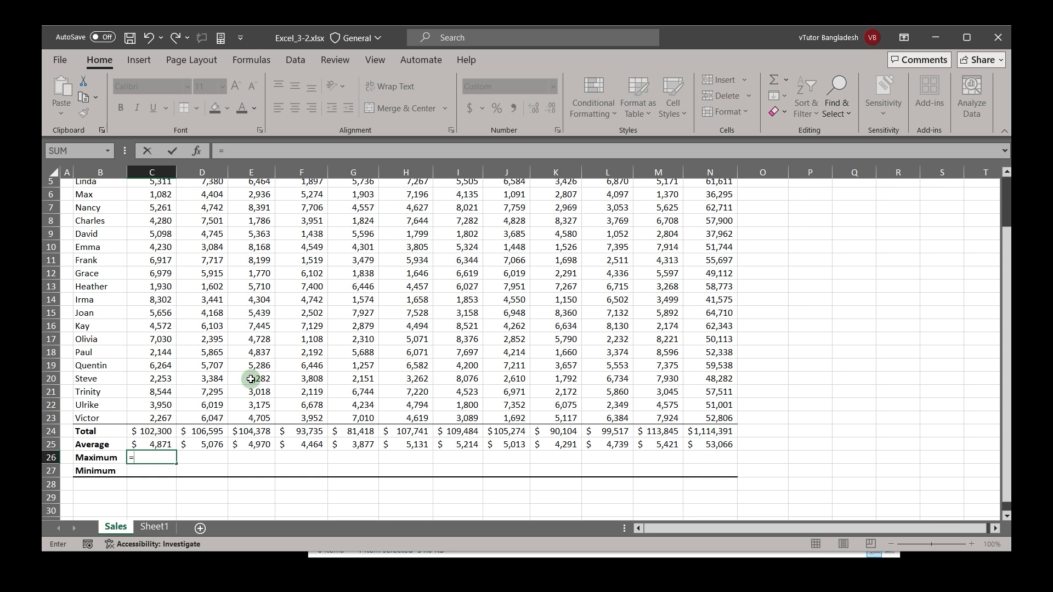
type("max")
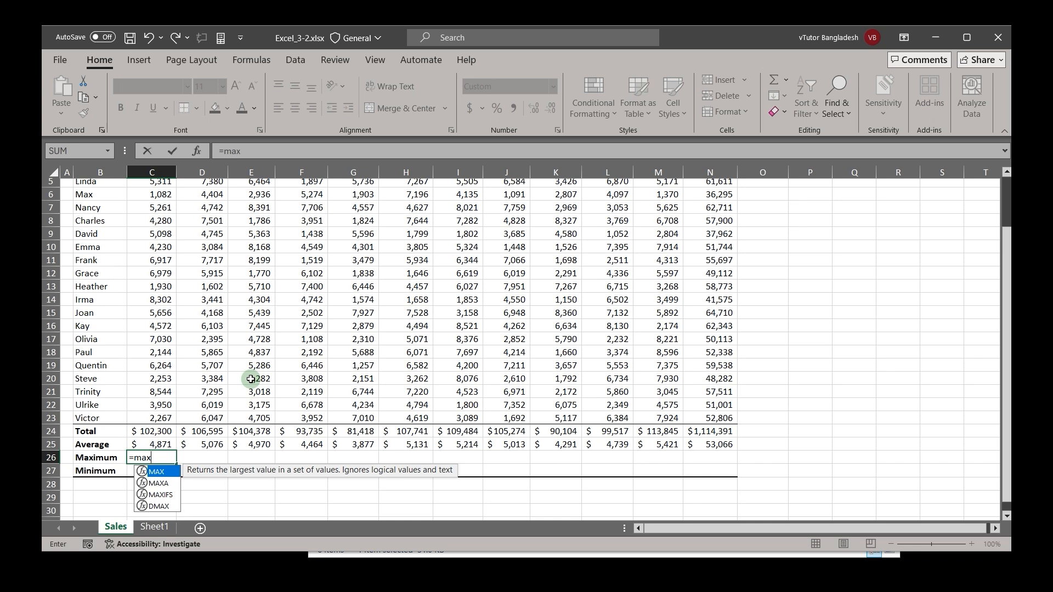
type("(")
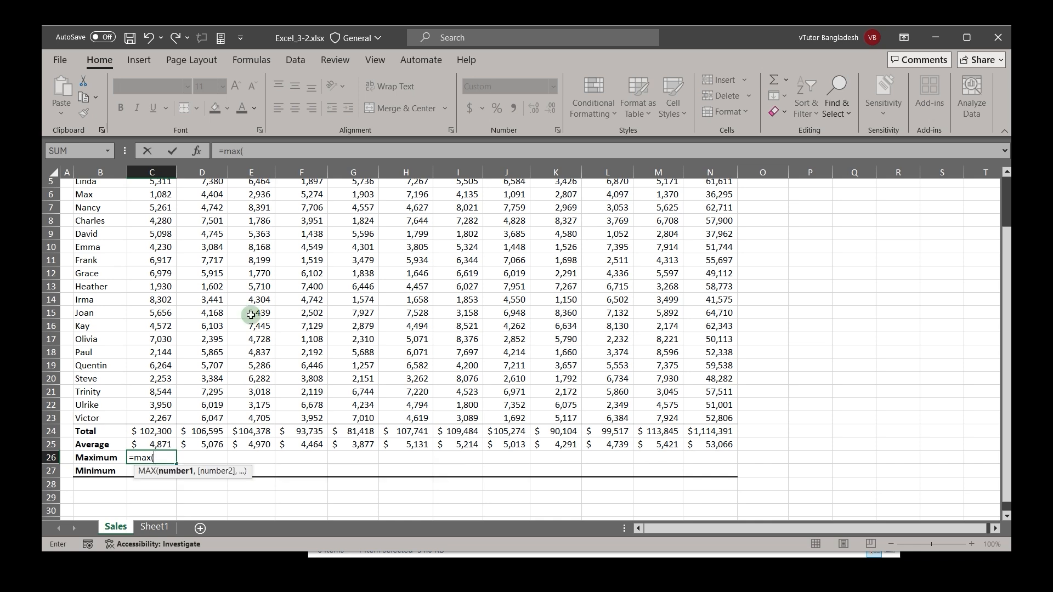
scroll(213, 249, "up", 2)
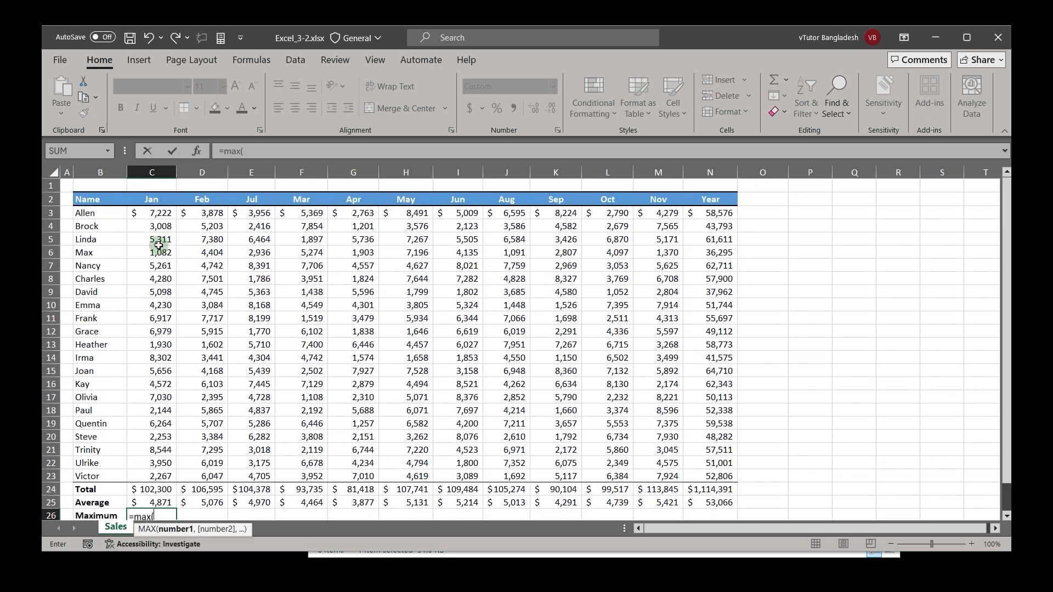
left_click_drag(157, 211, 152, 476)
type(")")
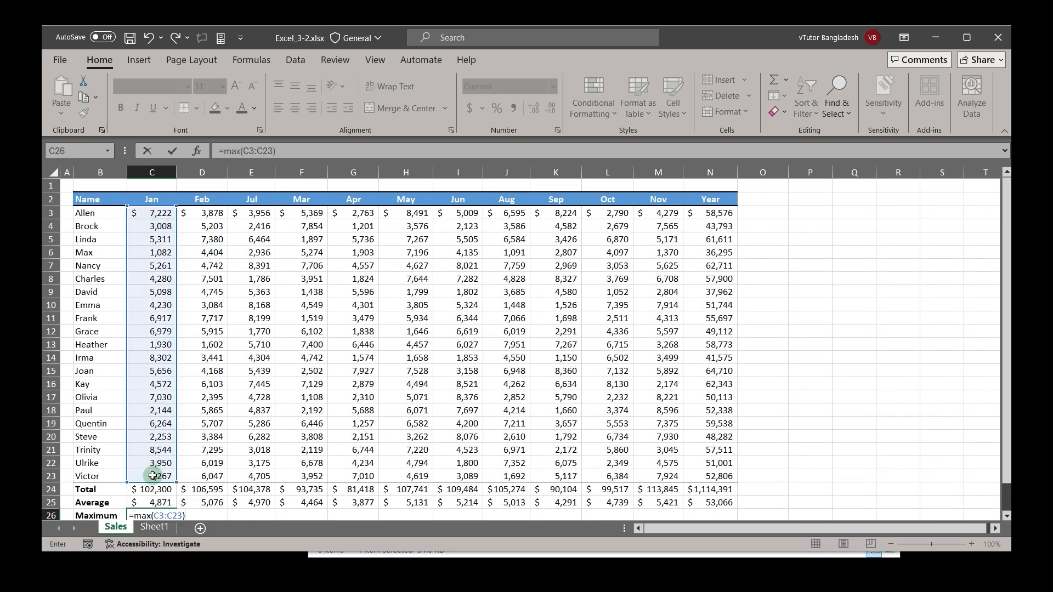
key("Return")
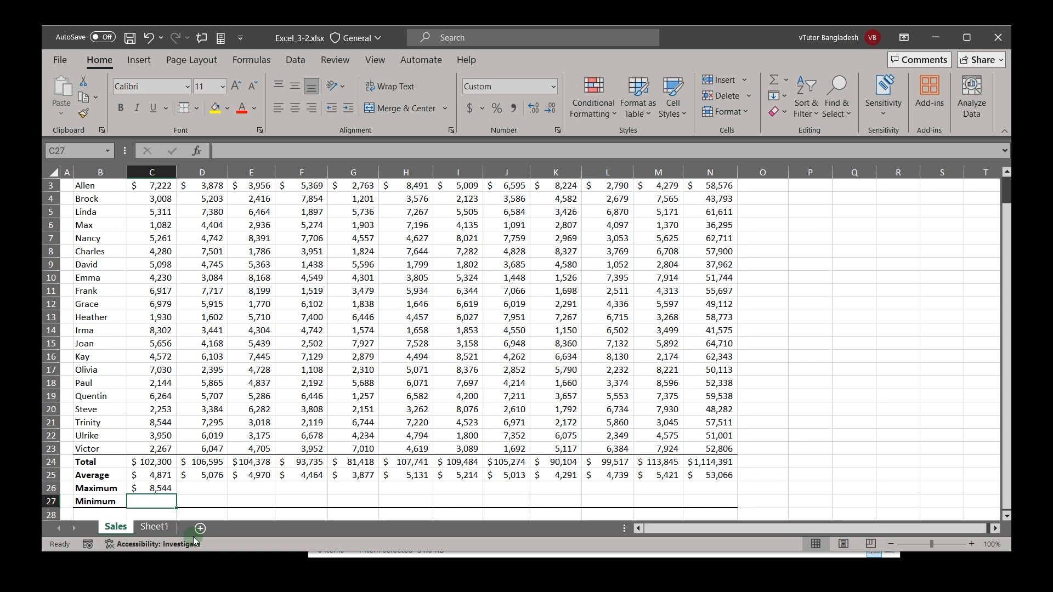
Enter the formula =MIN(C3:C23) in C27 to find the lowest January sale.
type("=")
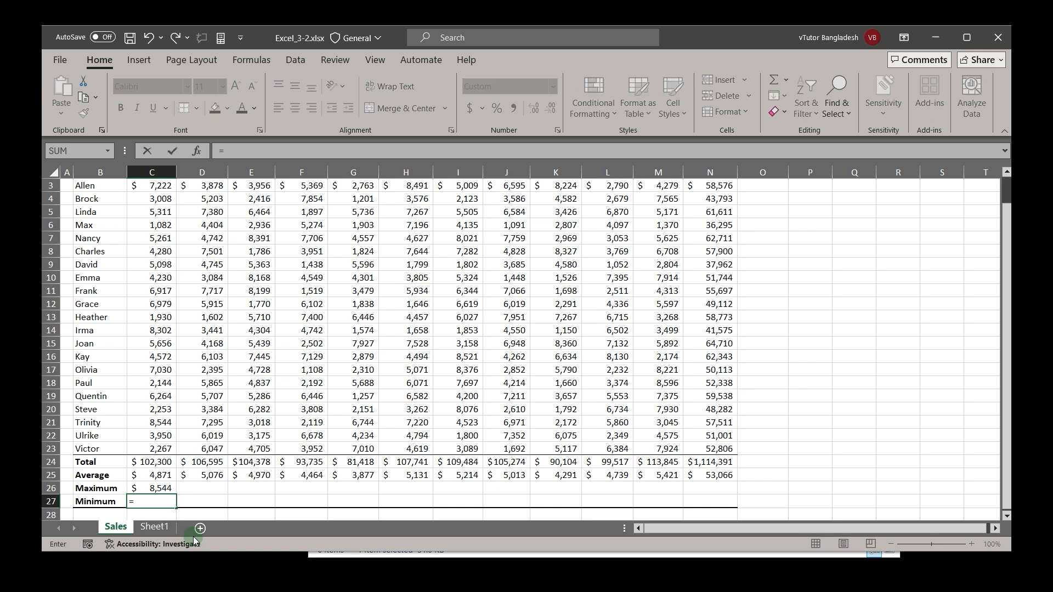
type("Mi")
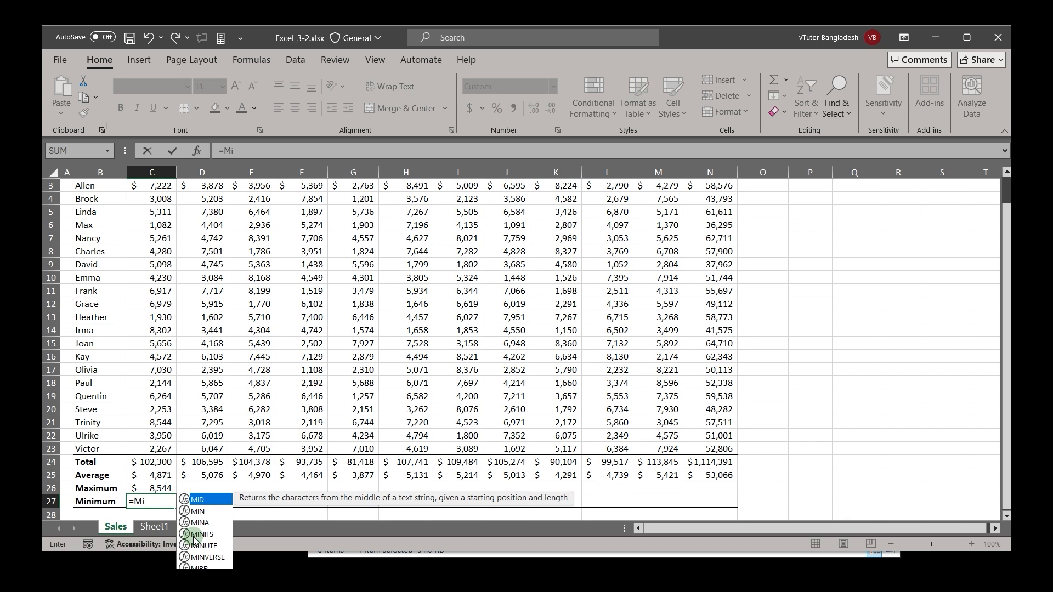
type("n")
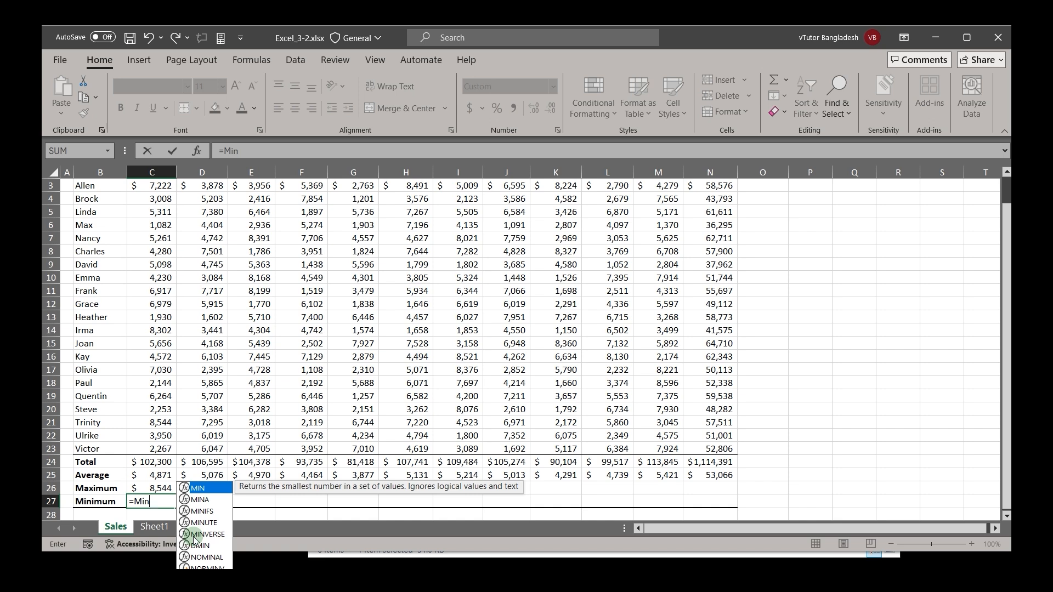
double_click(201, 489)
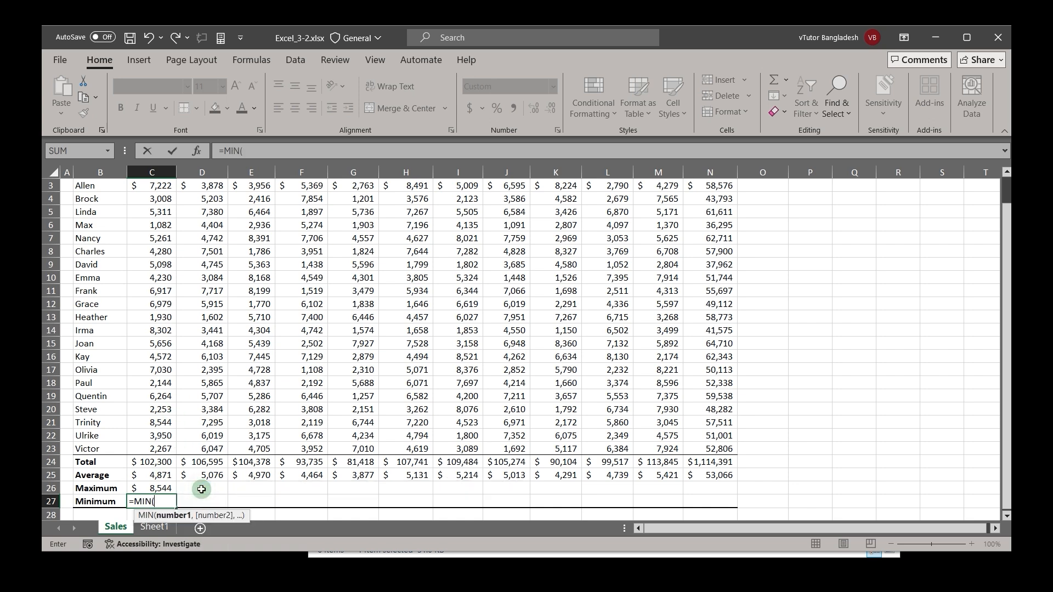
left_click_drag(146, 442, 152, 213)
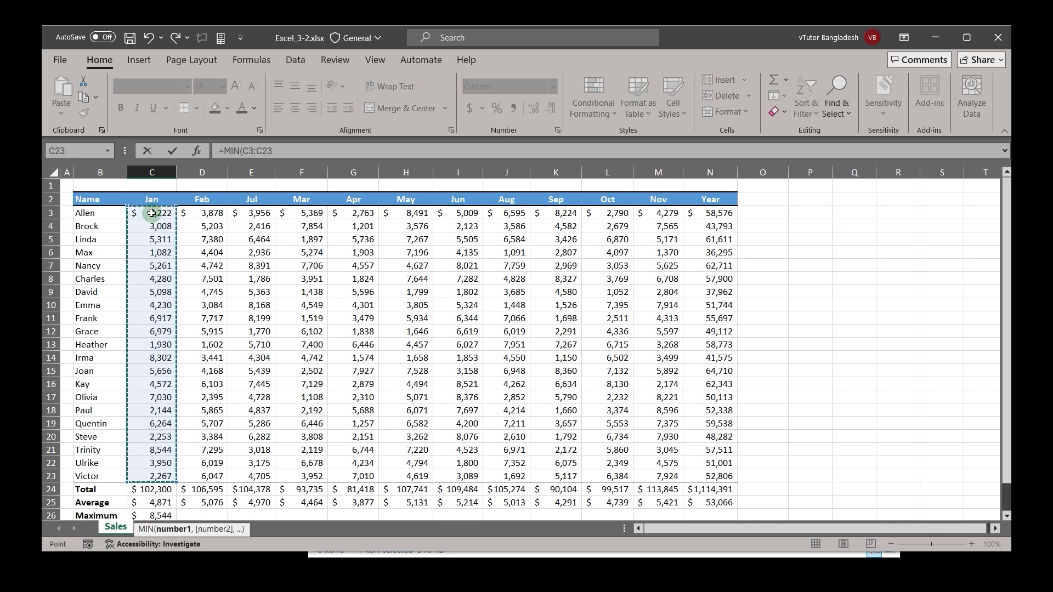
type(")")
key("Return")
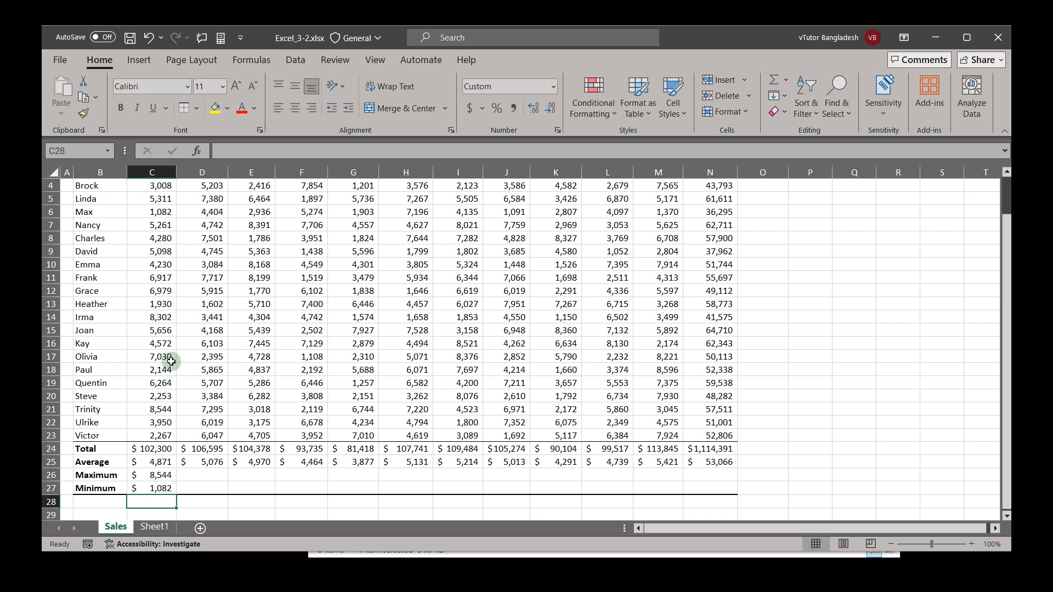
Fill the January maximum and minimum formulas from C26:C27 across both rows through column N.
left_click_drag(161, 475, 730, 498)
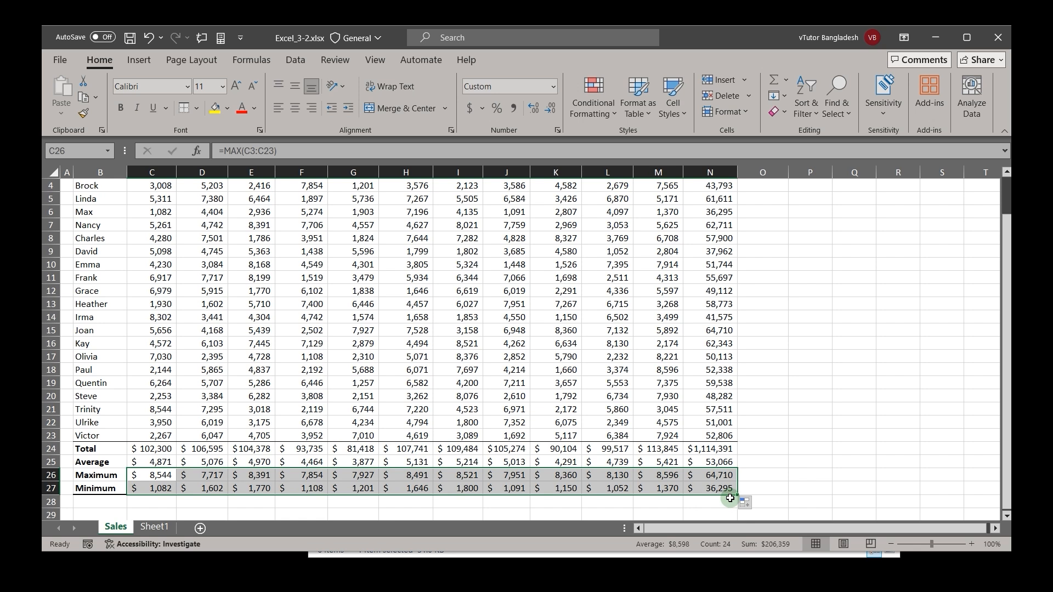
left_click(586, 445)
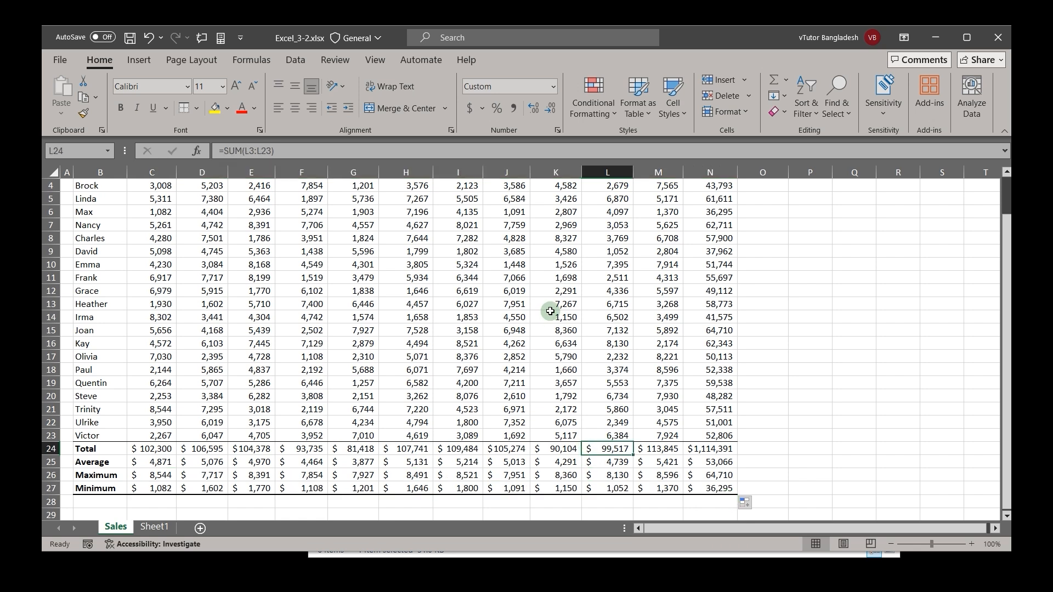
scroll(550, 311, "up", 1)
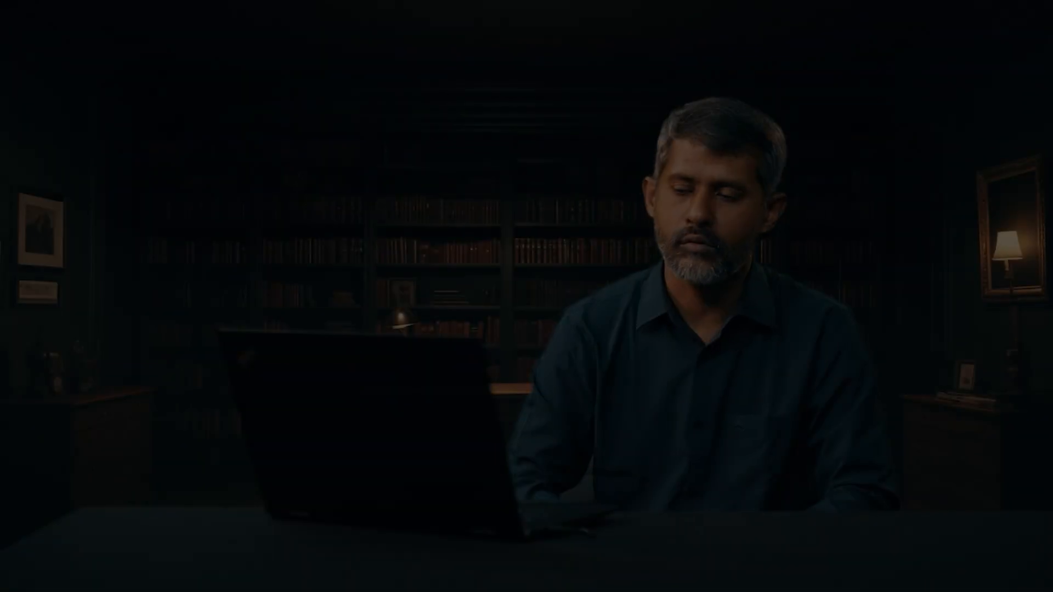
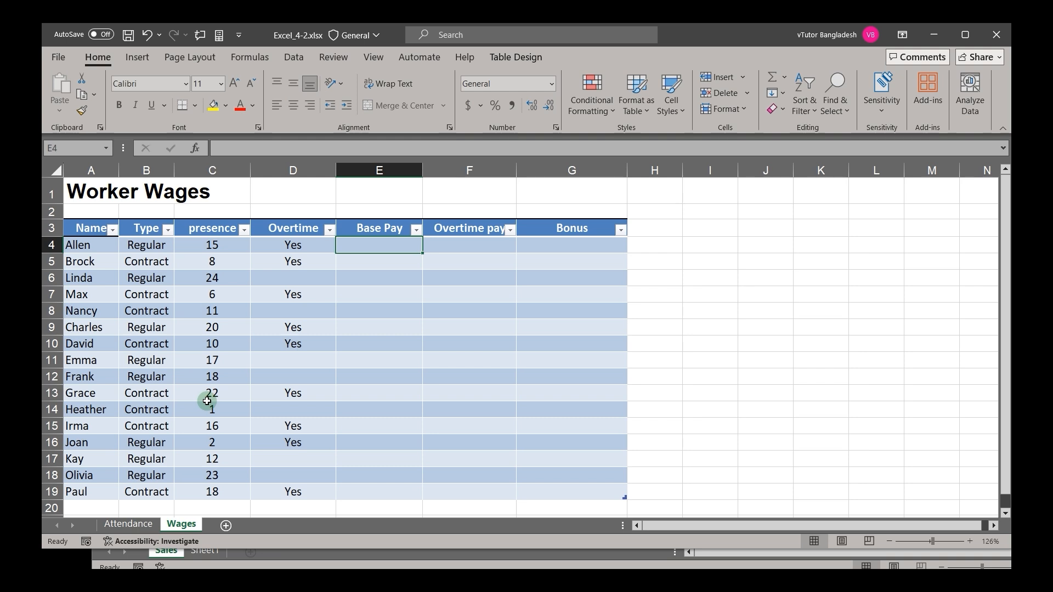
type("=")
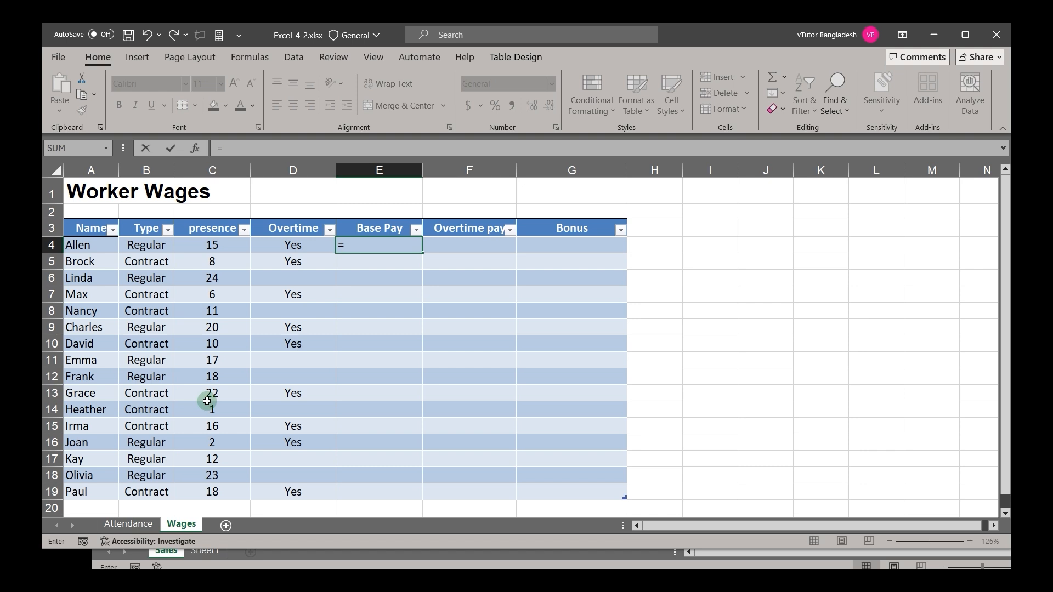
type("if")
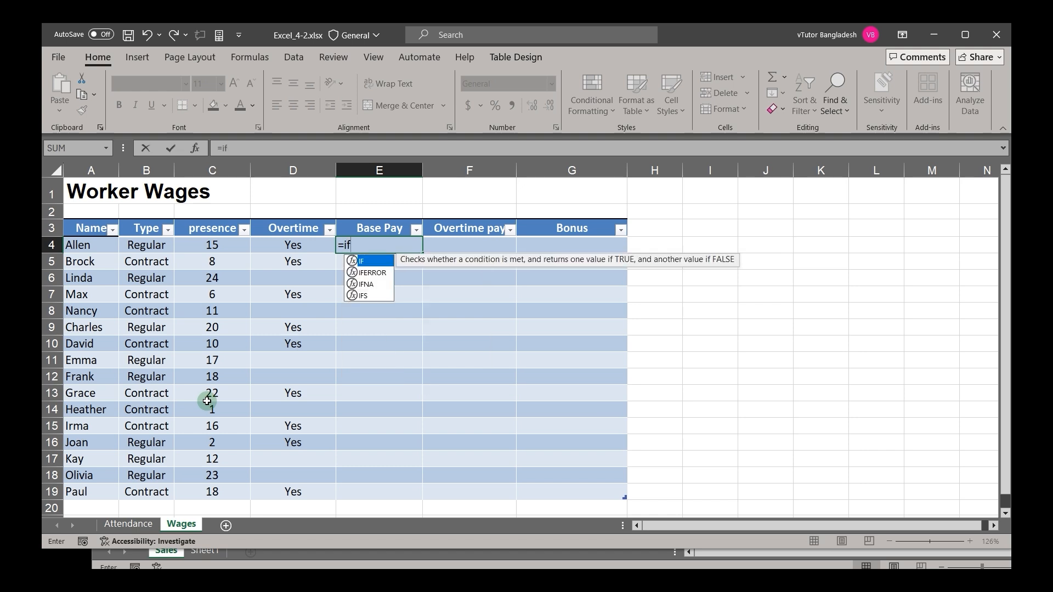
type("(")
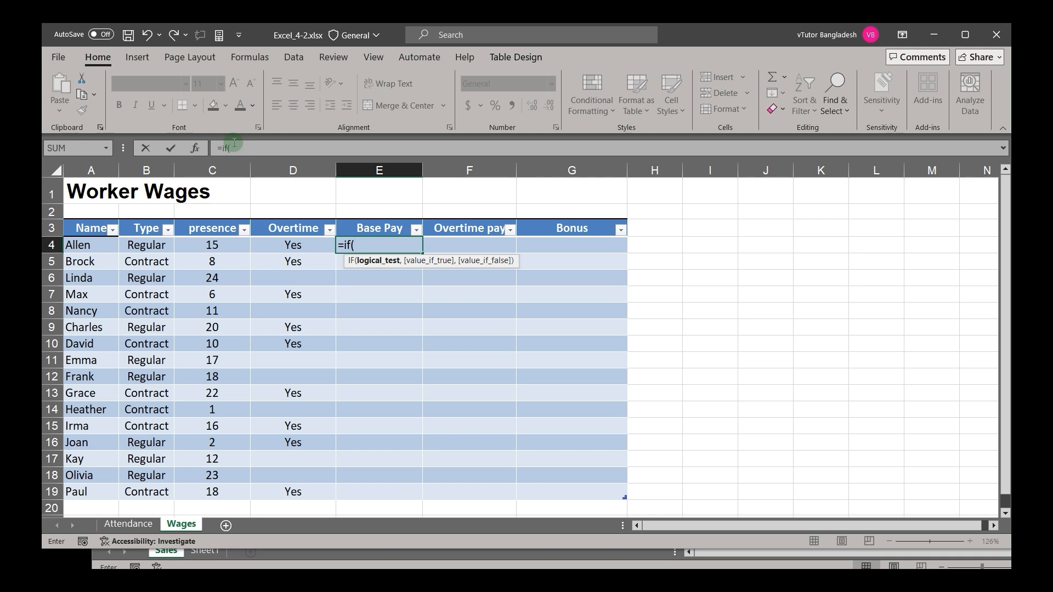
left_click(196, 149)
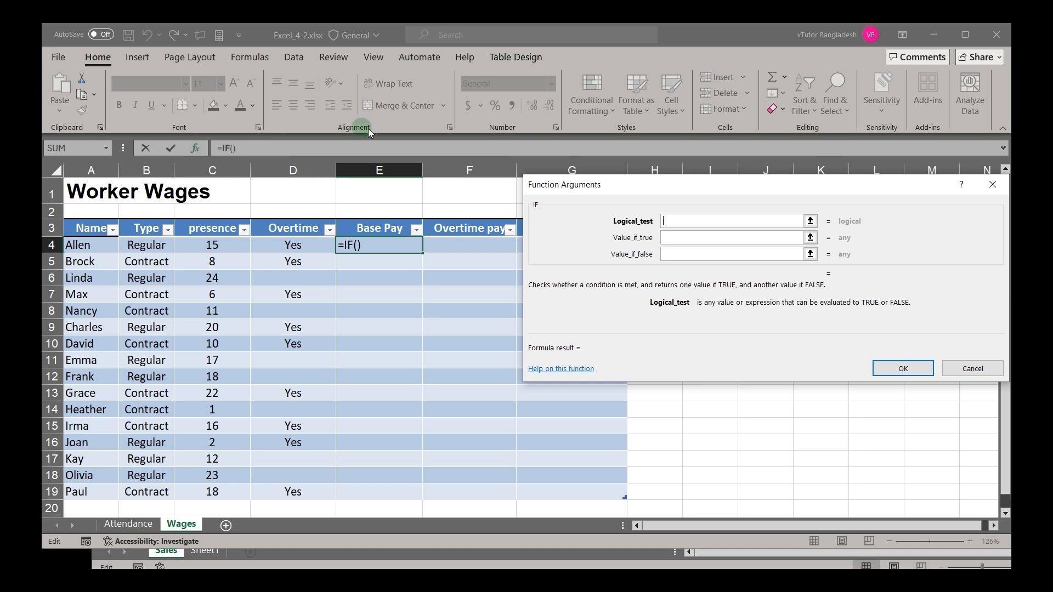
left_click_drag(602, 183, 517, 288)
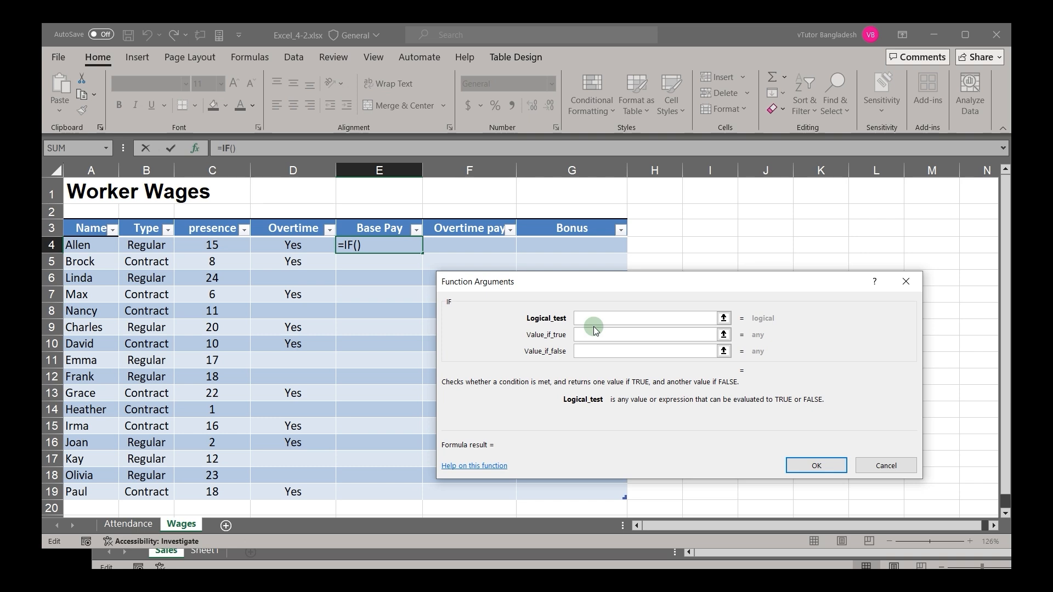
left_click(152, 247)
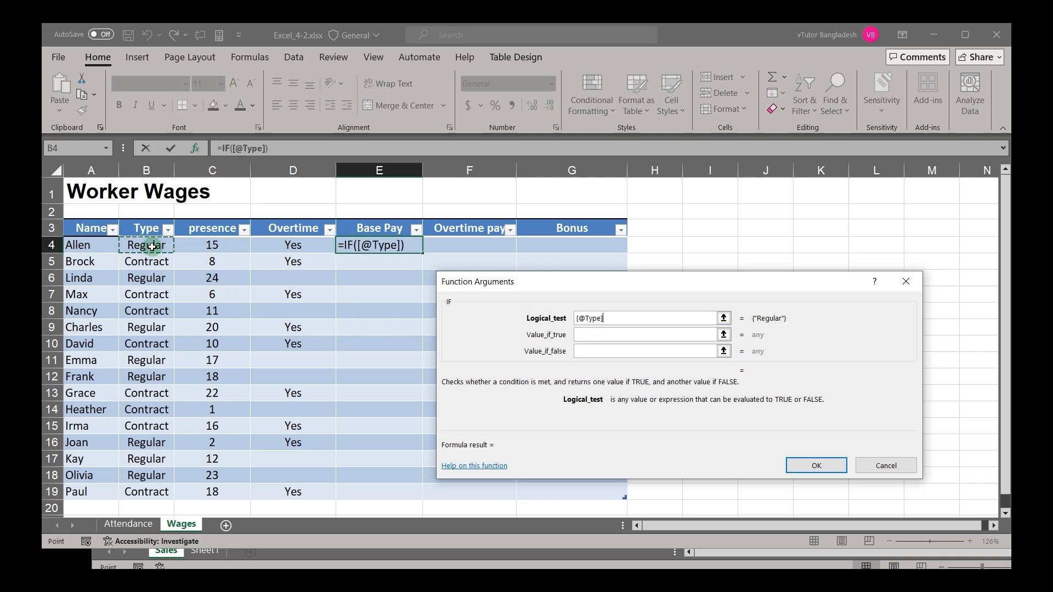
type("=")
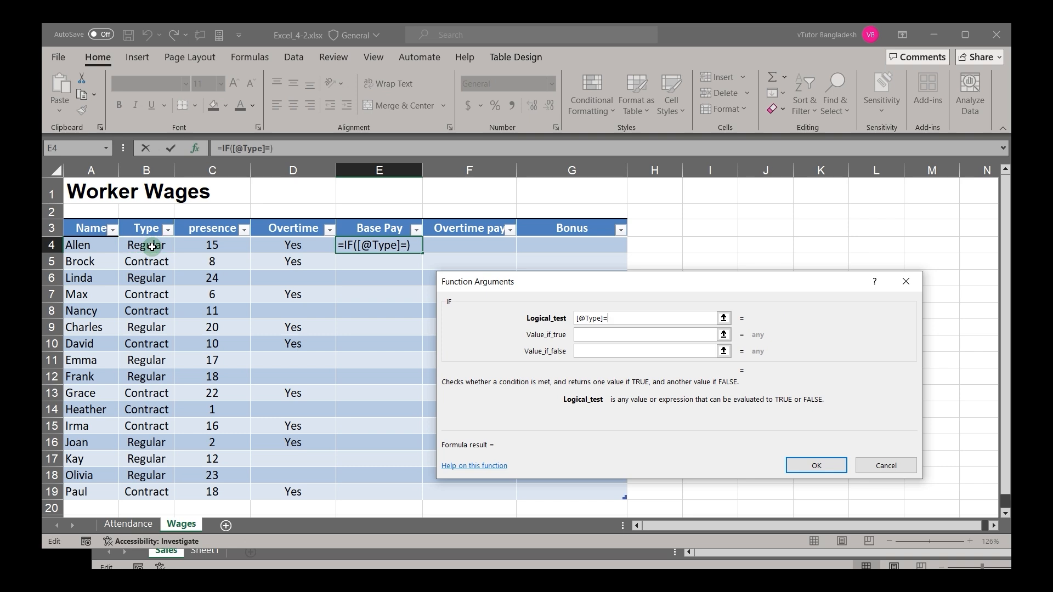
type("\"Regular")
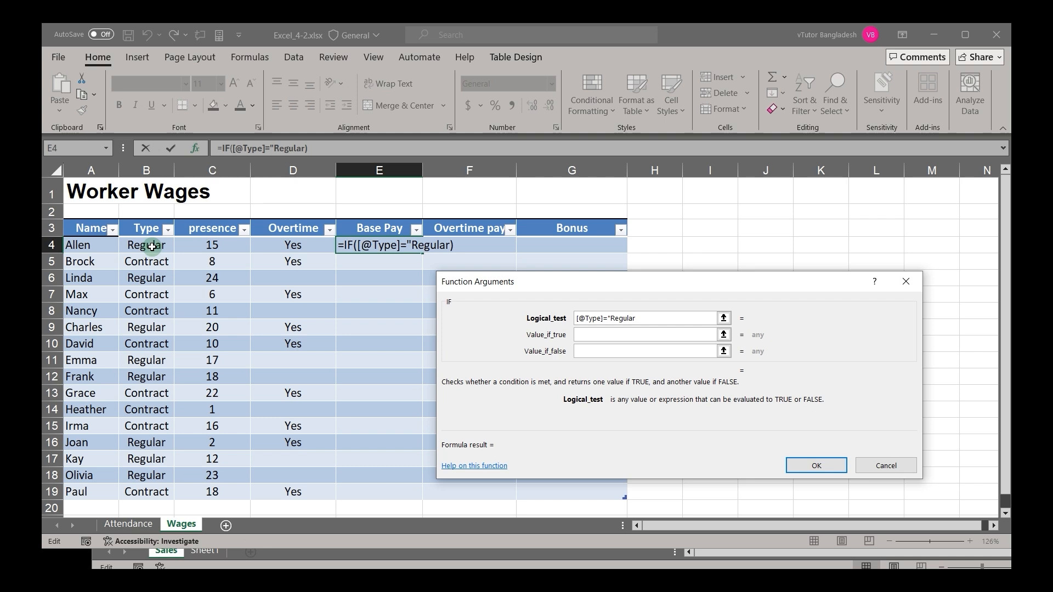
type("\"")
Complete the Base Pay IF function with 5000 as the value if true and 3000 as the value if false.
left_click(595, 332)
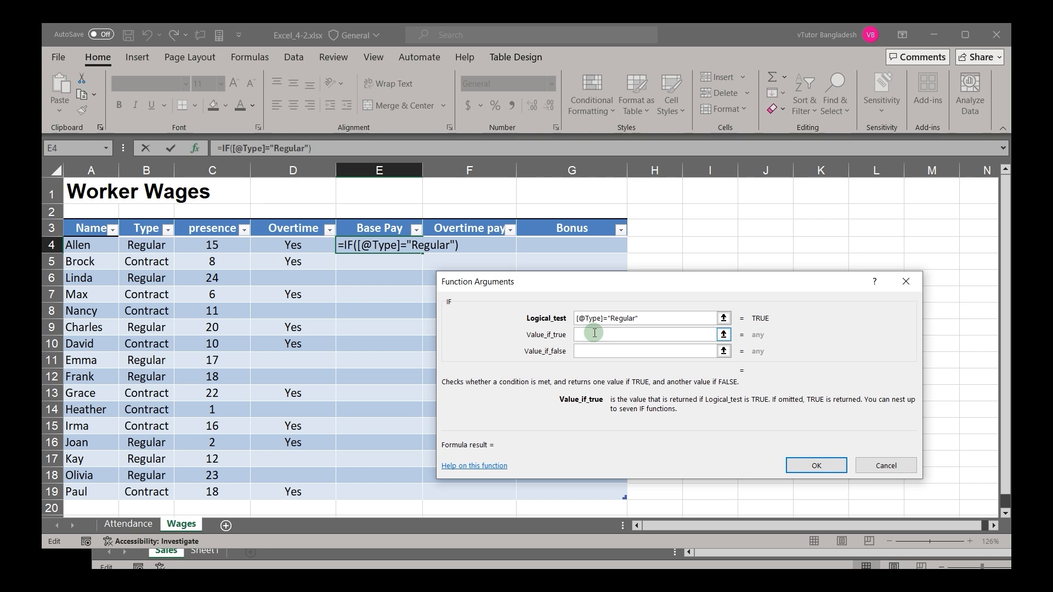
type("5000")
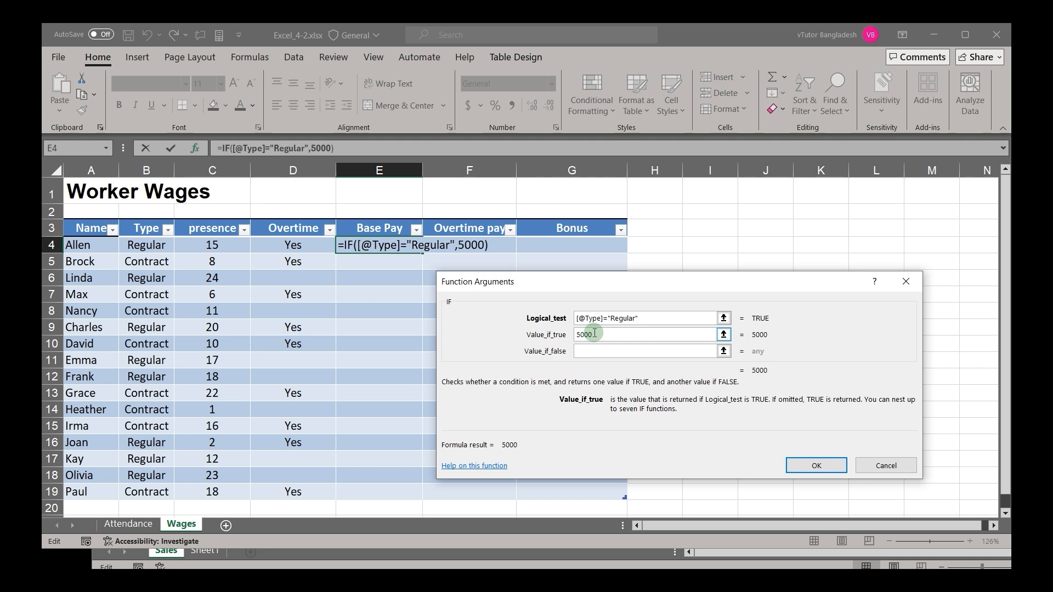
left_click(591, 349)
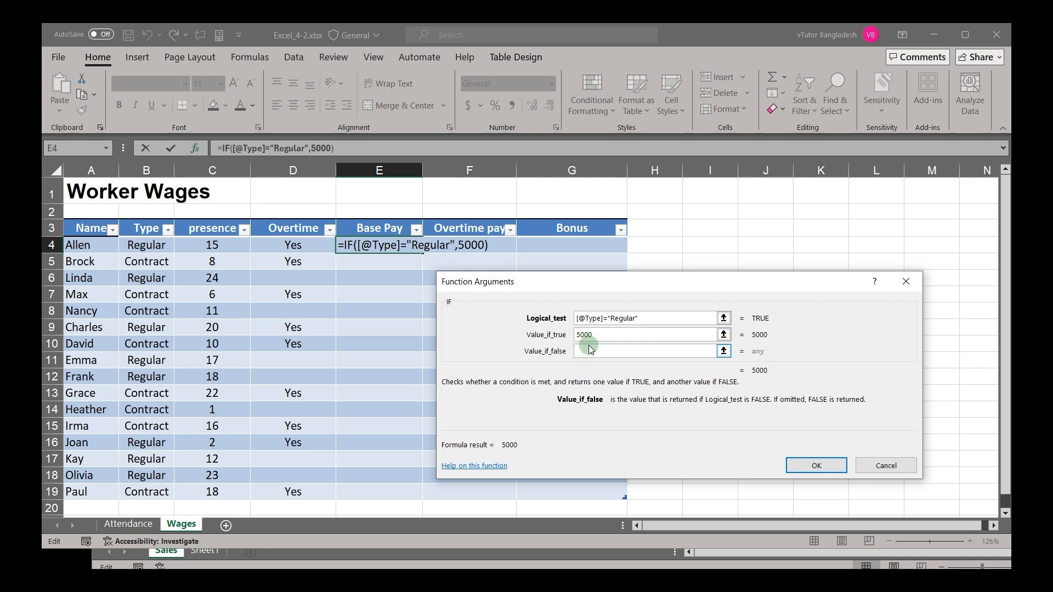
type("3000")
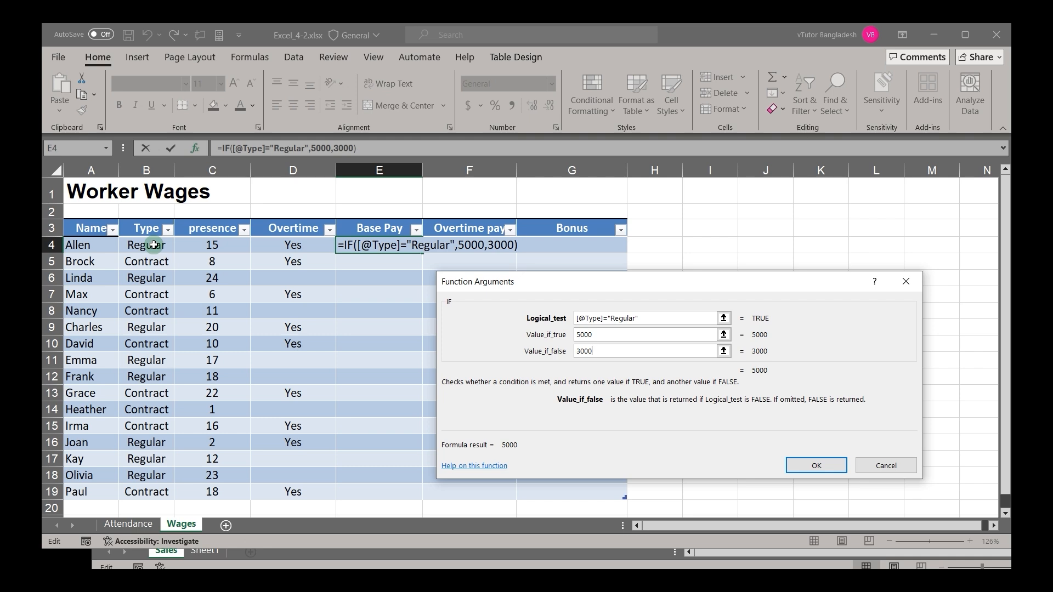
left_click(801, 464)
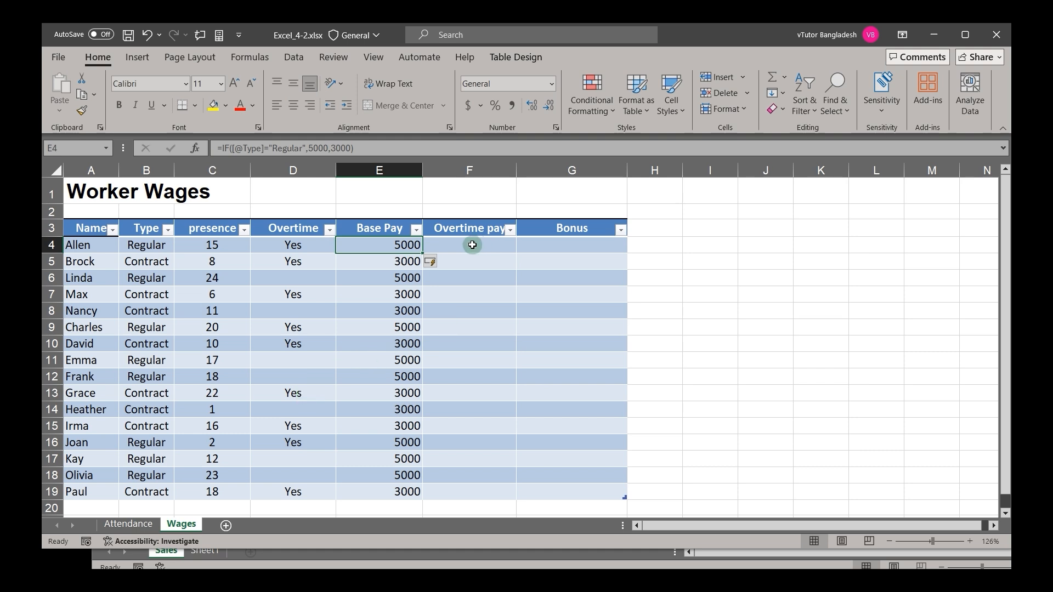
left_click(473, 245)
type("=")
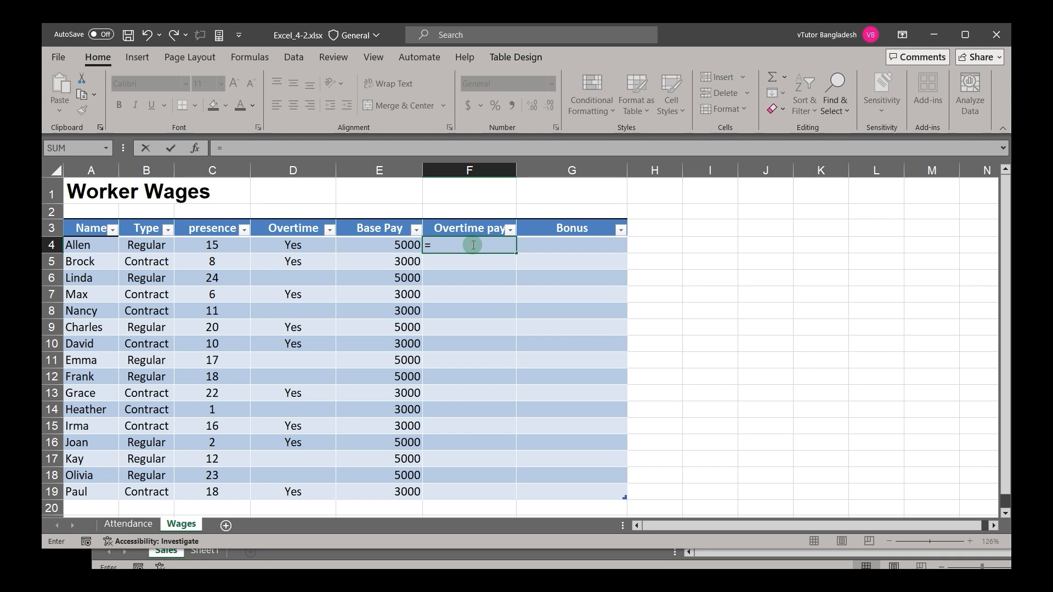
type("i")
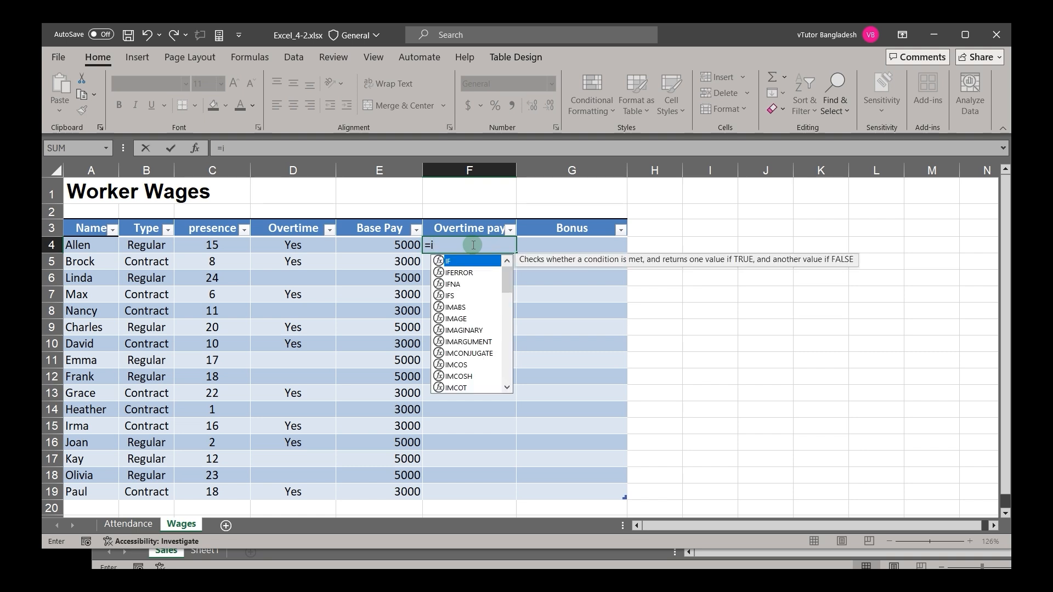
type("f(")
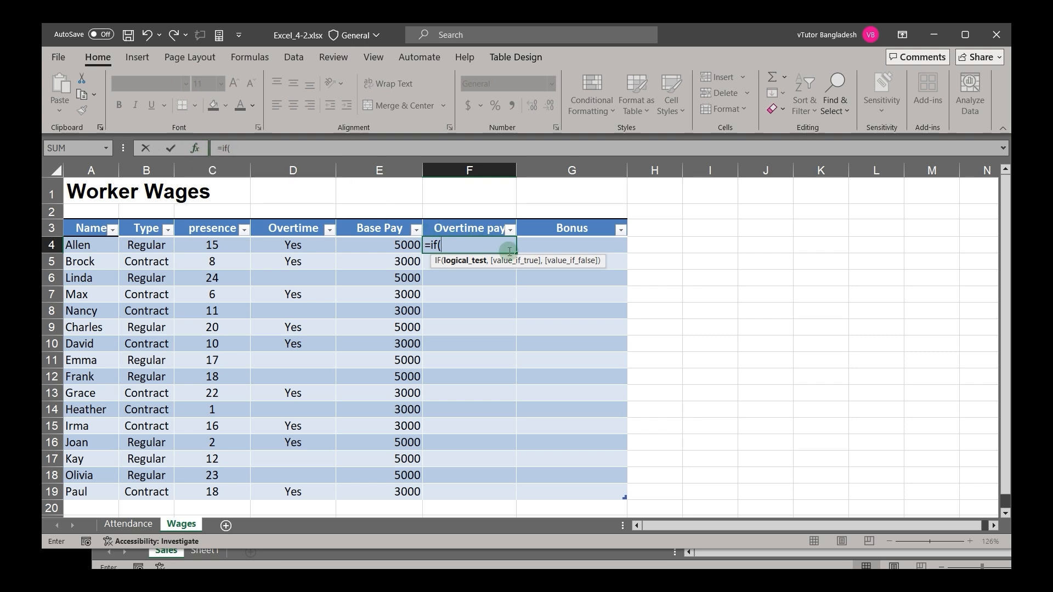
left_click(196, 150)
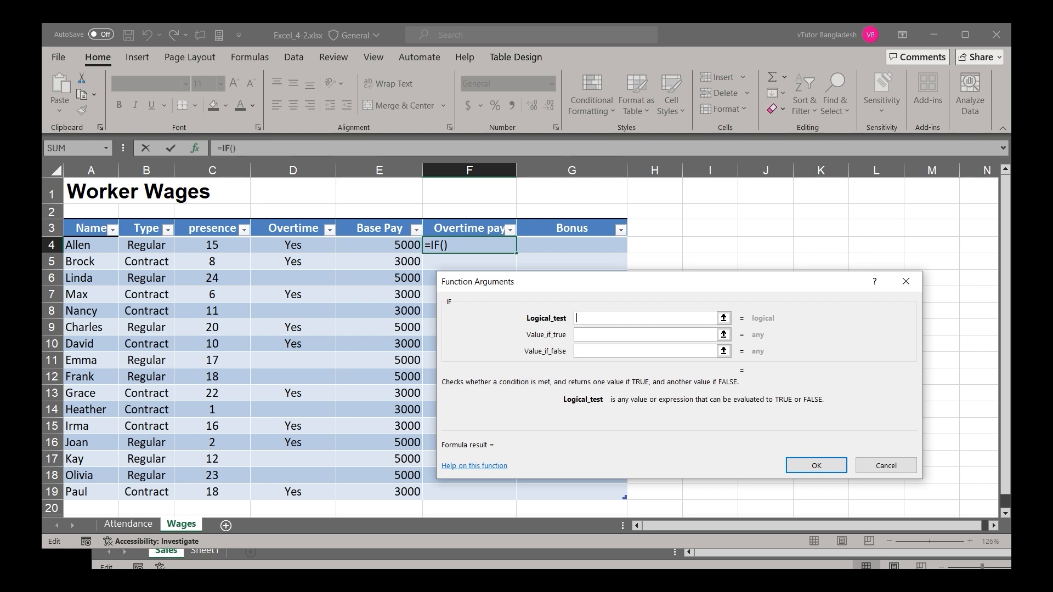
left_click(290, 250)
type("=\"")
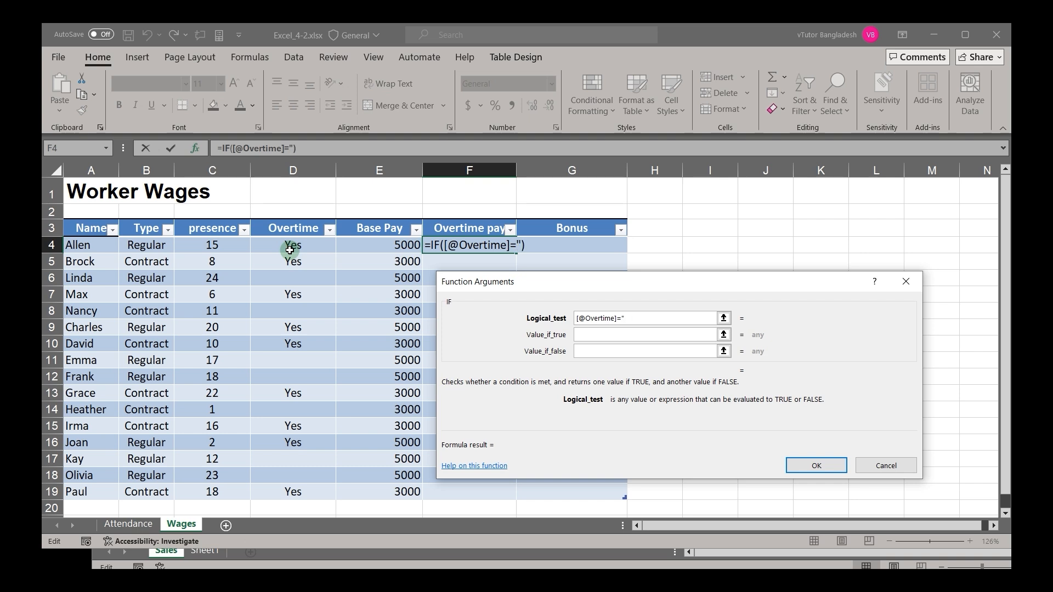
type("Yes\"")
Complete the Overtime pay IF function with 2500 as the value if true and 0 as the value if false.
left_click(587, 335)
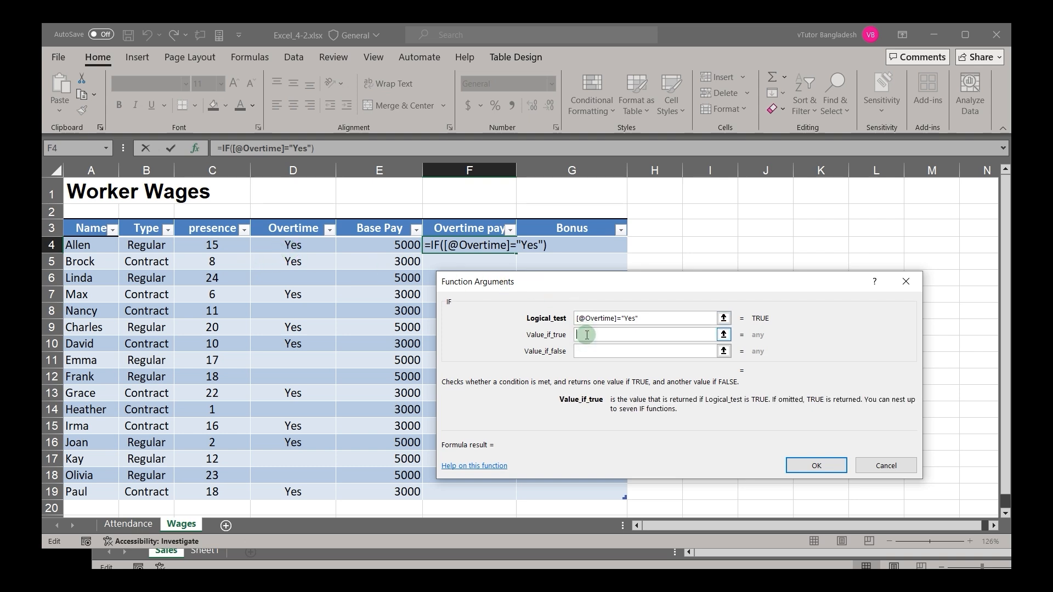
type("2500")
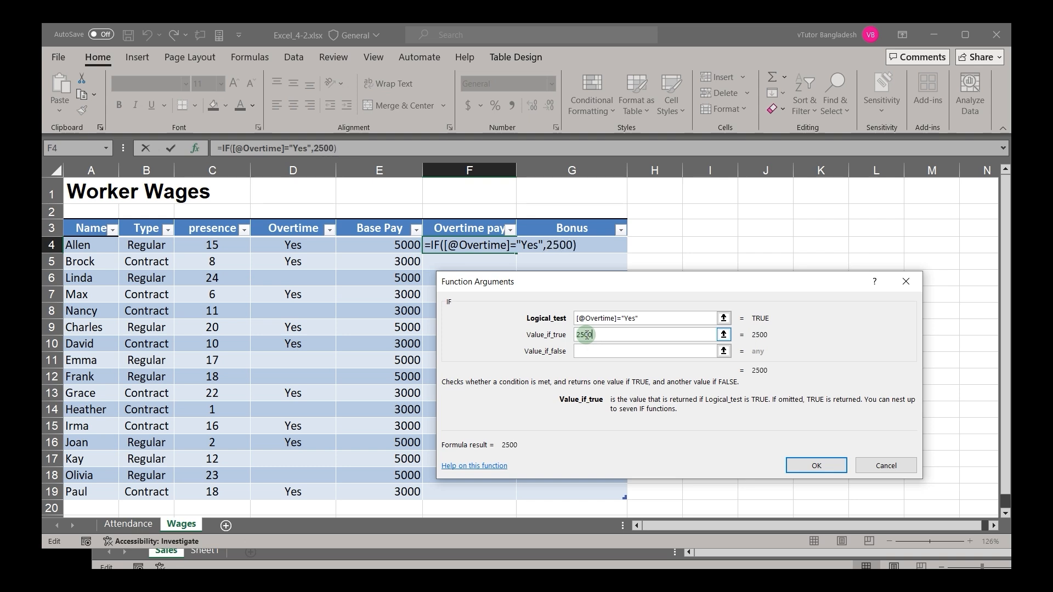
left_click(585, 353)
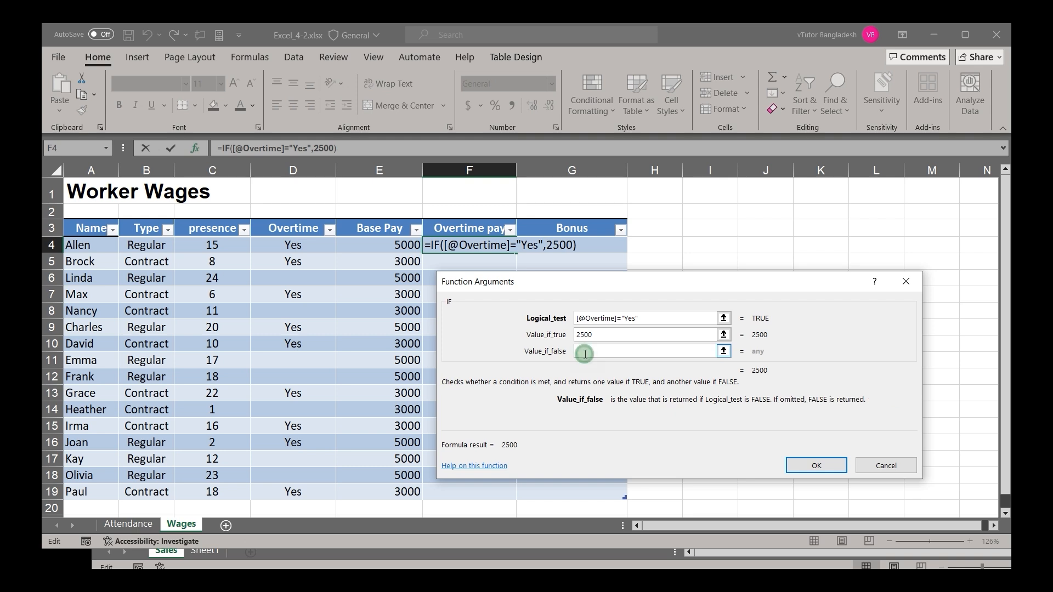
type("0")
left_click(816, 464)
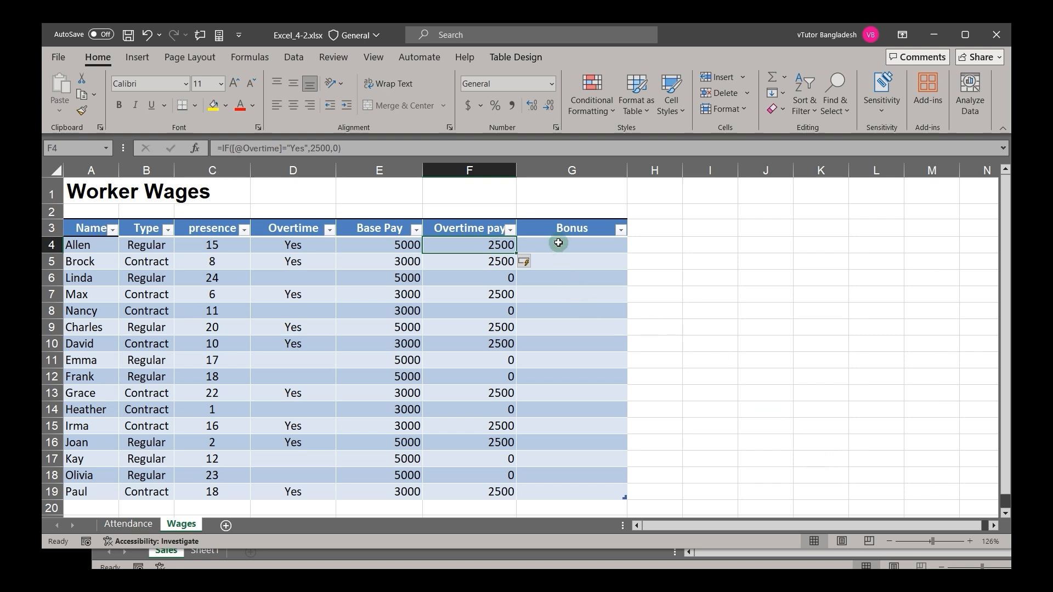
left_click(559, 243)
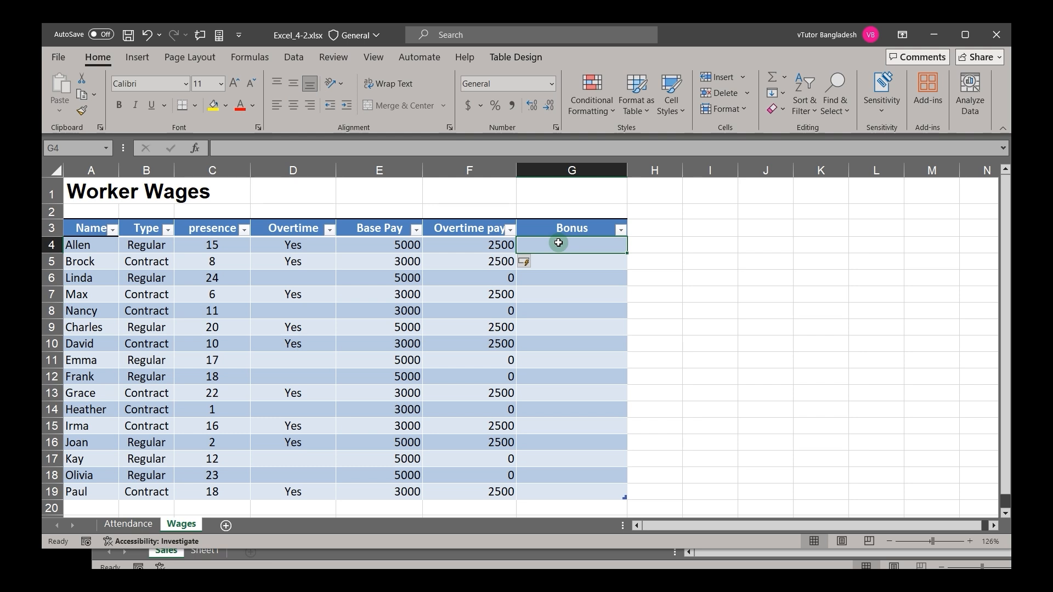
type("if")
key("BackSpace")
key("BackSpace")
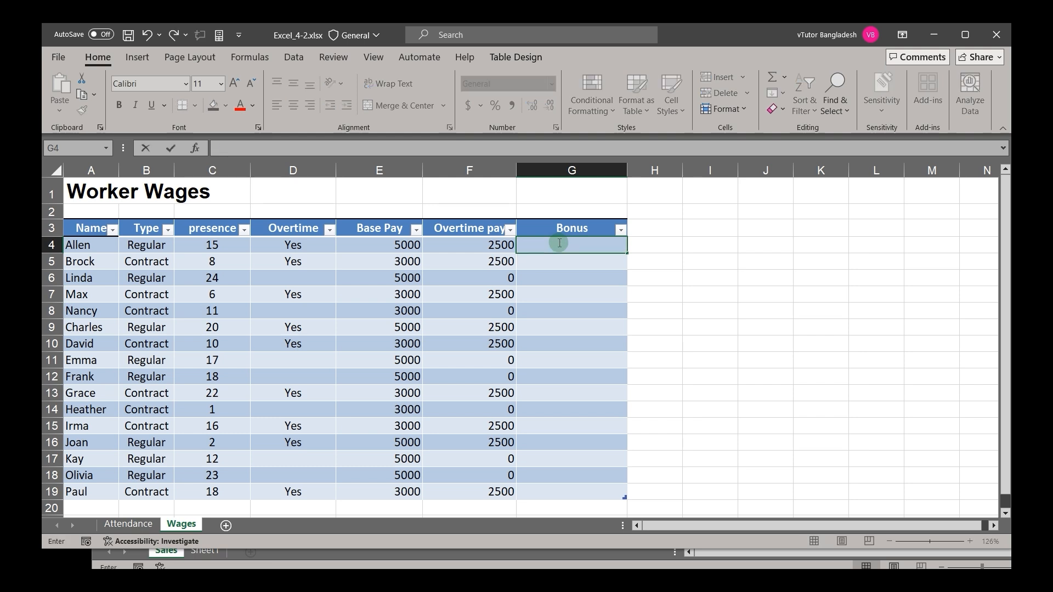
type("=i")
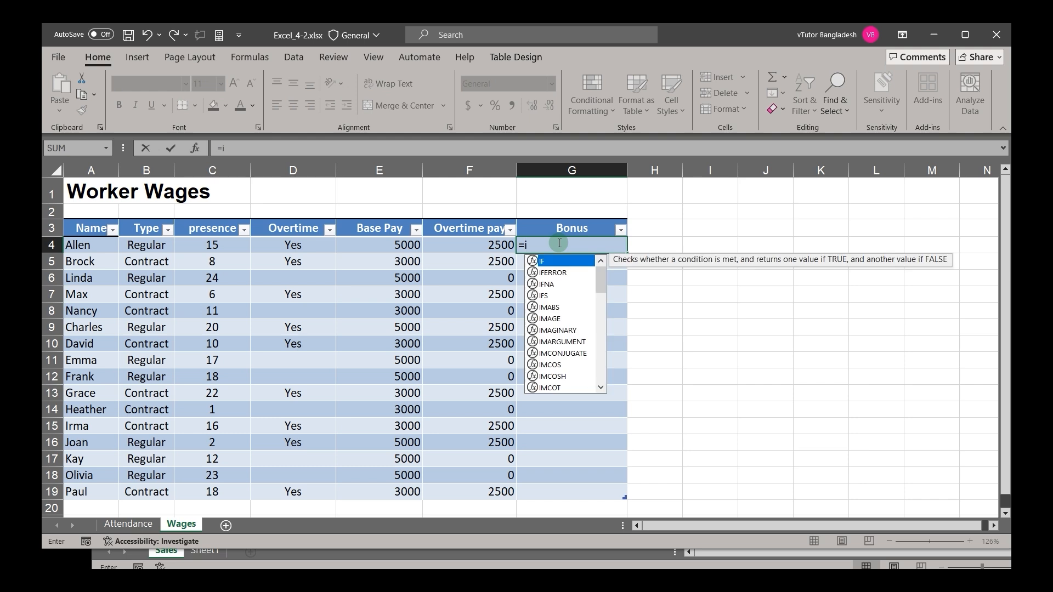
type("f(")
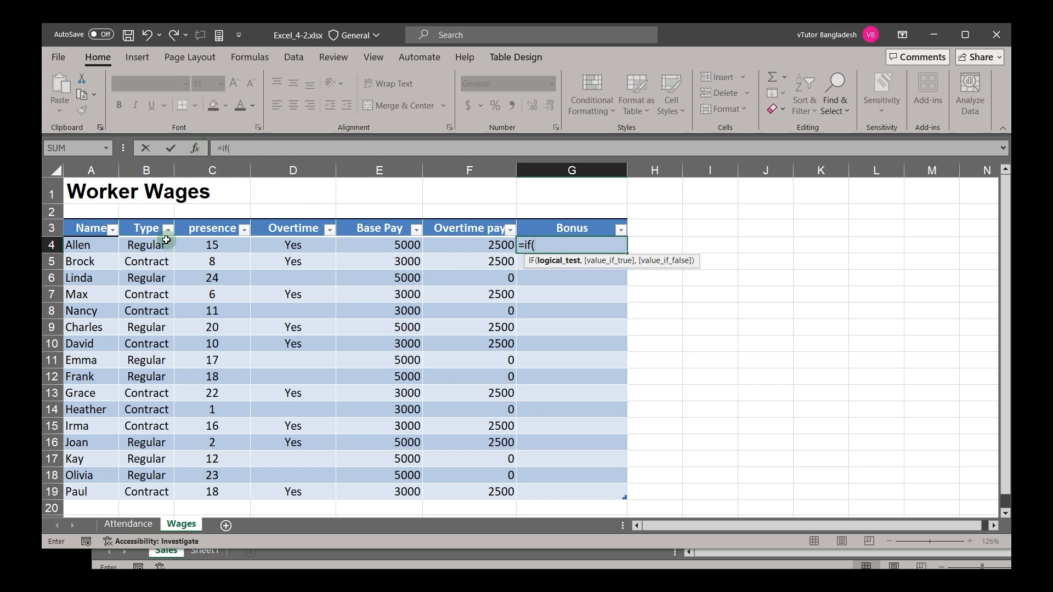
left_click(204, 245)
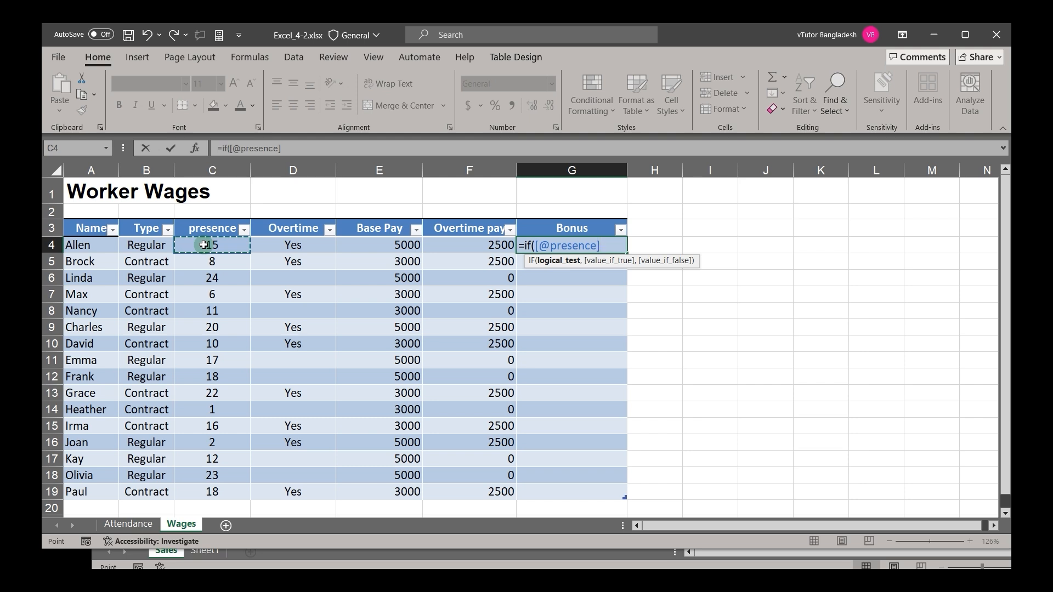
type("<=")
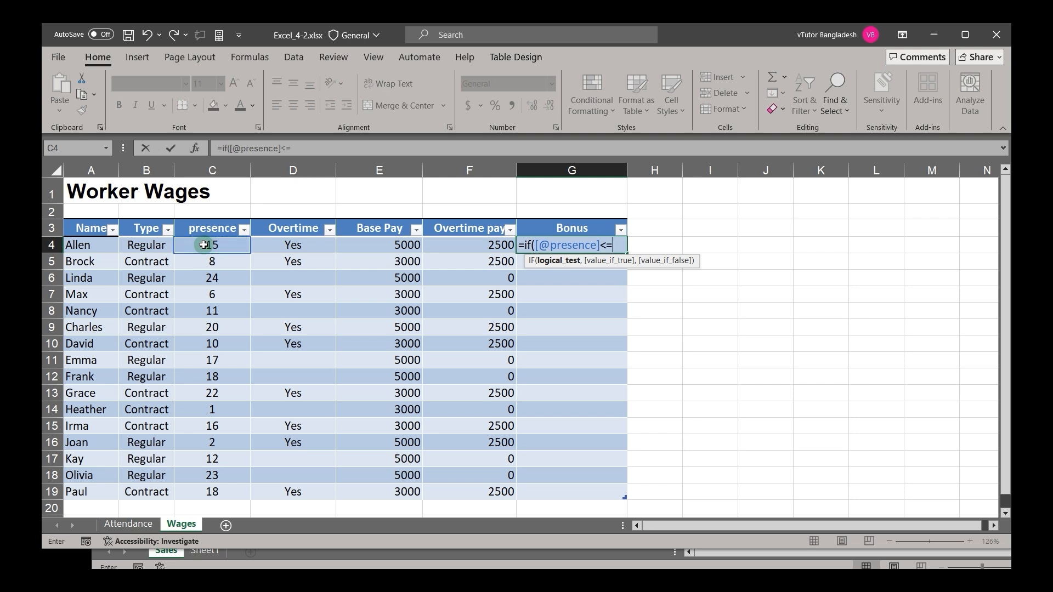
type("10")
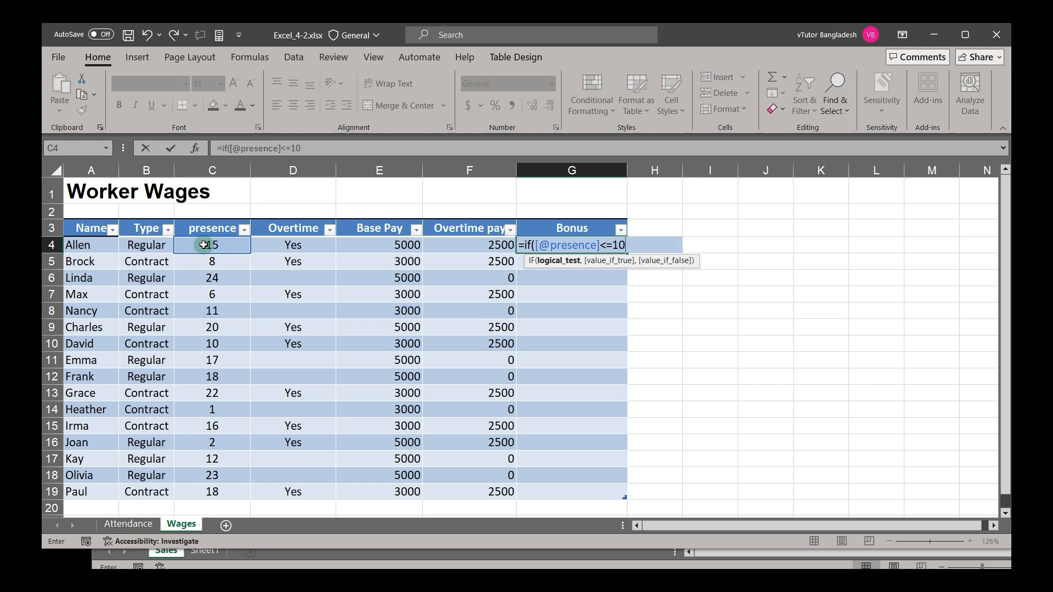
type(",")
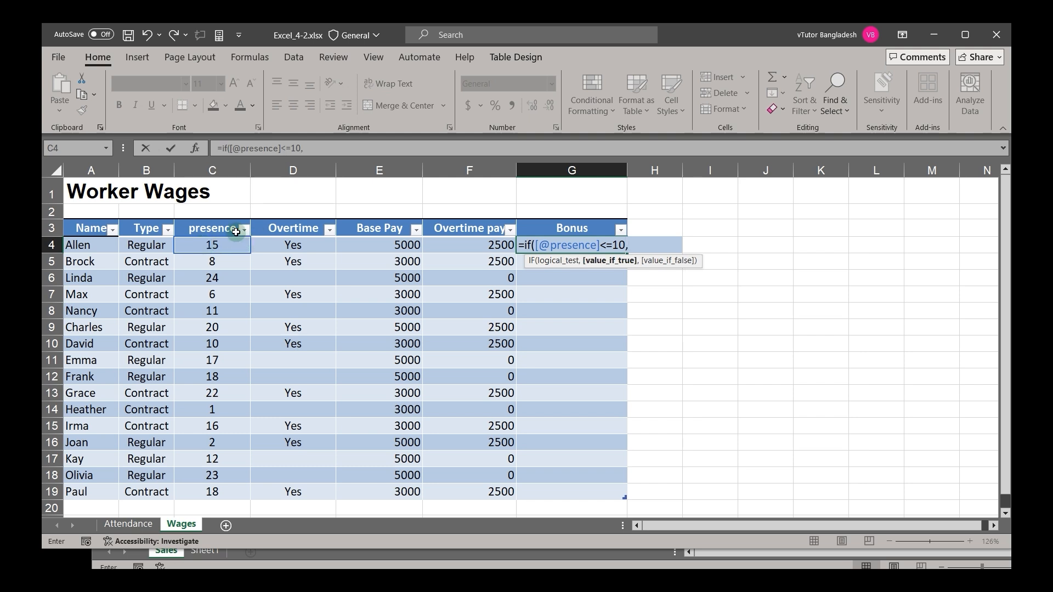
left_click(212, 243)
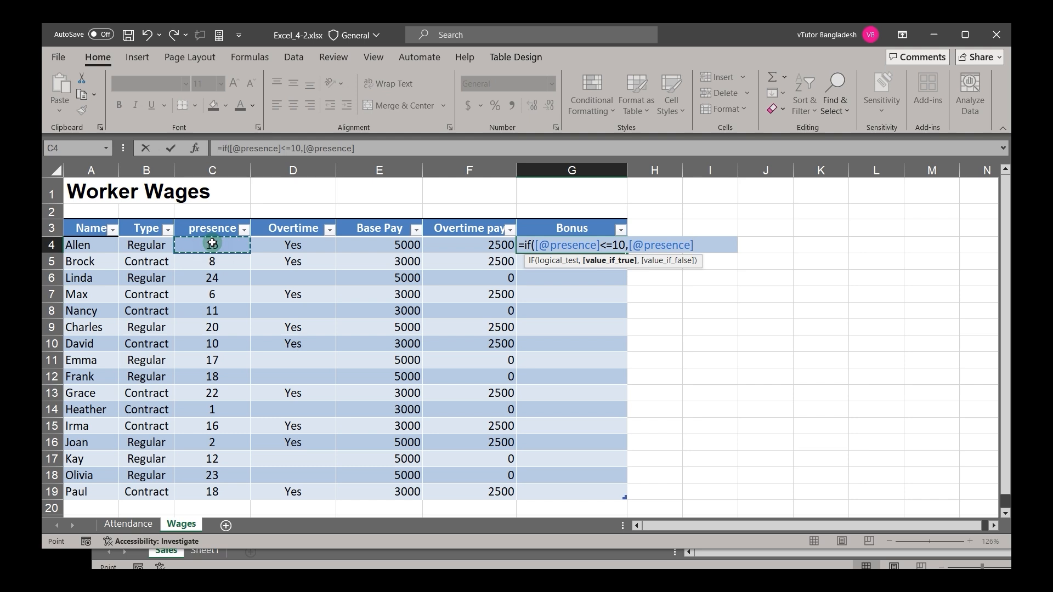
type("*500")
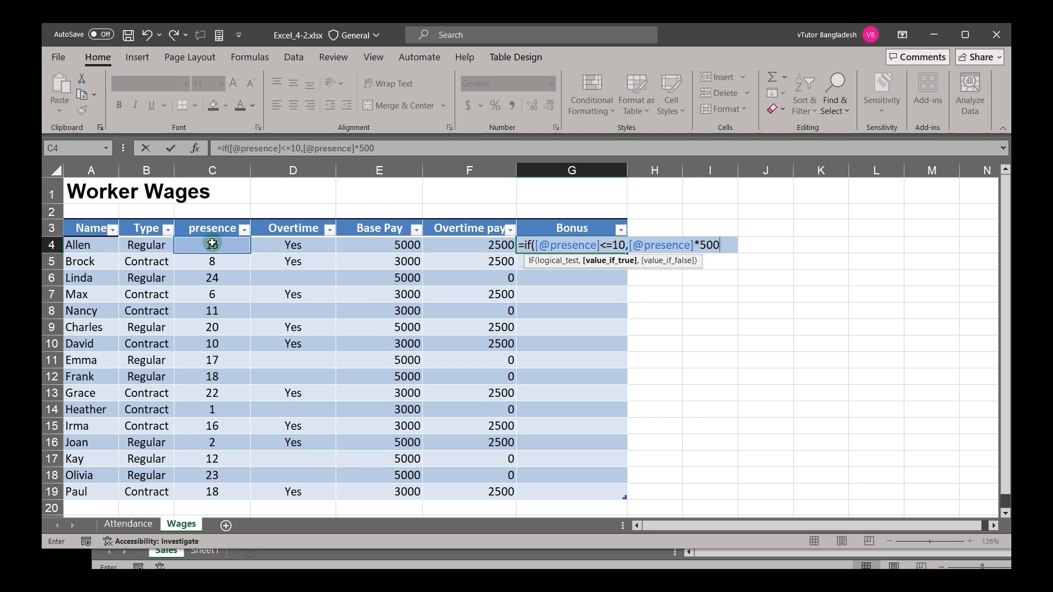
type(",")
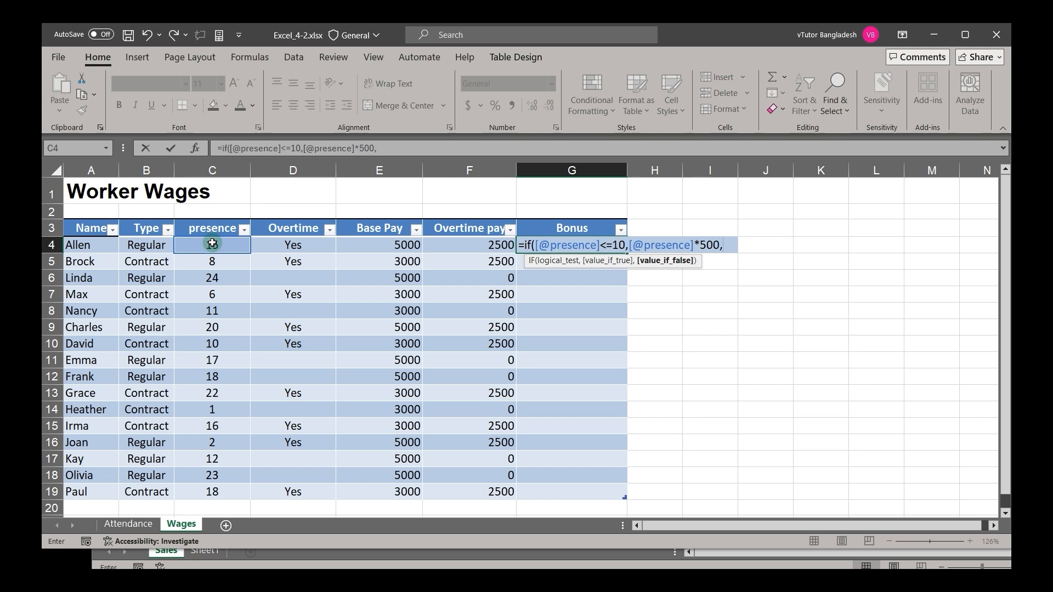
type("if")
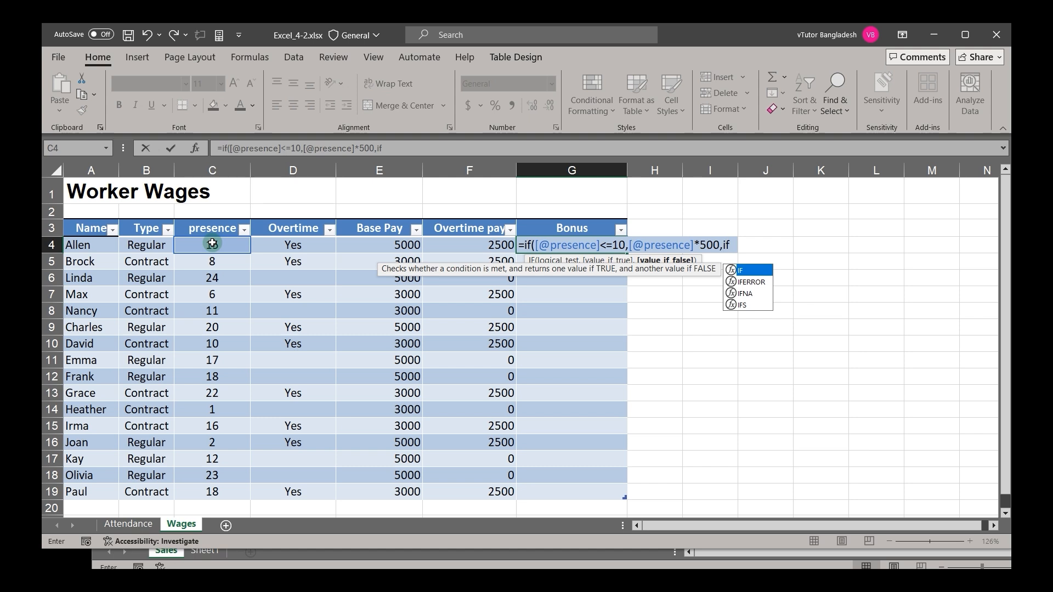
type("(")
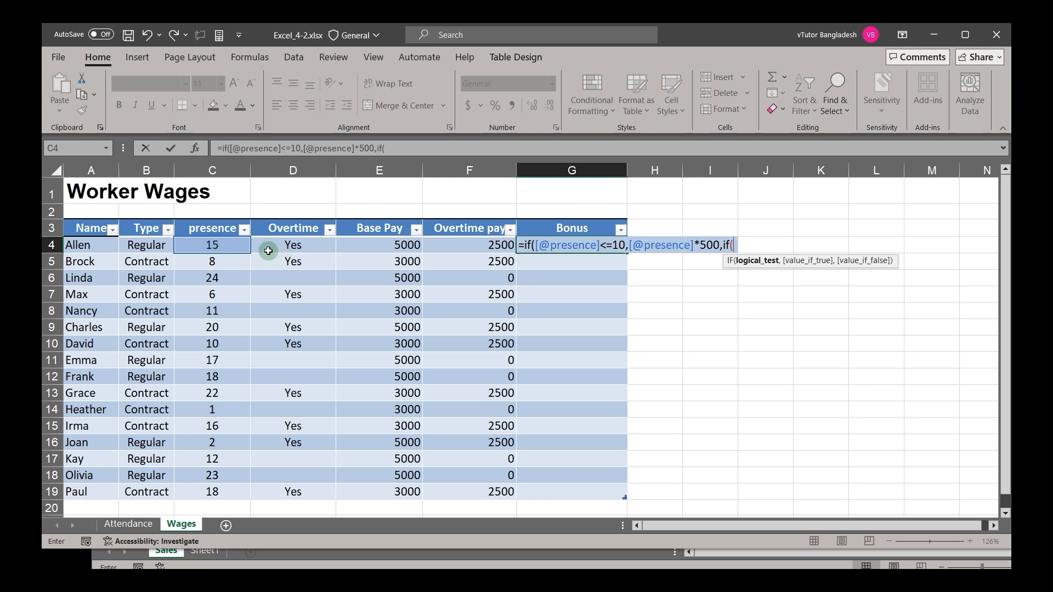
left_click(233, 246)
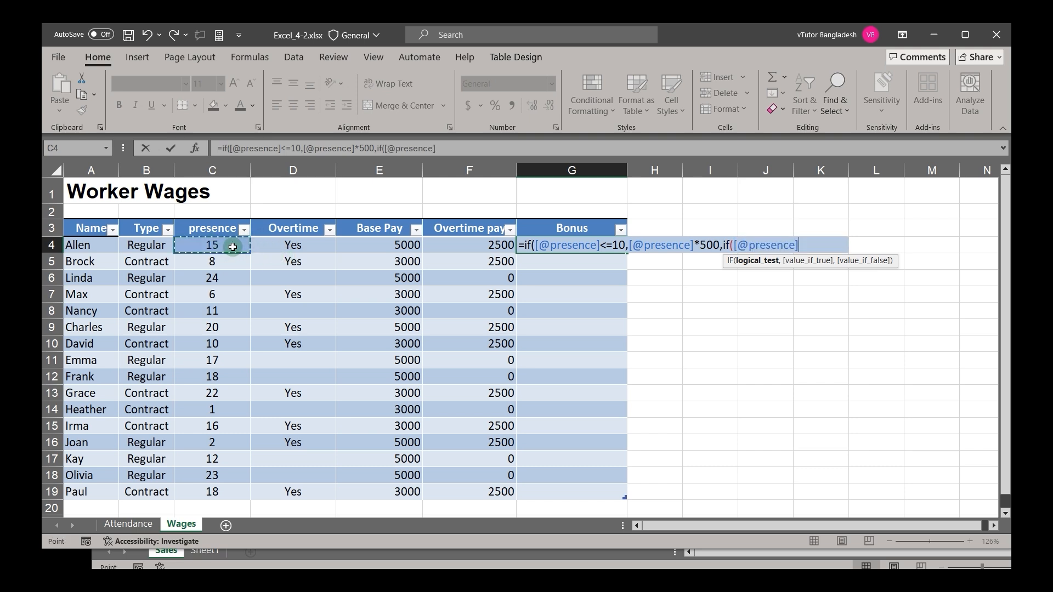
type("<=20")
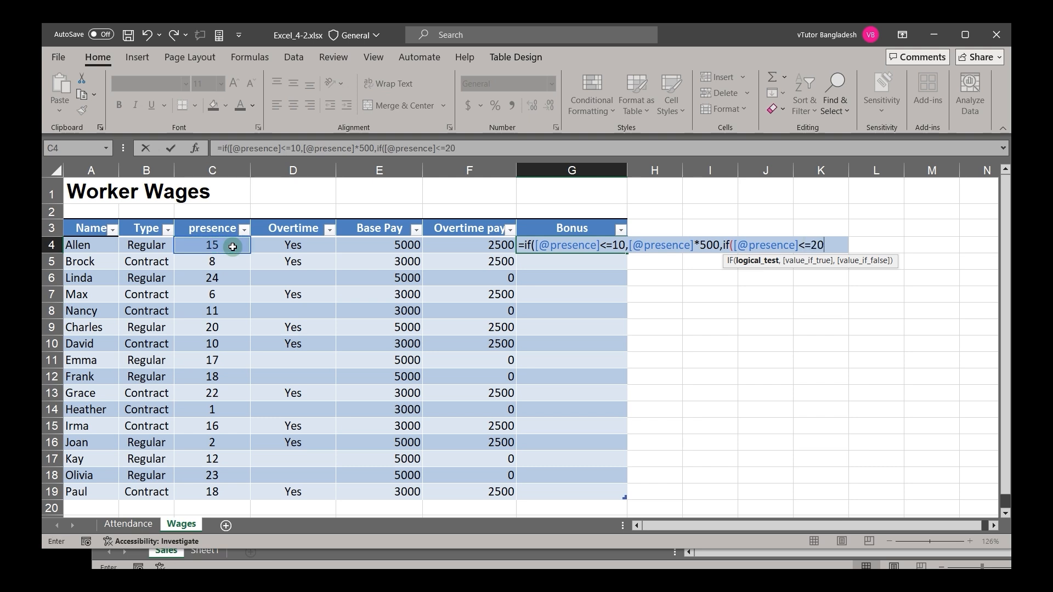
type(",")
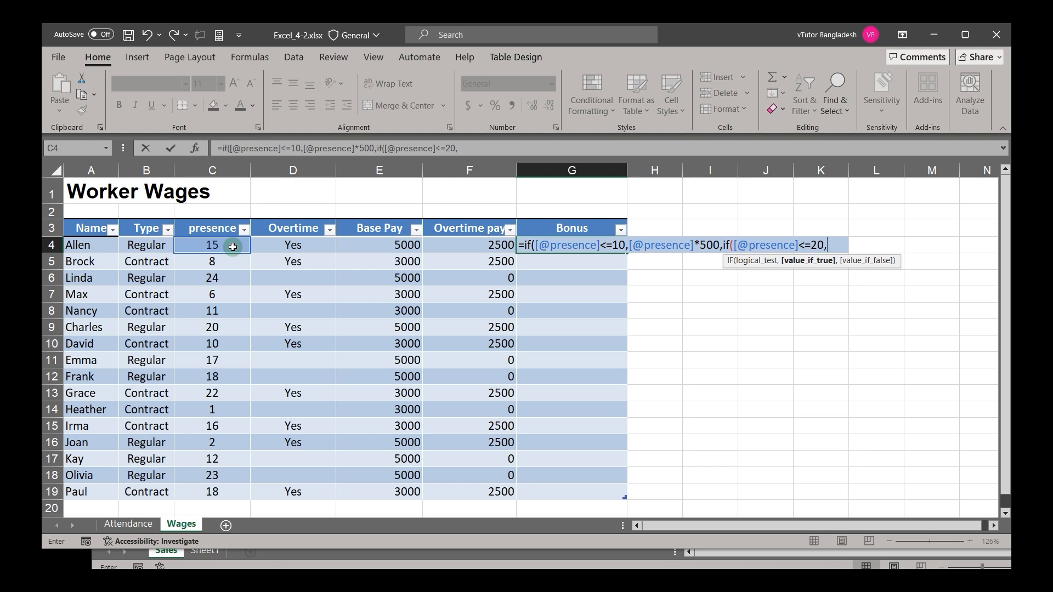
left_click(216, 247)
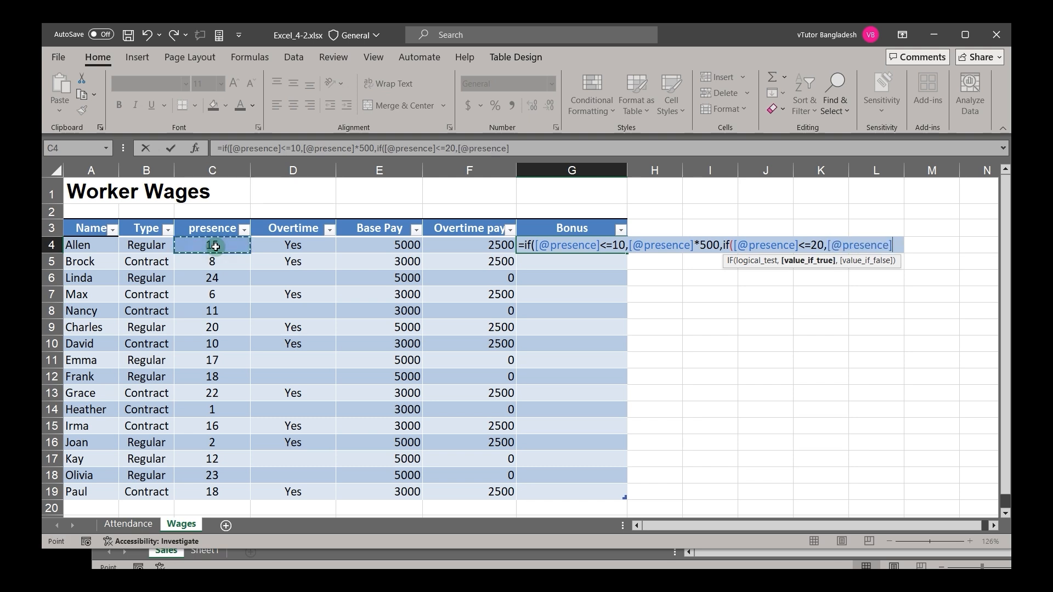
type("*")
type("75")
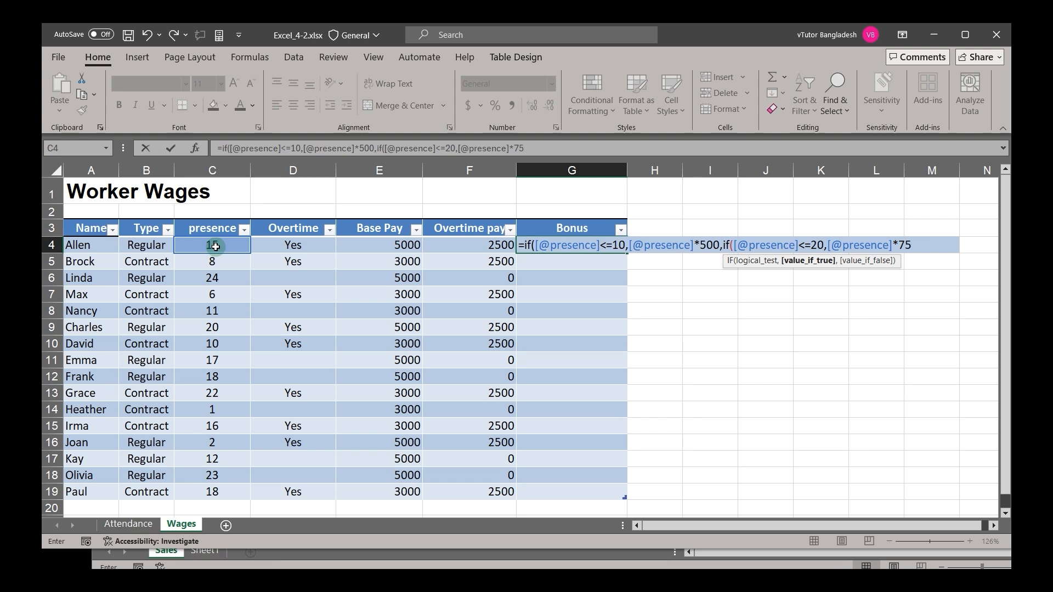
type("0,")
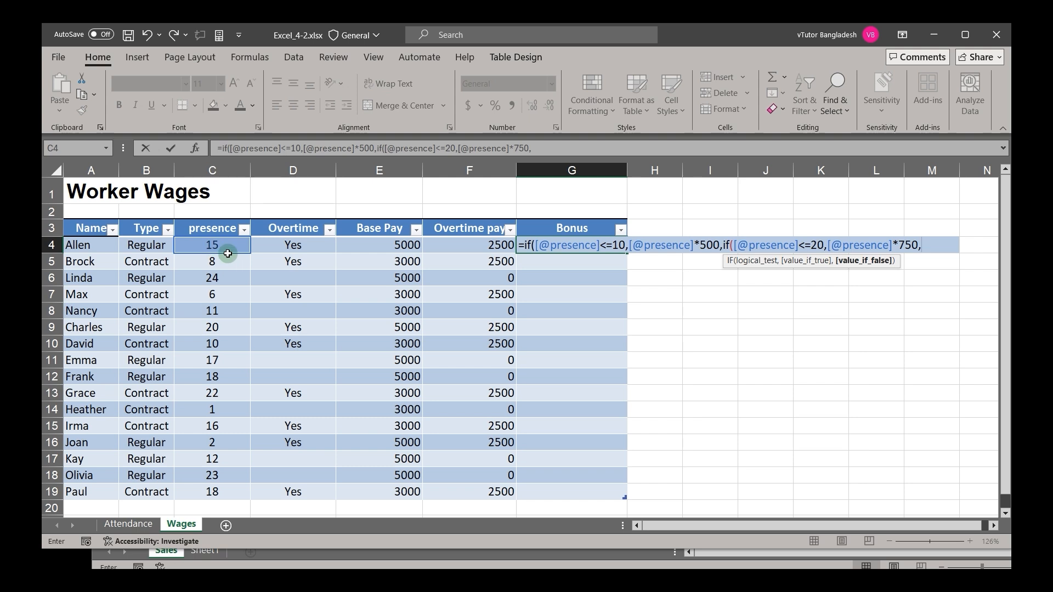
left_click(220, 247)
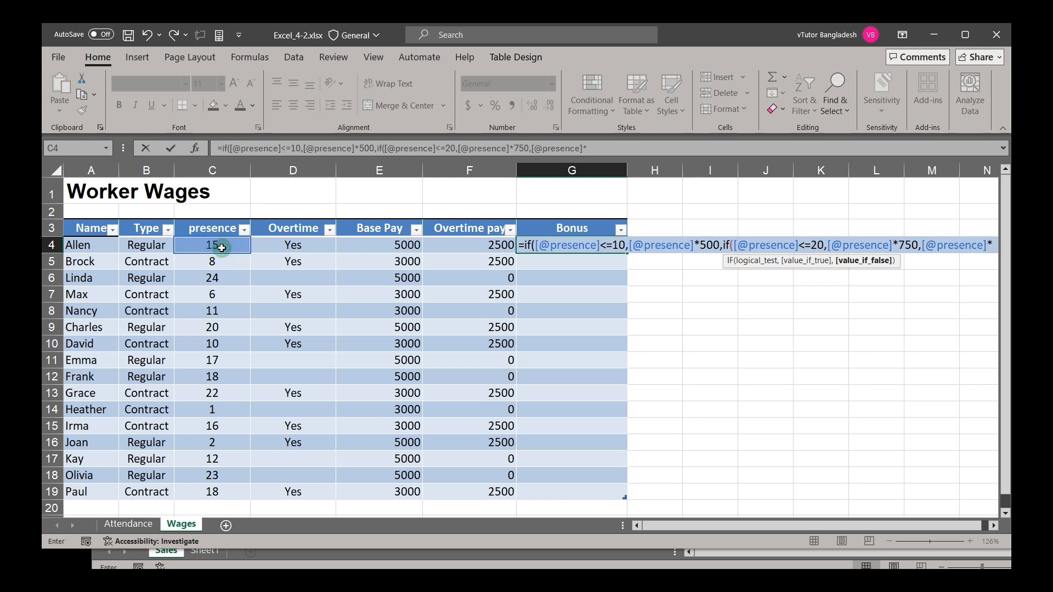
type("1000")
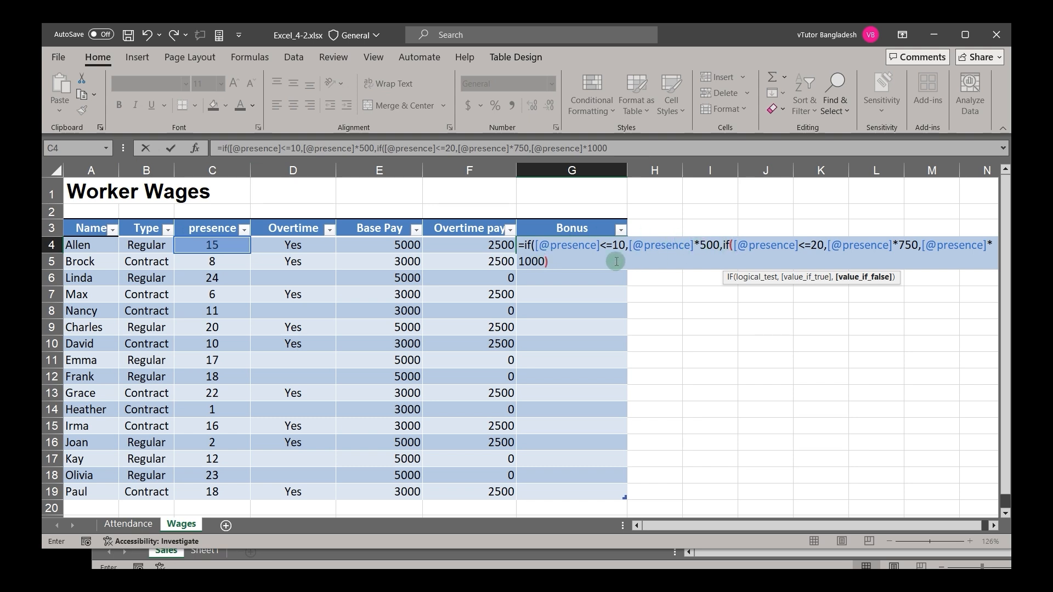
type(")")
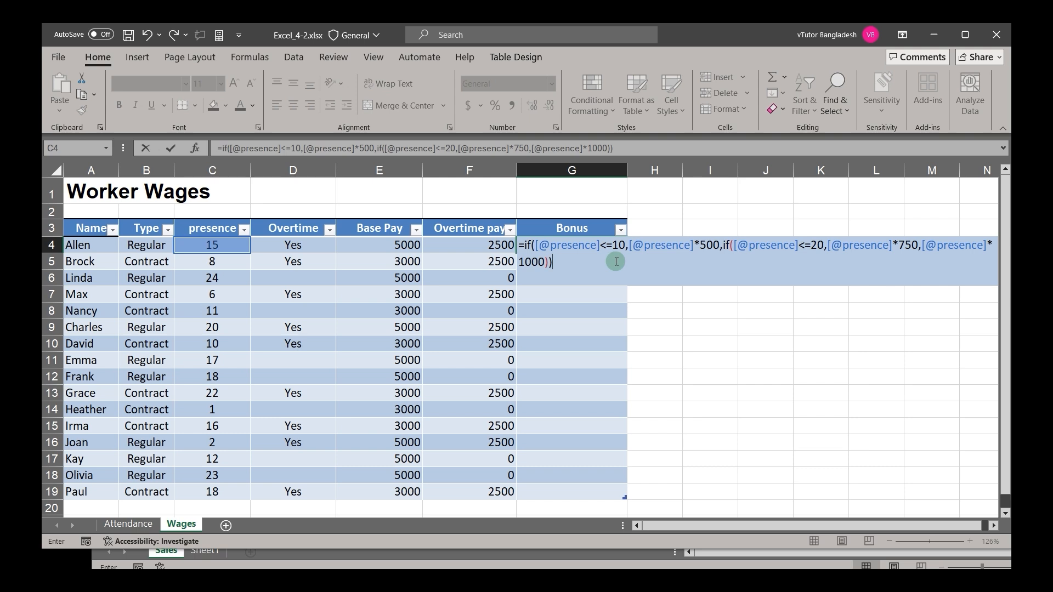
key("Return")
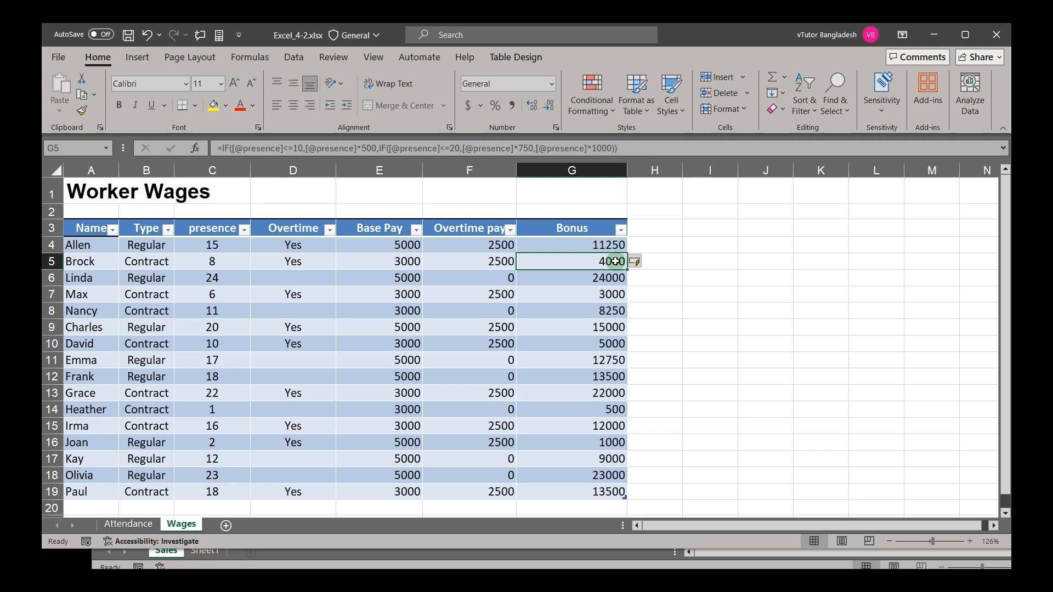
double_click(587, 243)
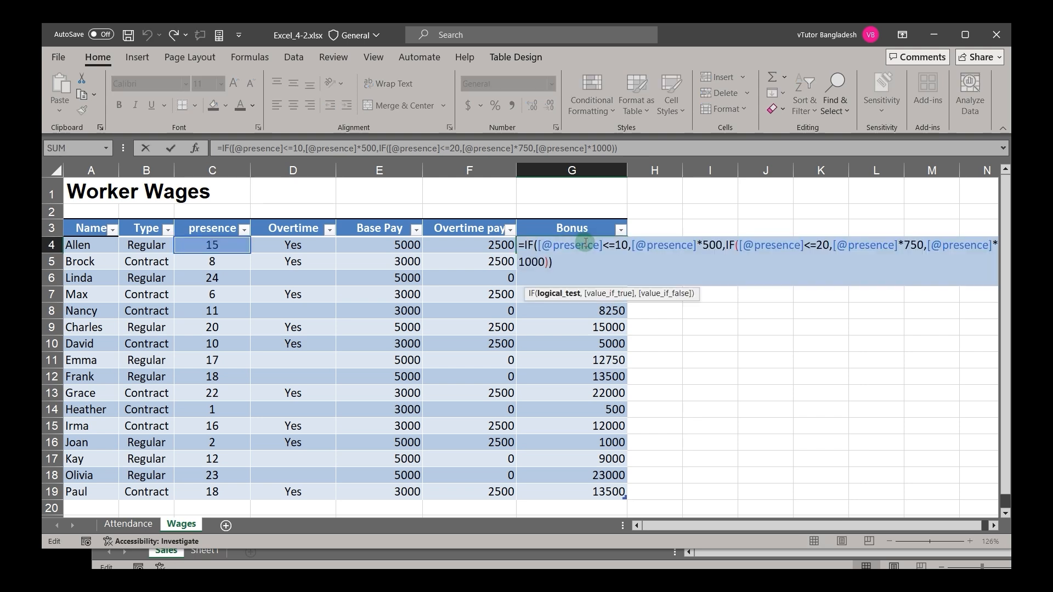
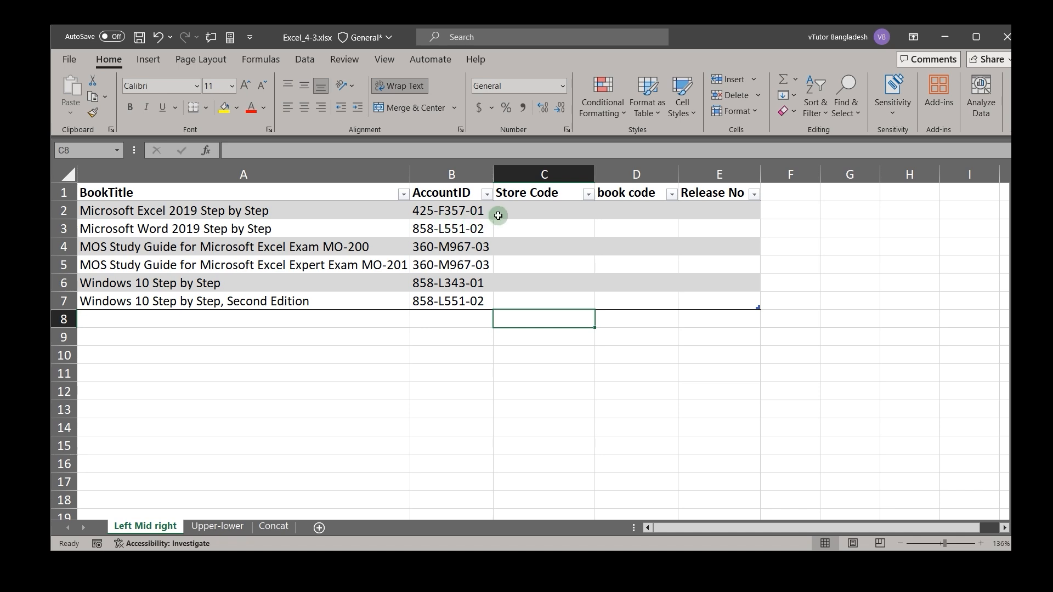
Start a LEFT function in C2 of the Store Code column and open its Function Arguments dialog.
left_click(515, 212)
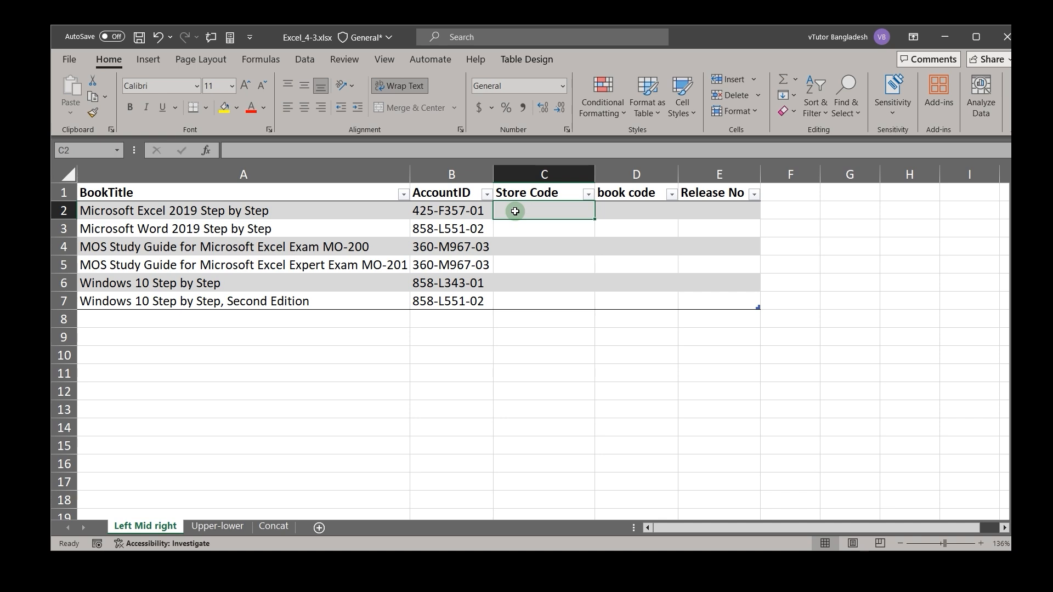
type("=")
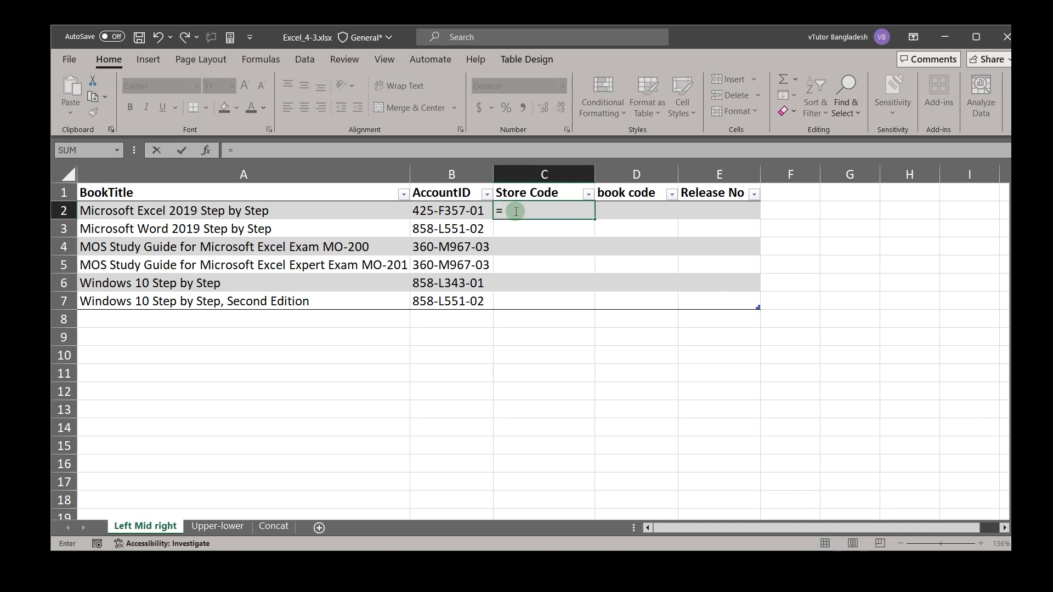
type("left")
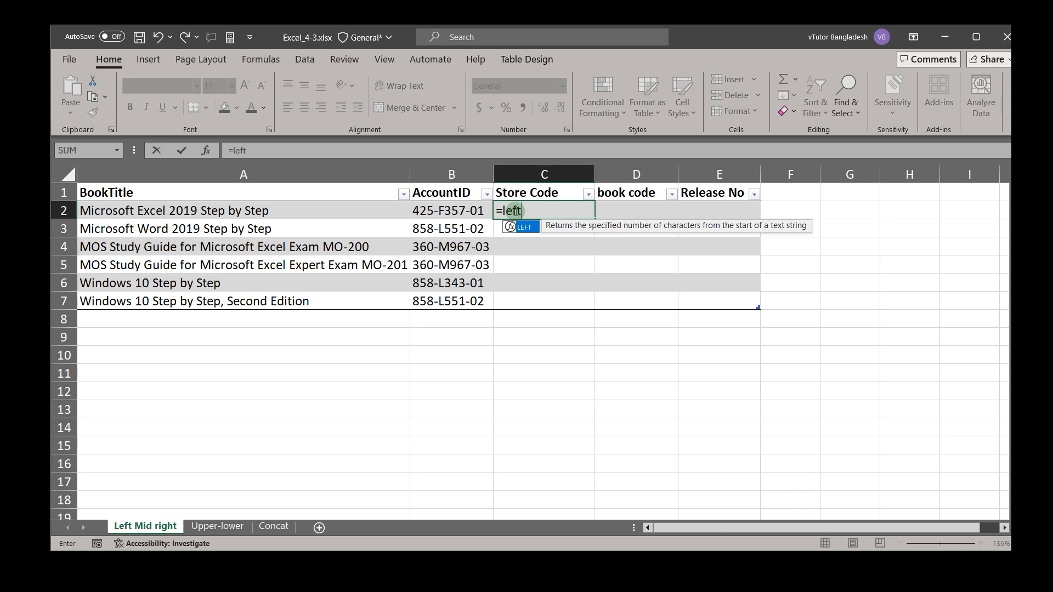
type("(")
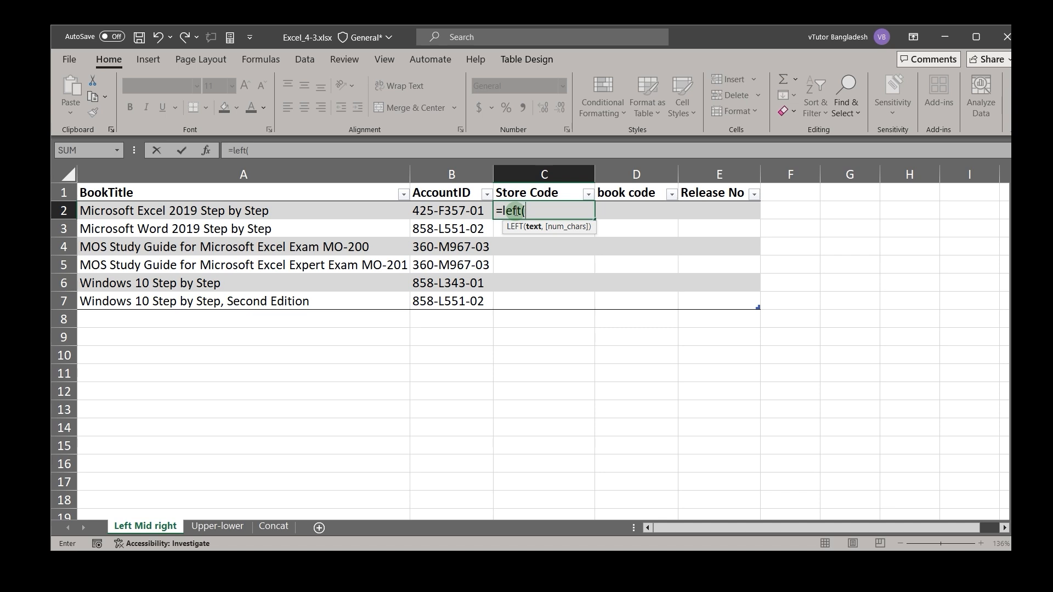
left_click(205, 156)
left_click(543, 306)
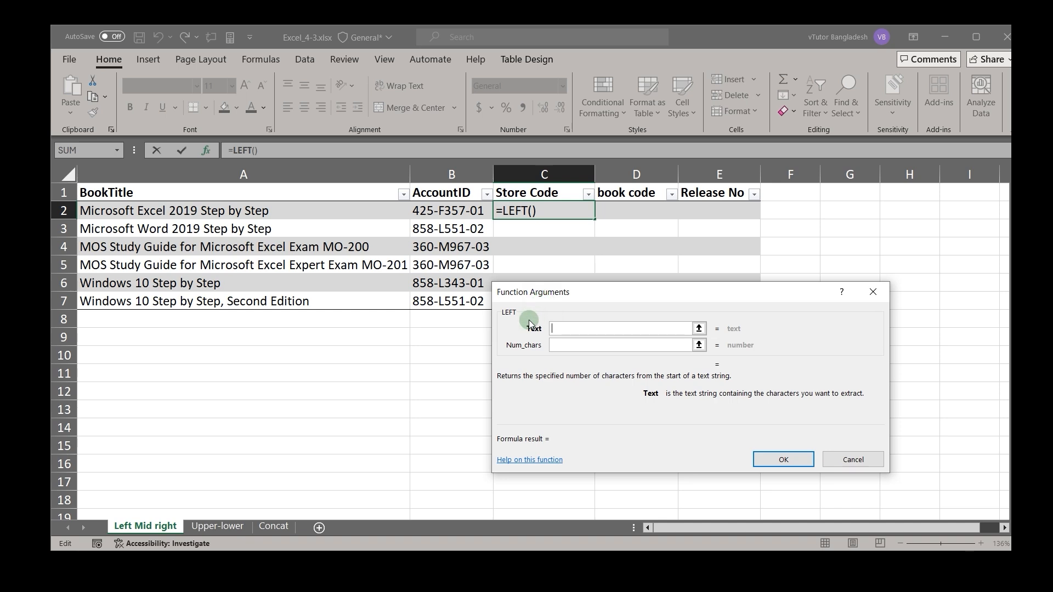
left_click_drag(535, 298, 484, 322)
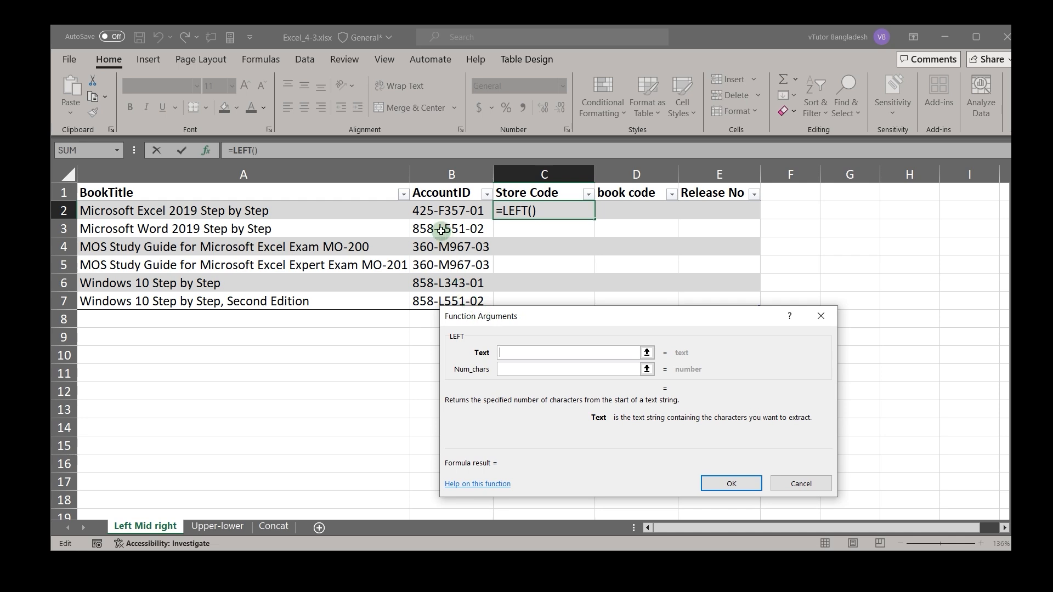
left_click(437, 214)
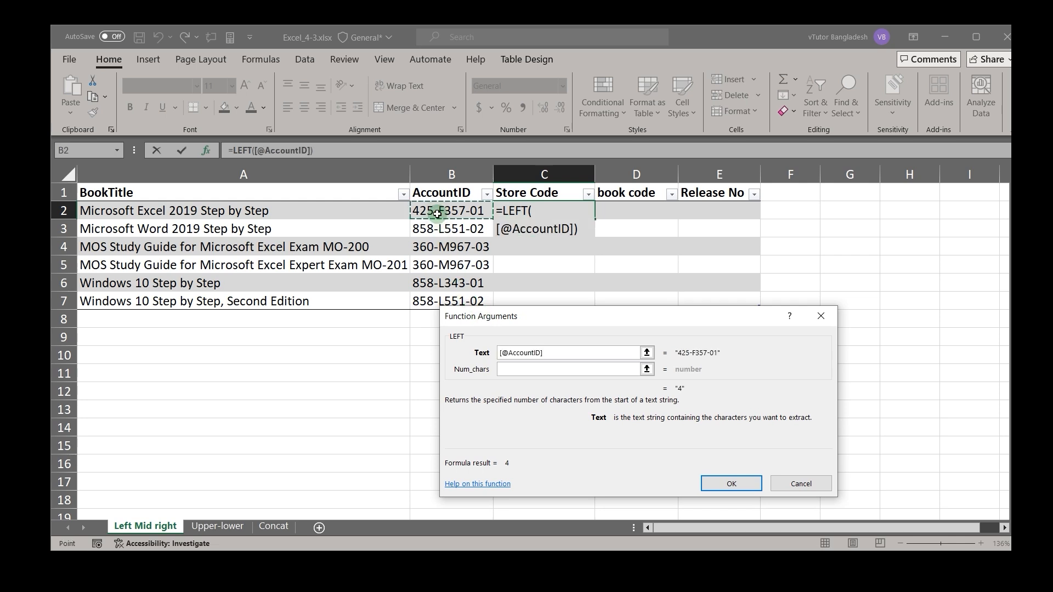
left_click(533, 368)
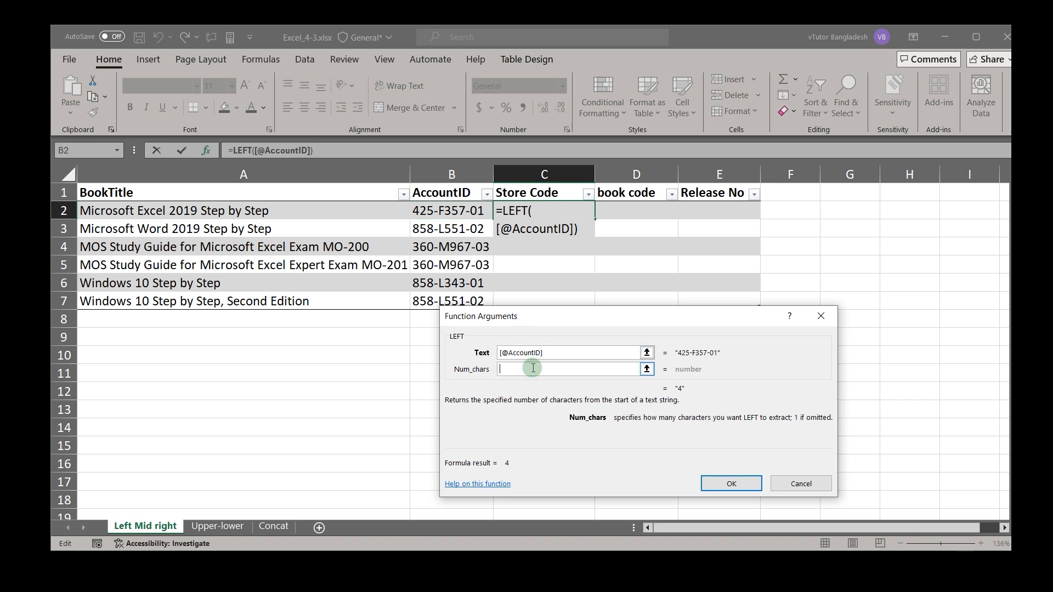
type("3")
left_click(742, 490)
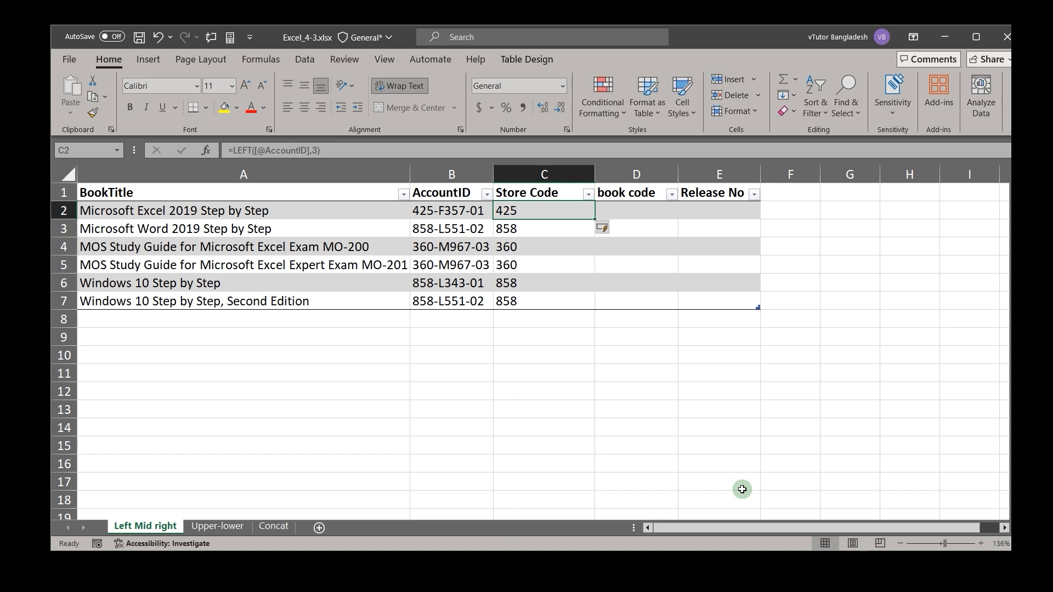
left_click(709, 212)
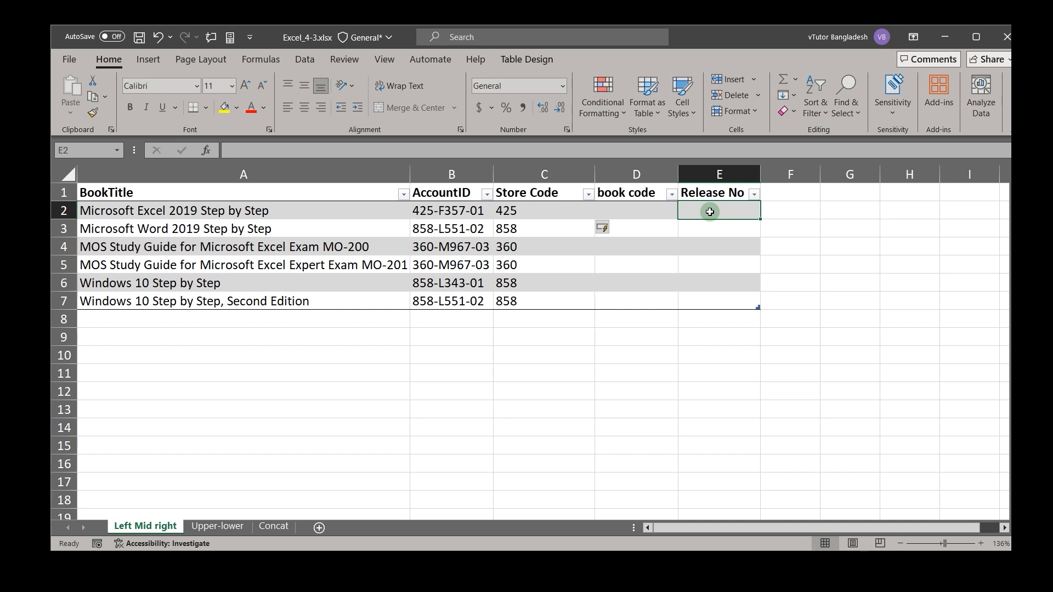
type("=")
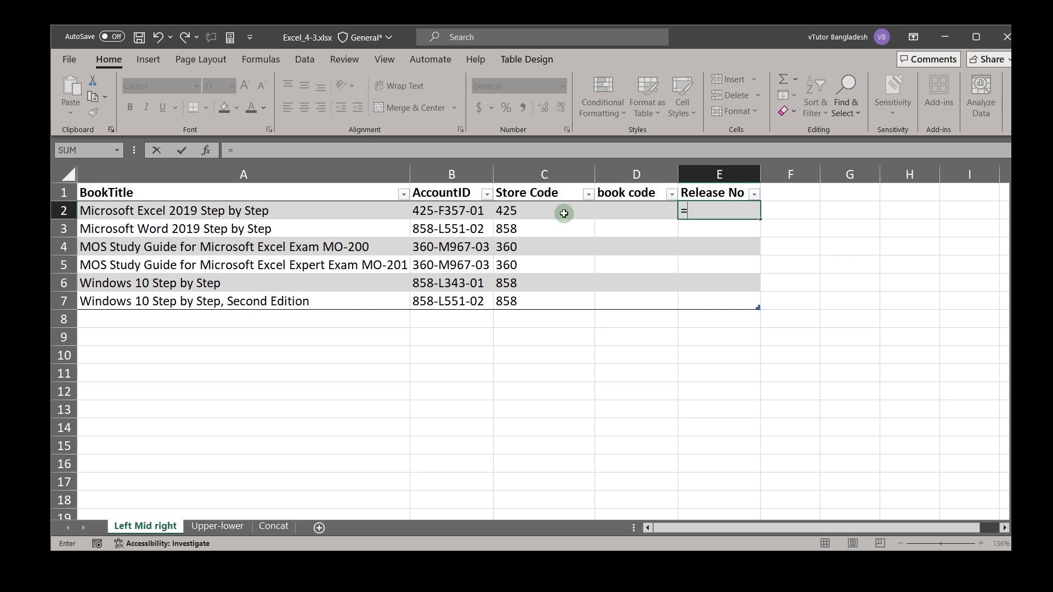
type("right")
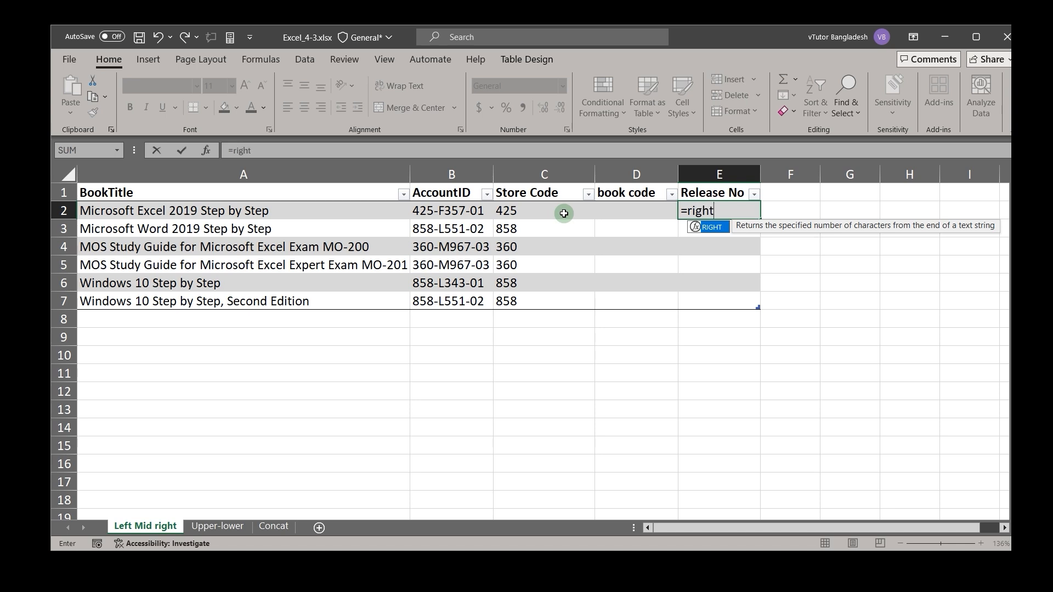
type("(")
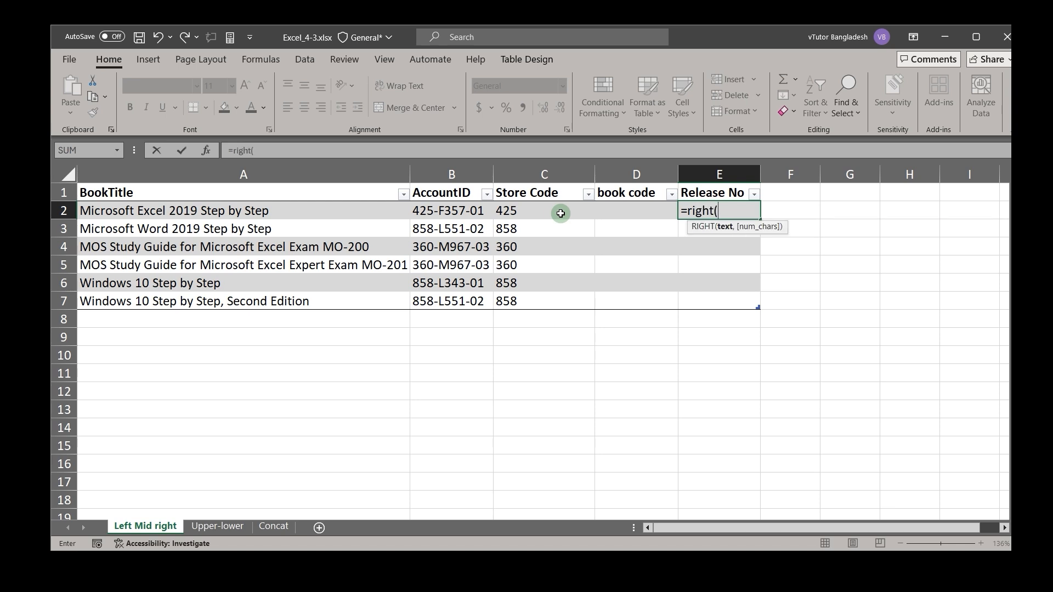
left_click(459, 210)
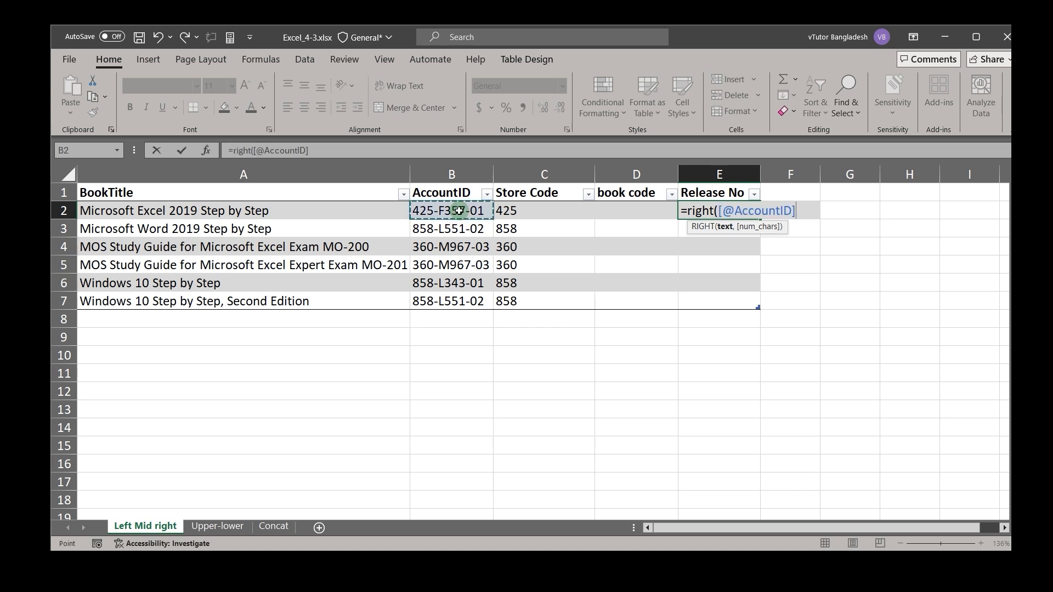
type(",2")
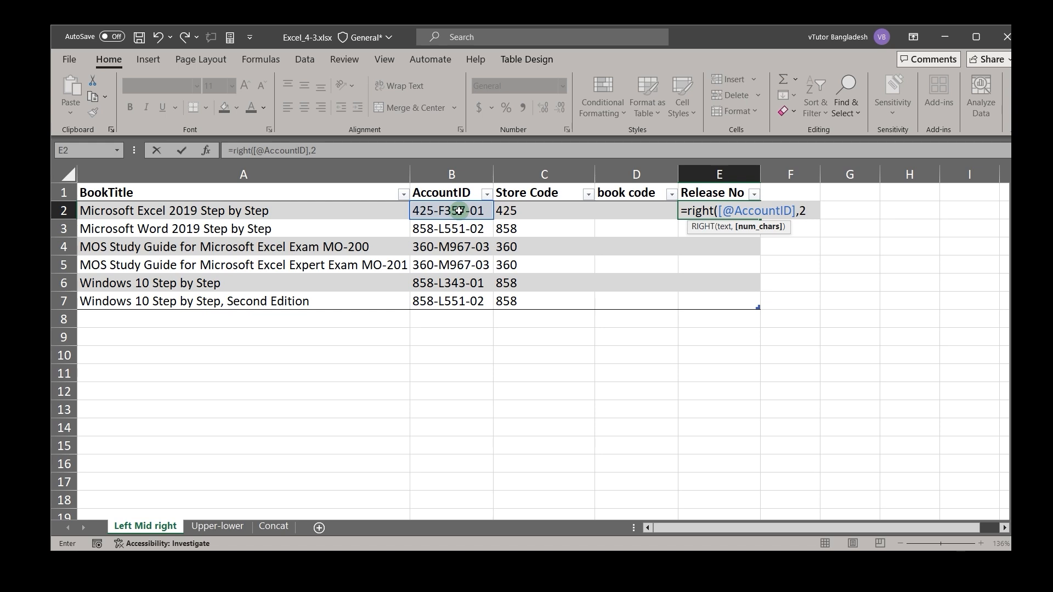
type(")")
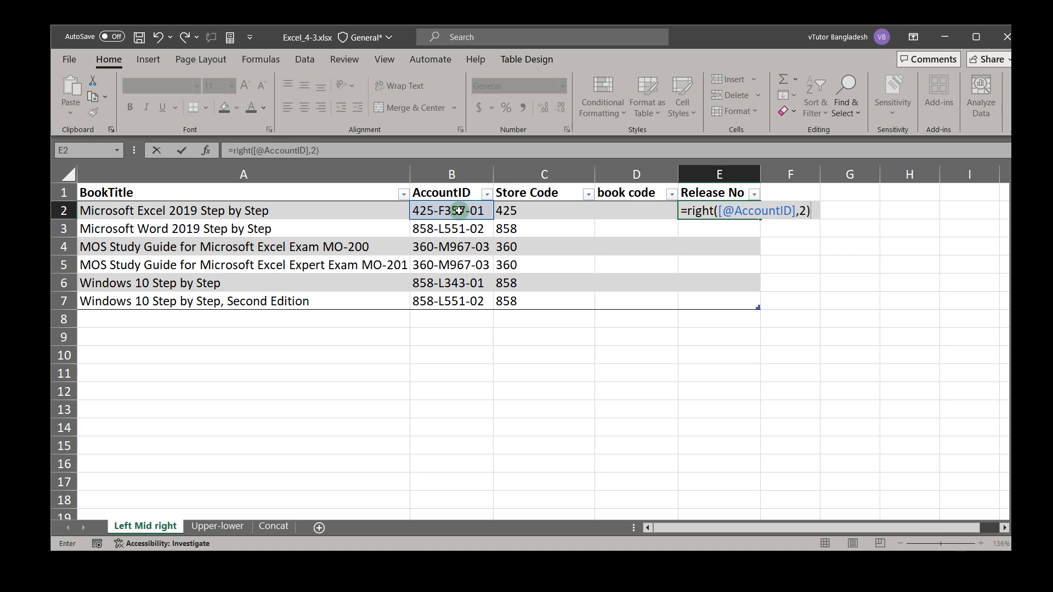
key("Return")
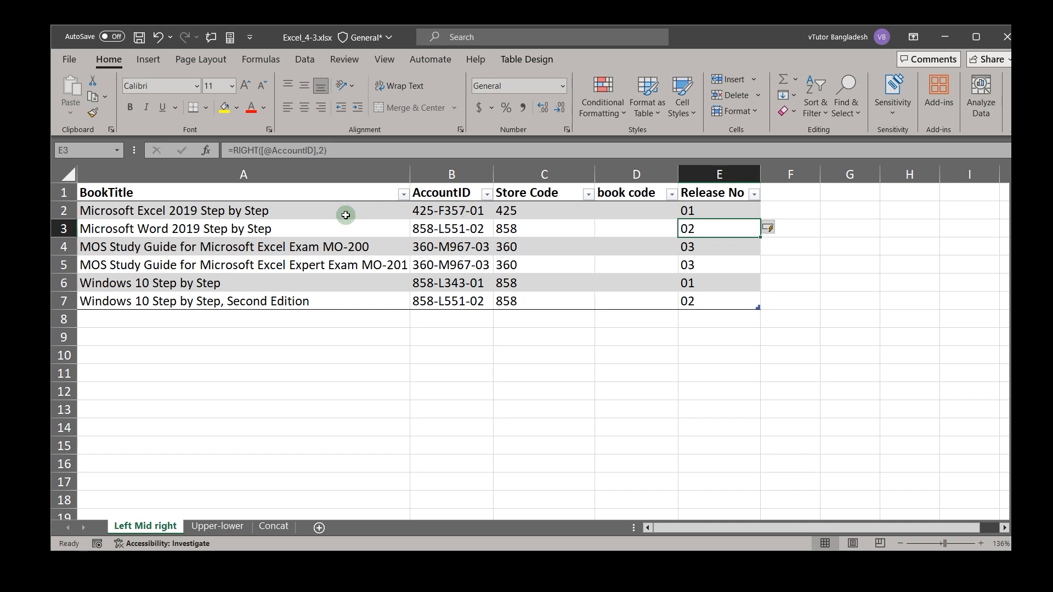
left_click(635, 214)
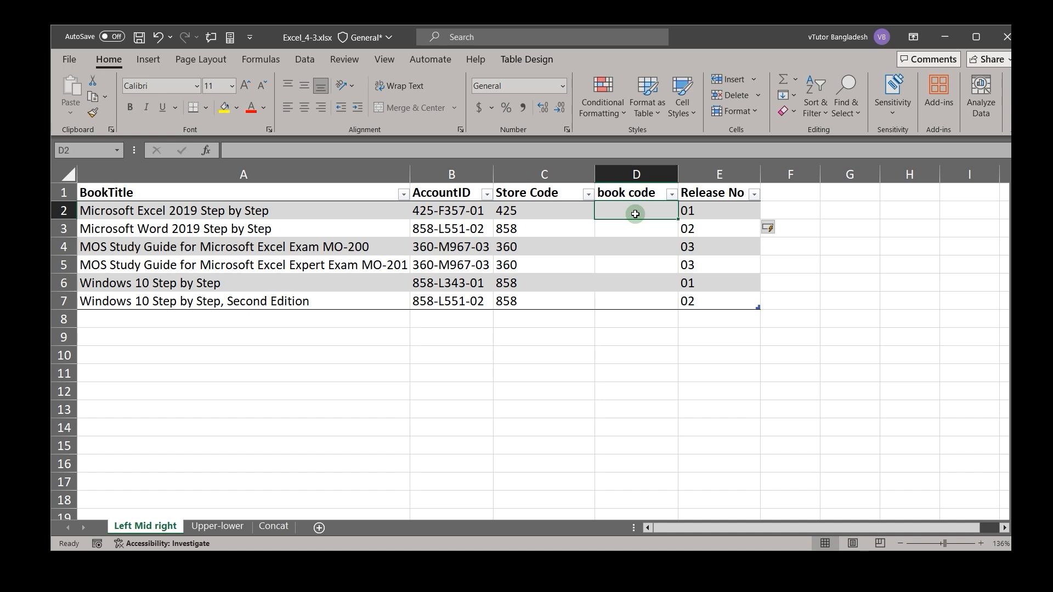
type("=mid")
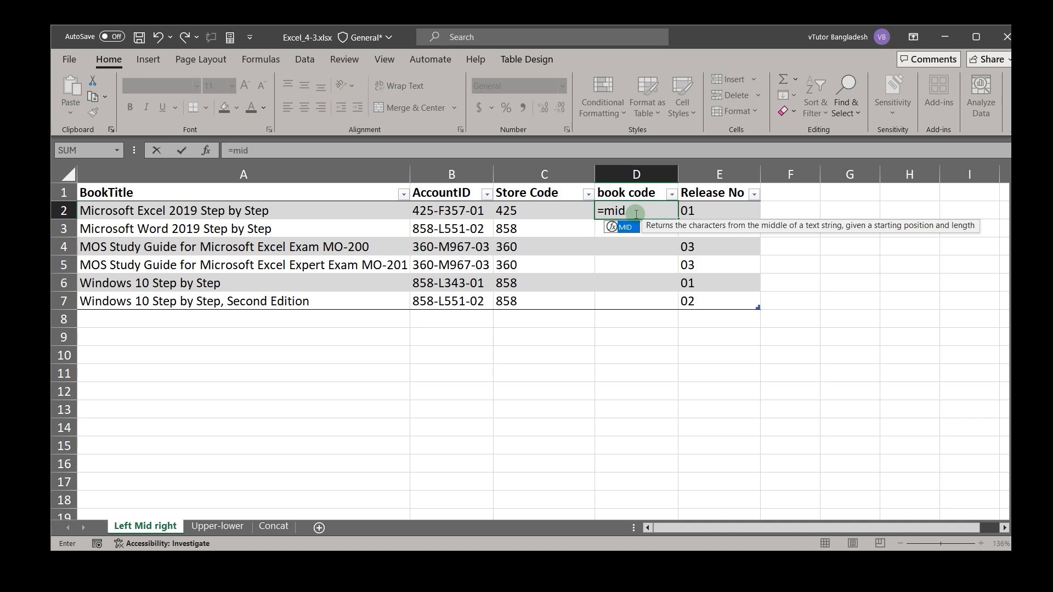
type("(")
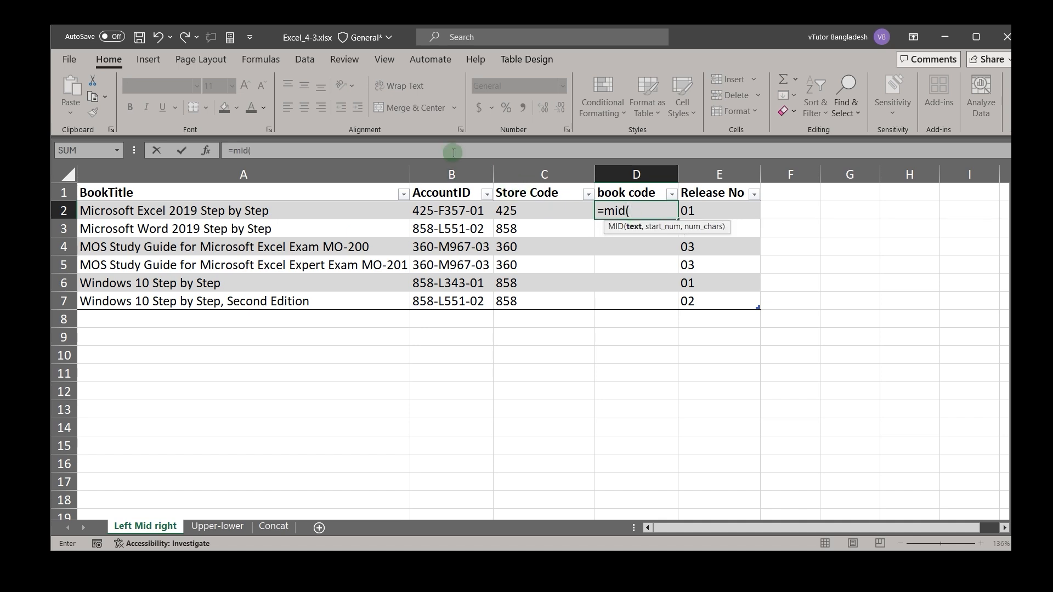
left_click(206, 154)
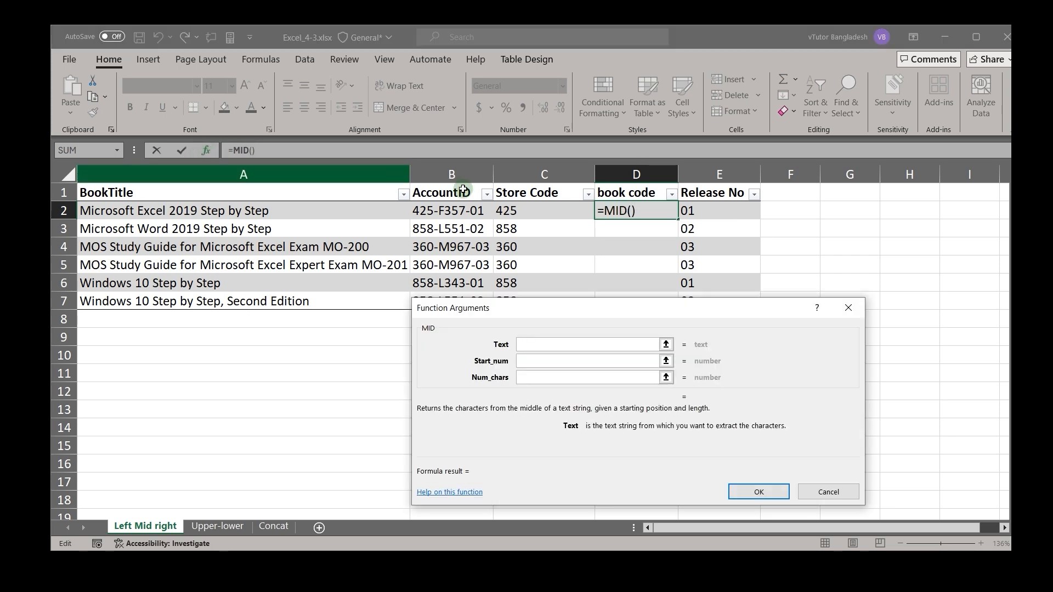
left_click(455, 216)
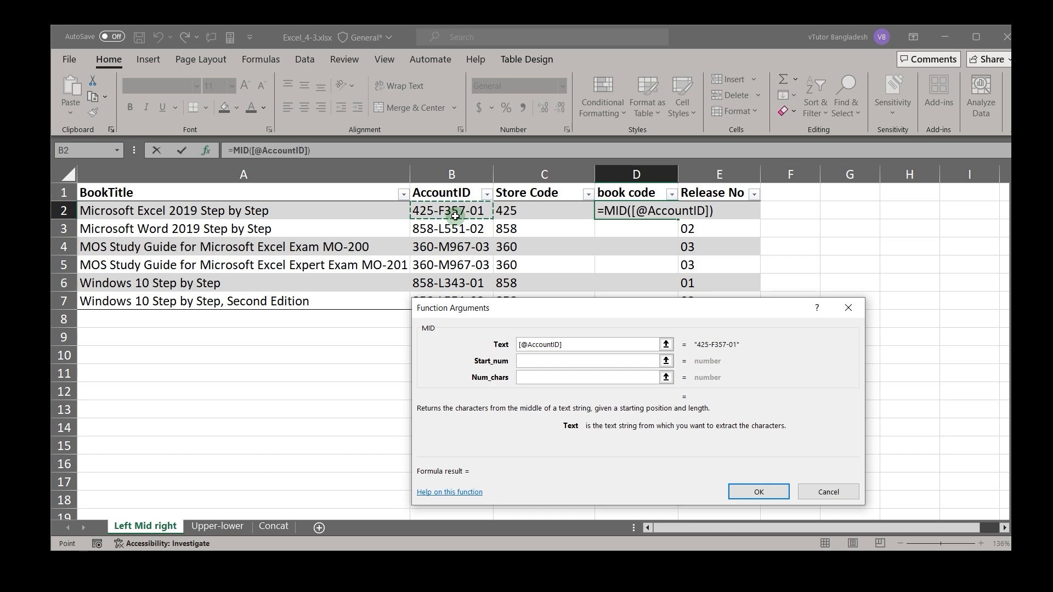
left_click(523, 360)
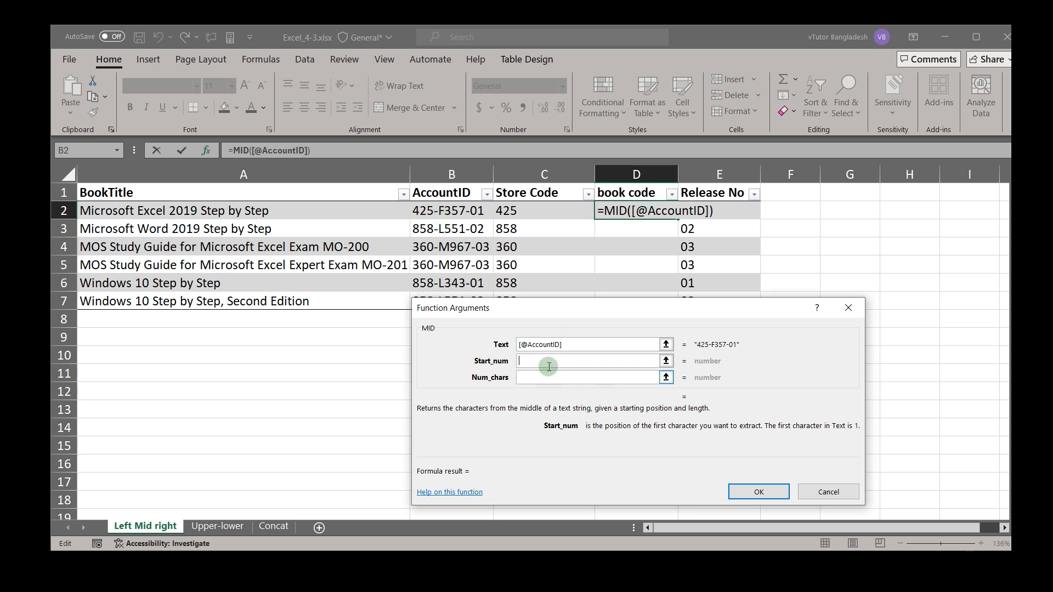
type("5")
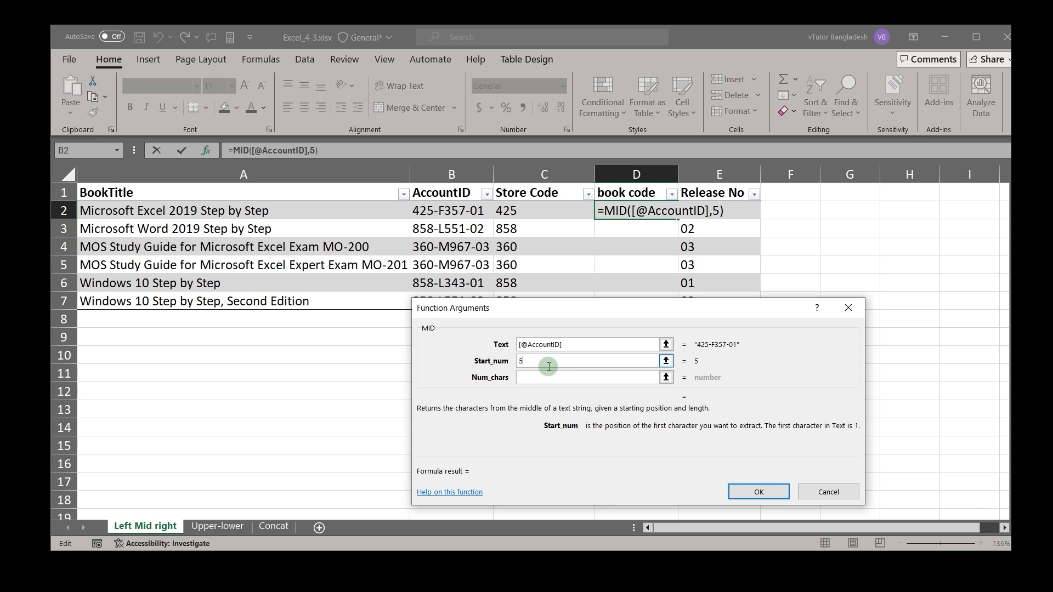
left_click(542, 376)
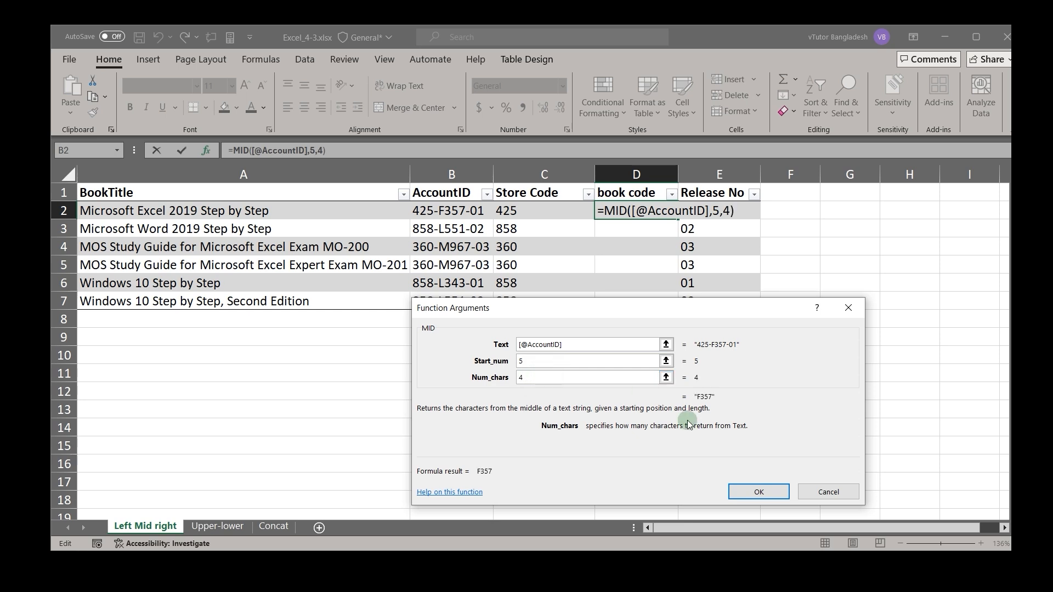
left_click(742, 488)
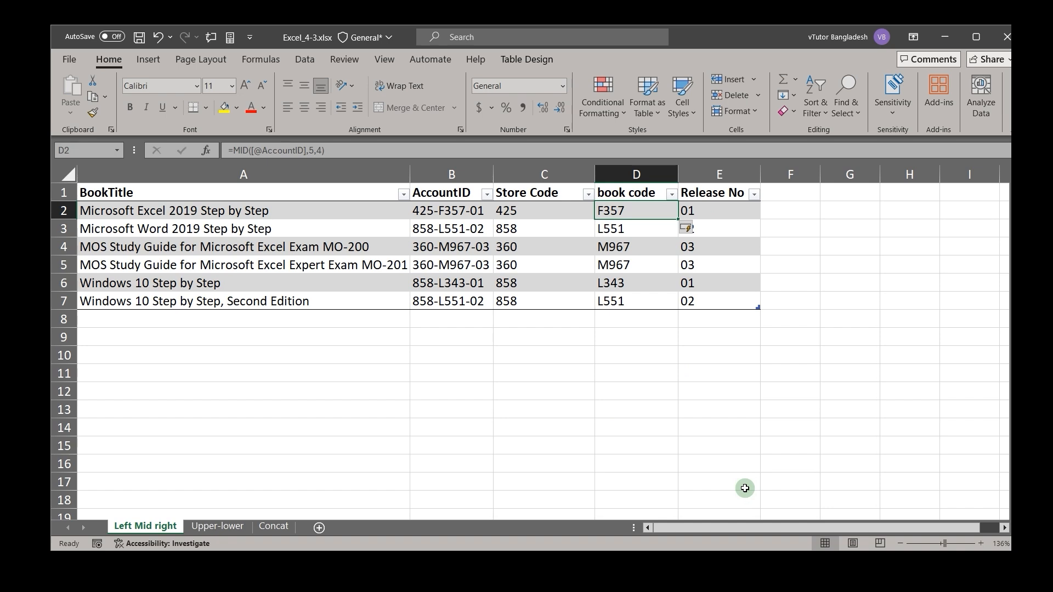
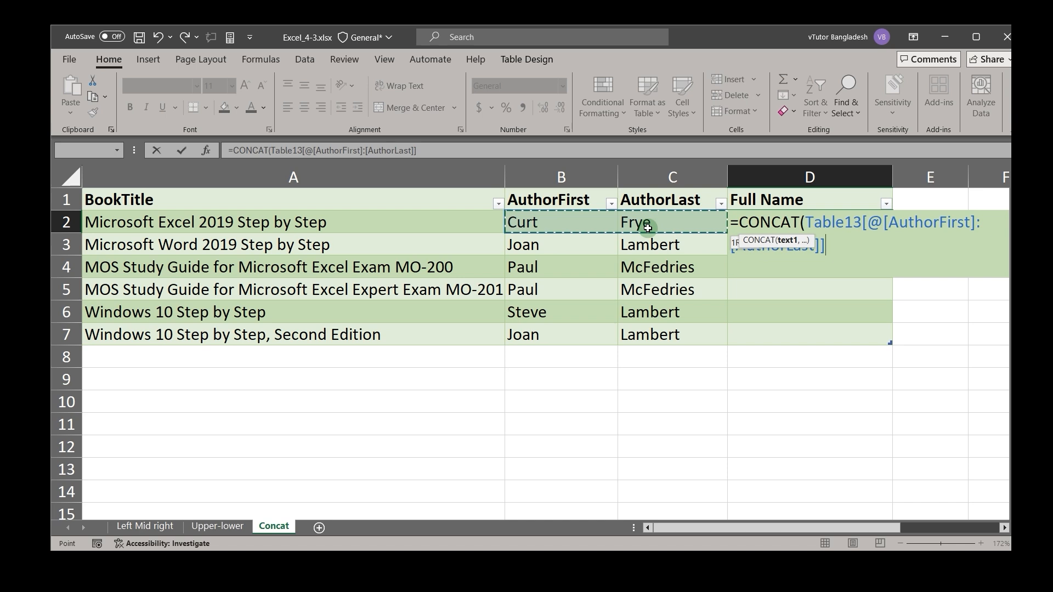
Complete the CONCAT formula in D2 of the Full Name column with the range Table13[@[AuthorFirst]:[AuthorLast]].
left_click_drag(648, 228, 648, 228)
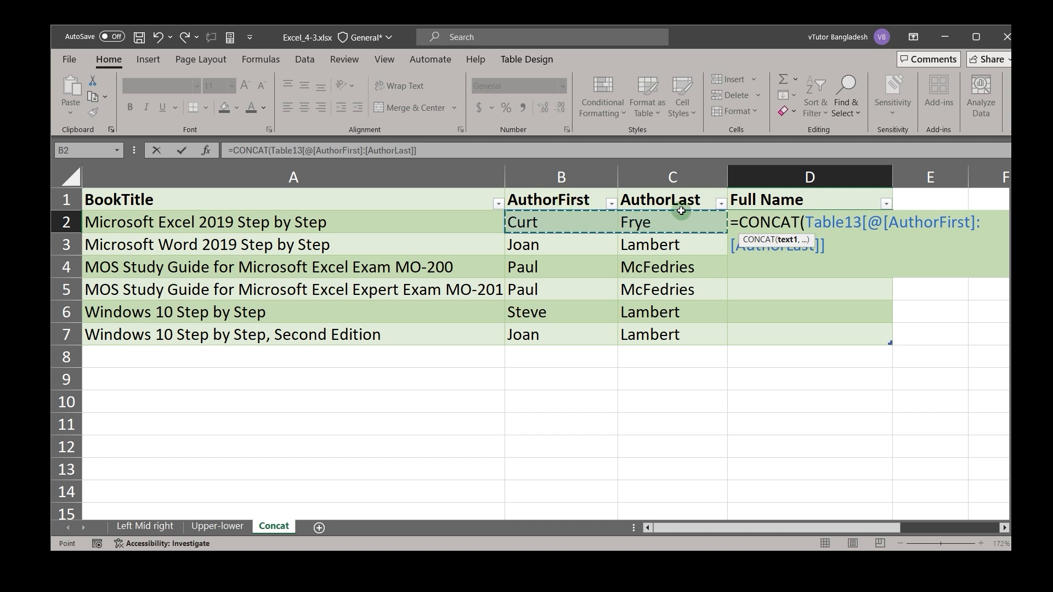
type(")")
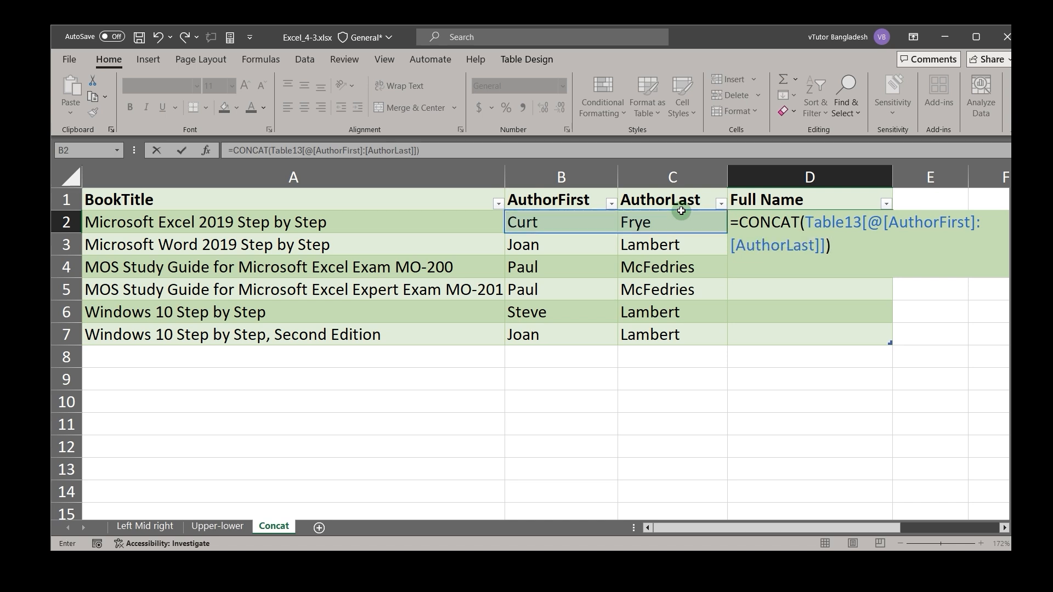
key("Return")
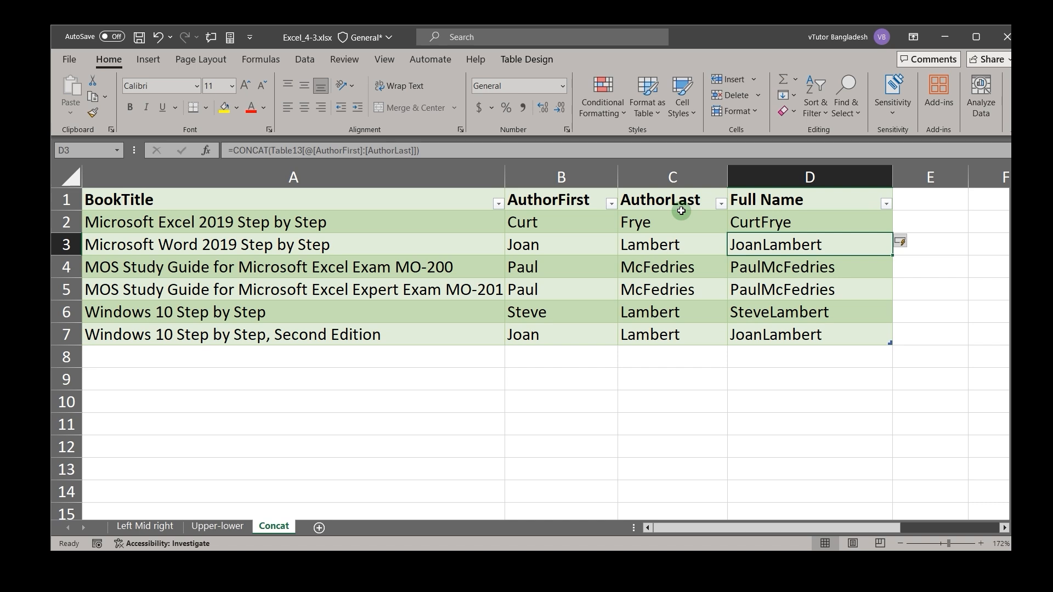
Clear the joined names without spaces from D2:D7 of the Full Name column.
left_click(790, 221)
left_click_drag(790, 221, 788, 324)
key("Delete")
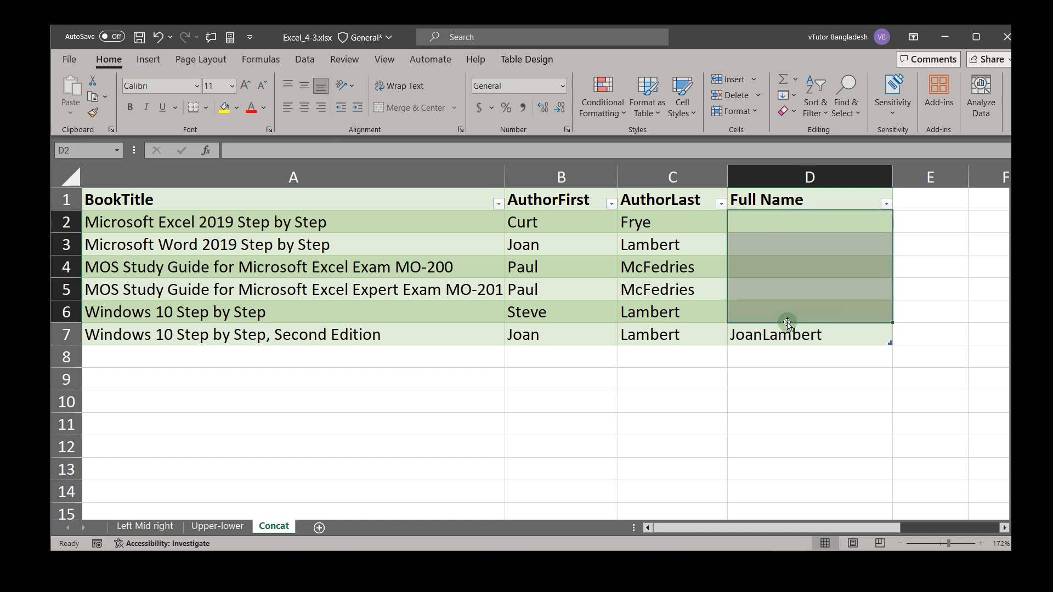
key("Down")
key("Down")
key("Down")
key("Down")
key("Down")
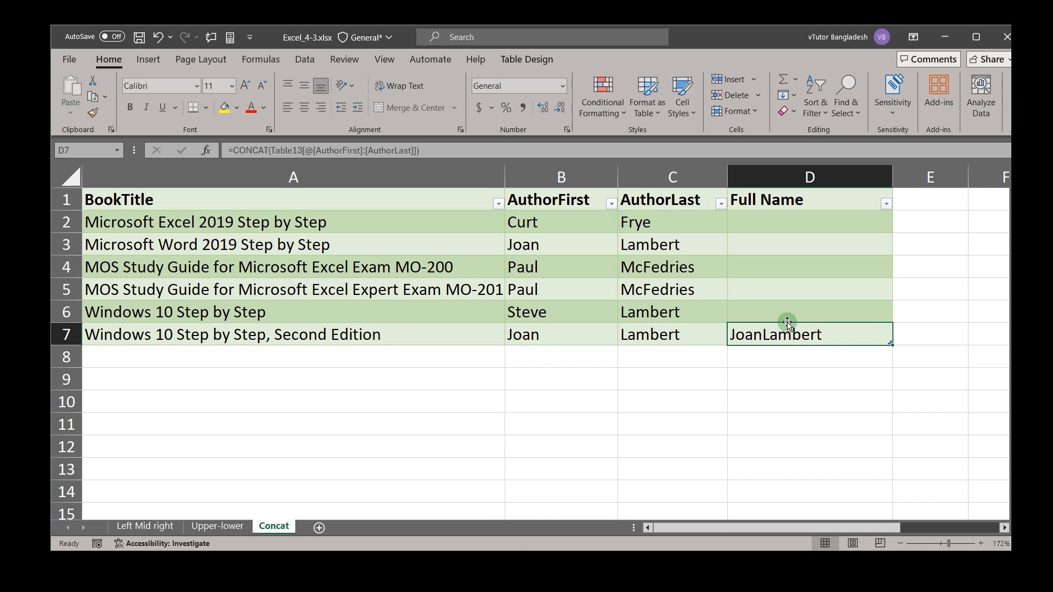
key("Delete")
key("Up")
key("Up")
key("Up")
key("Up")
key("Up")
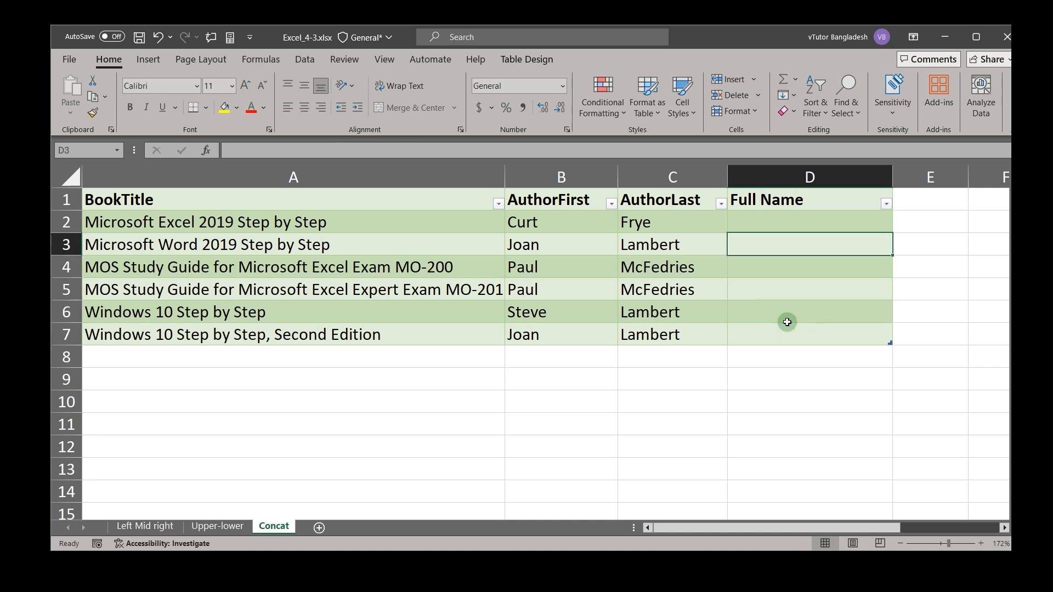
key("F2")
type("=conc")
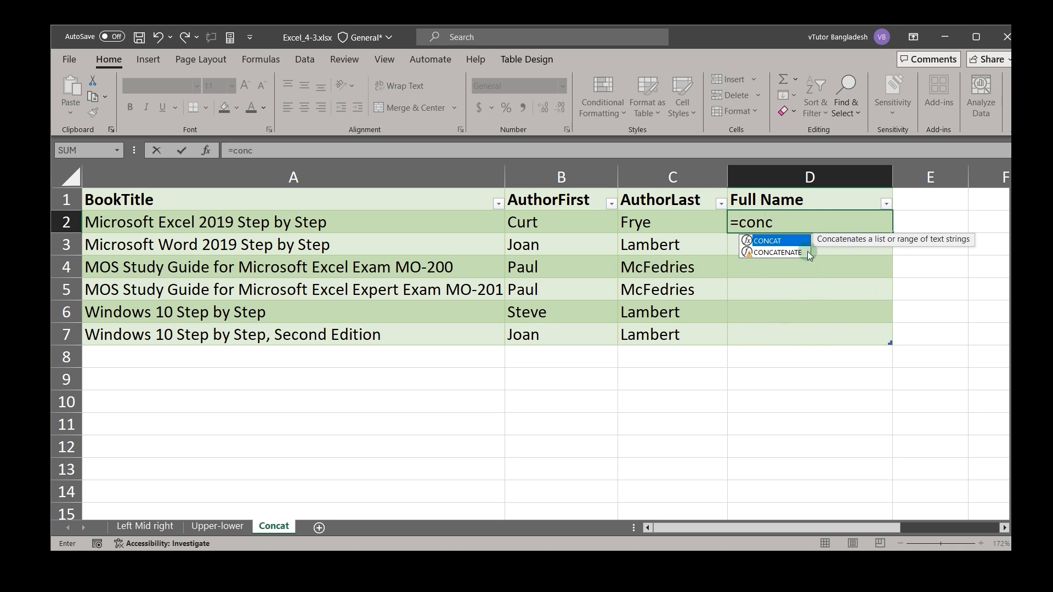
double_click(782, 241)
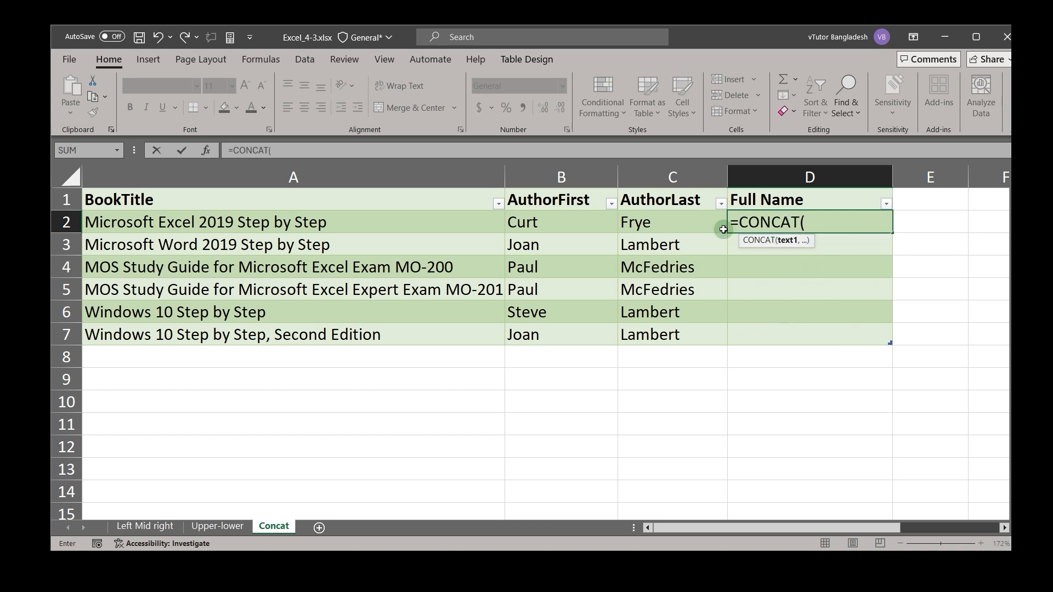
left_click(206, 151)
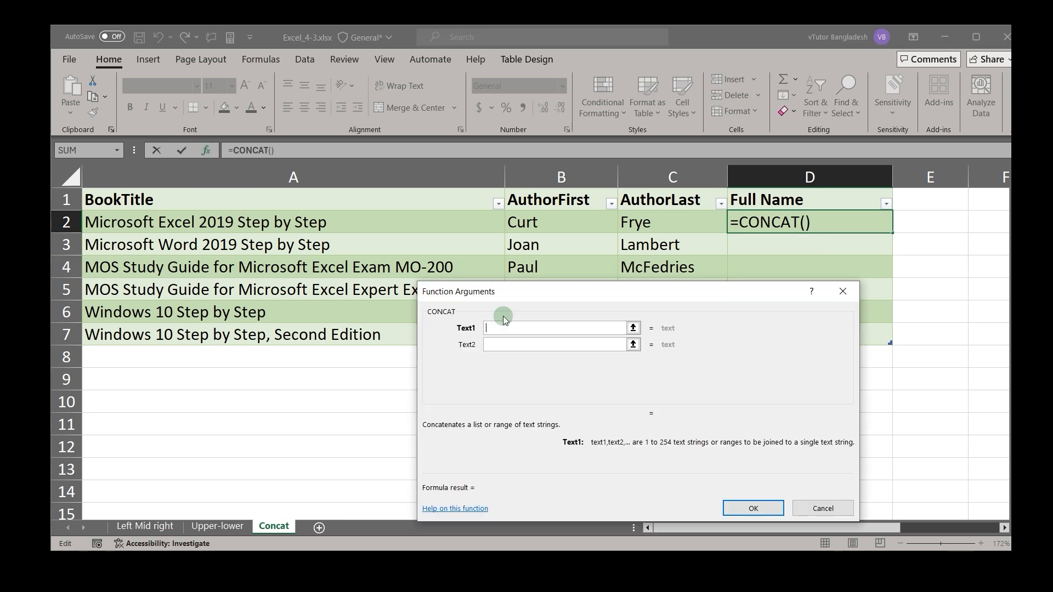
left_click(553, 223)
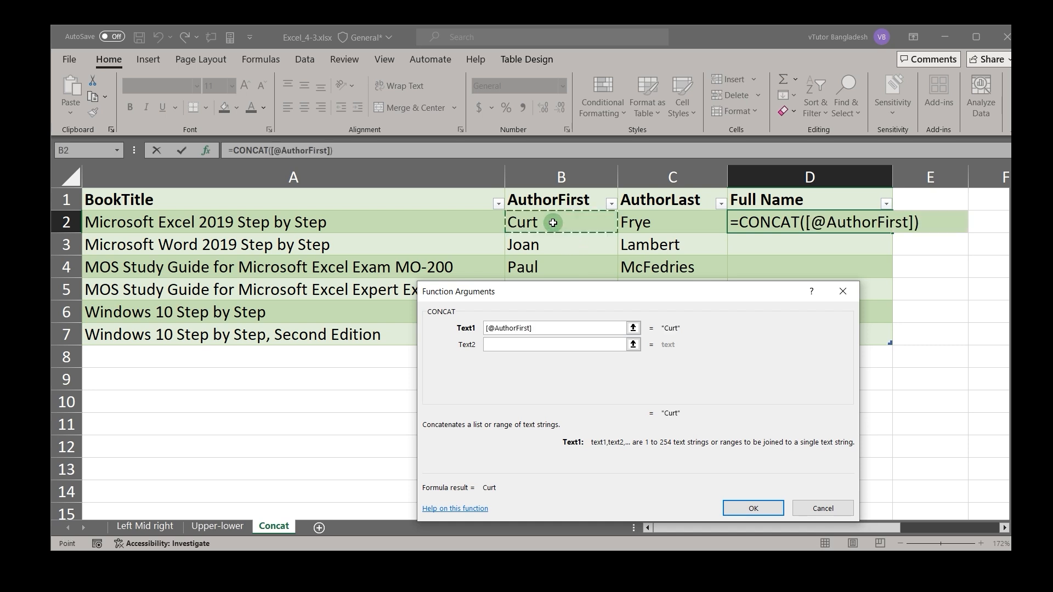
left_click(509, 344)
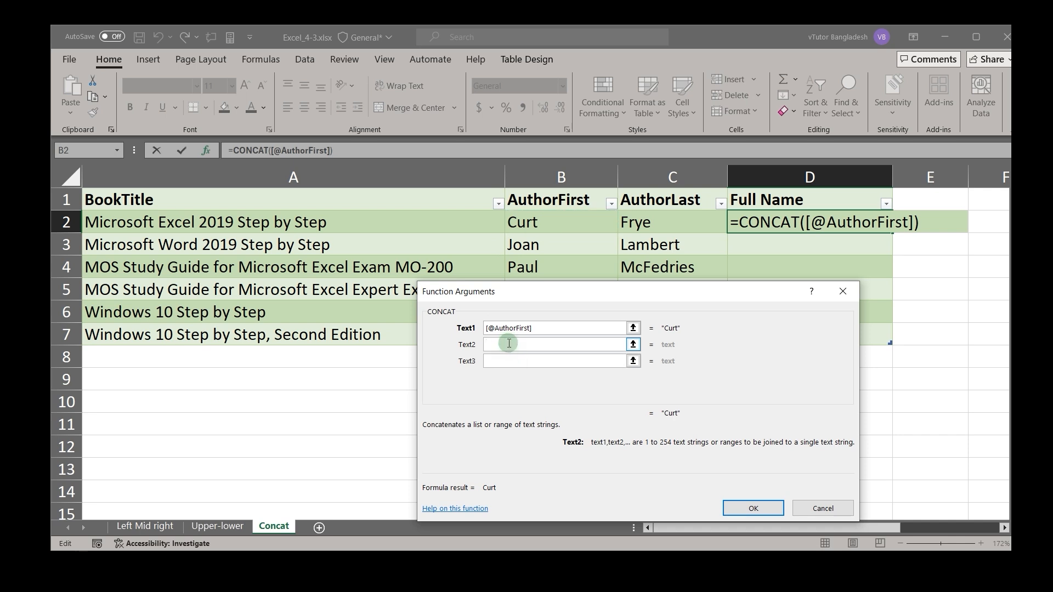
type("\" \"")
left_click(507, 361)
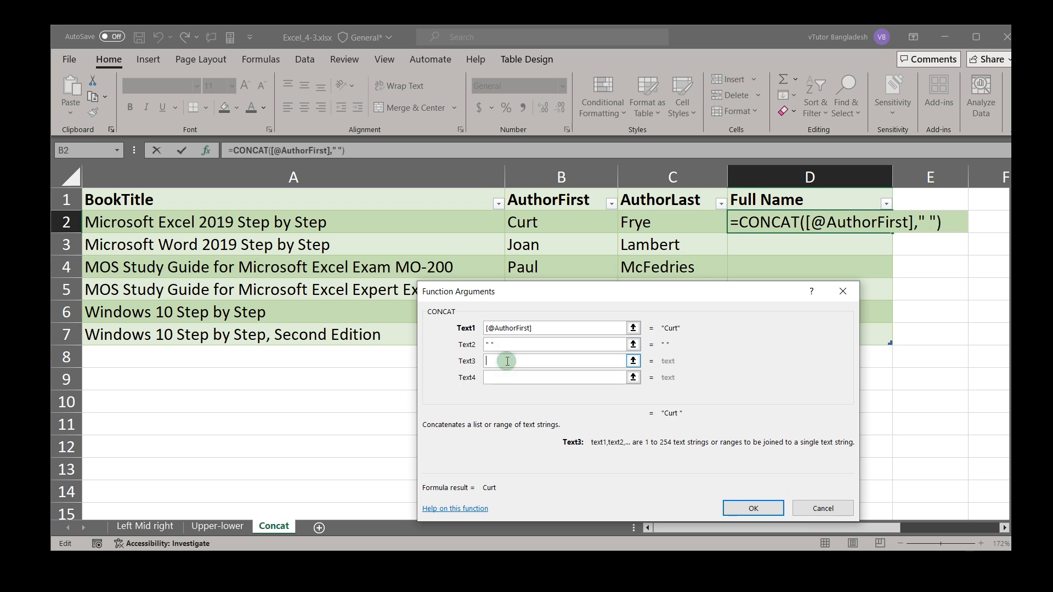
left_click(659, 221)
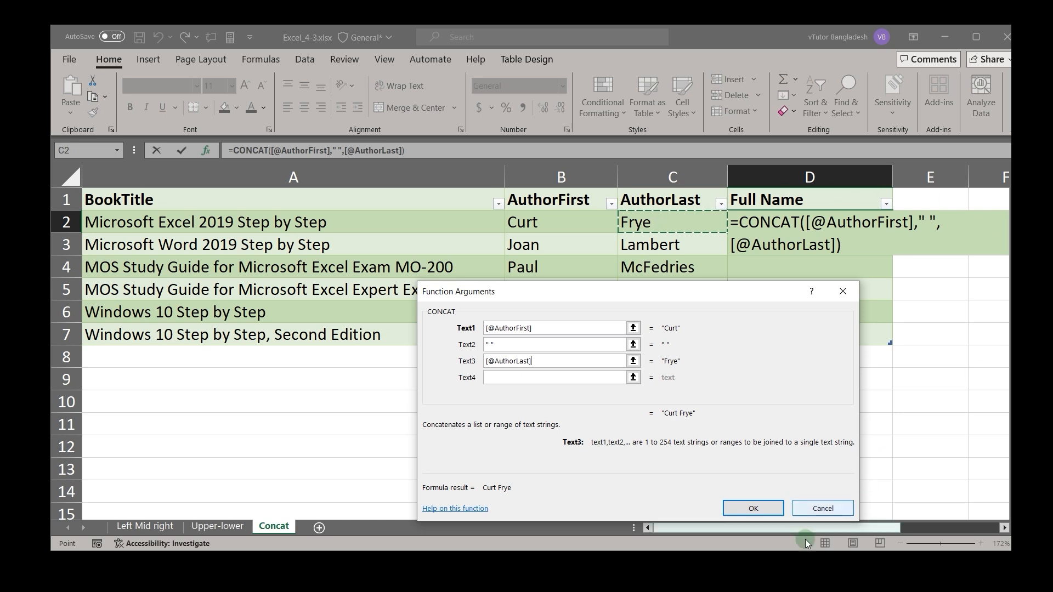
left_click(754, 509)
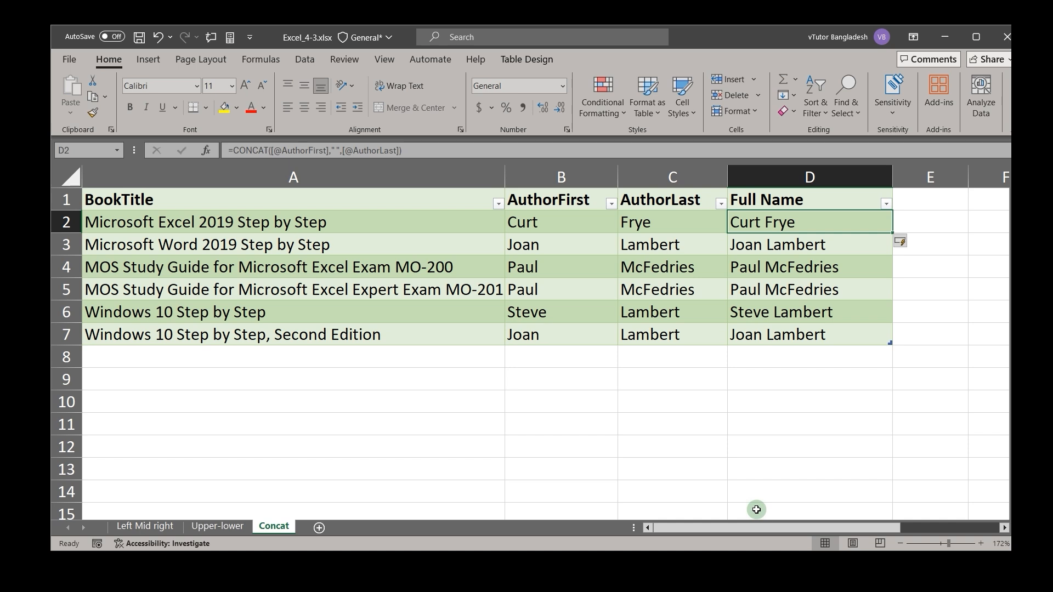
Delete the space-separated CONCAT results from D2:D7 of the Full Name column.
left_click(822, 224)
left_click_drag(823, 224, 799, 334)
key("Delete")
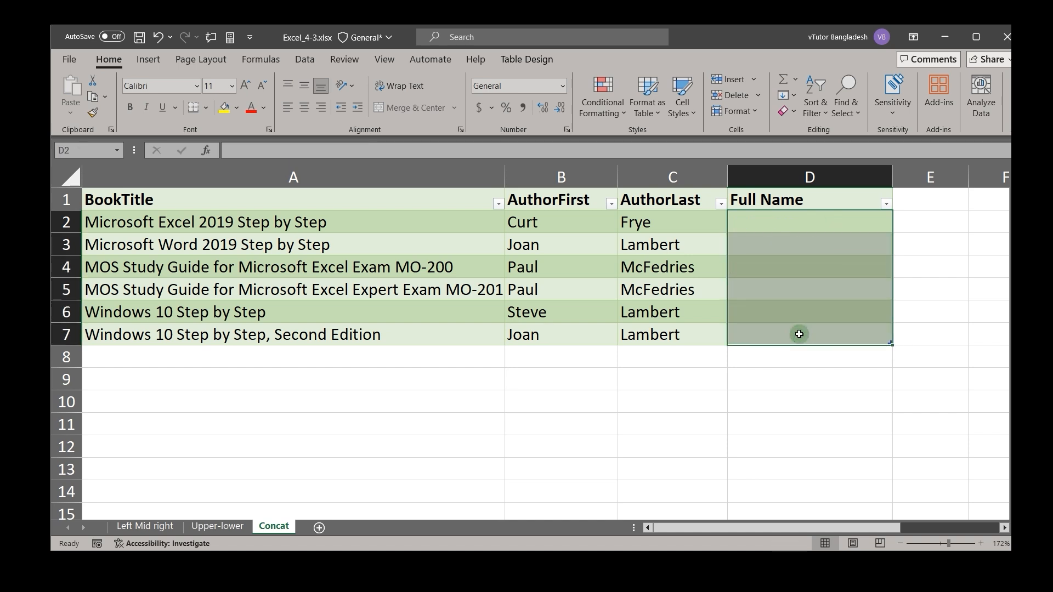
Start a TEXTJOIN formula in D2 of the Full Name column with a space " " as Delimiter and true for Ignore_empty.
left_click(760, 227)
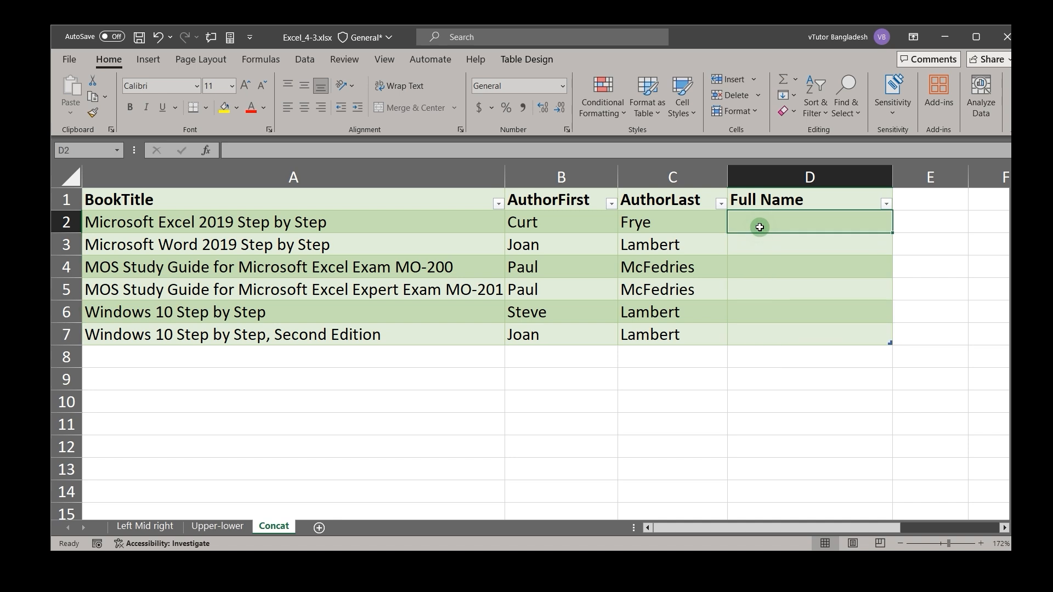
type("=te")
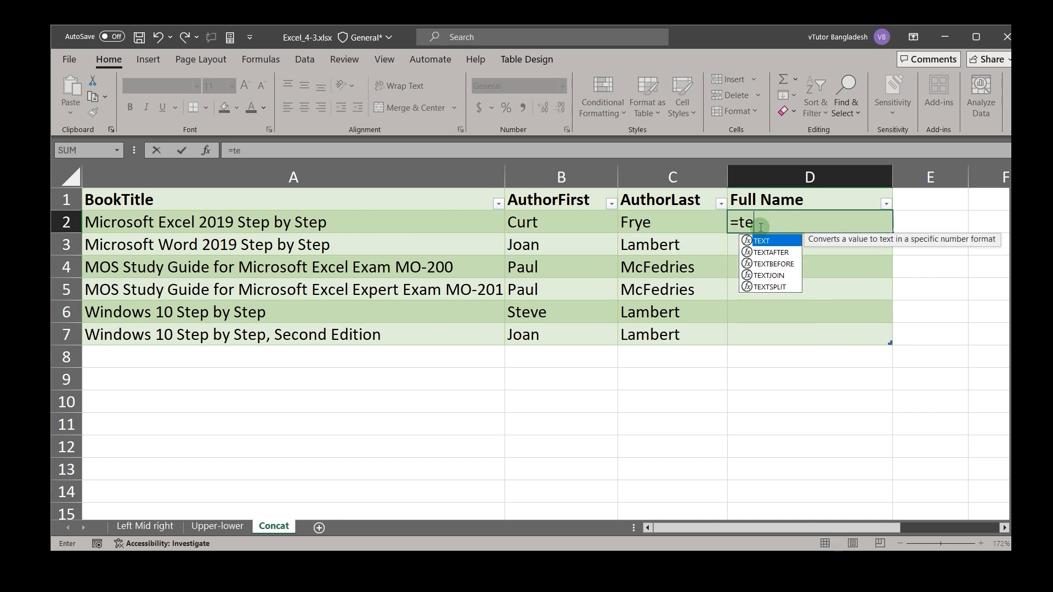
double_click(778, 274)
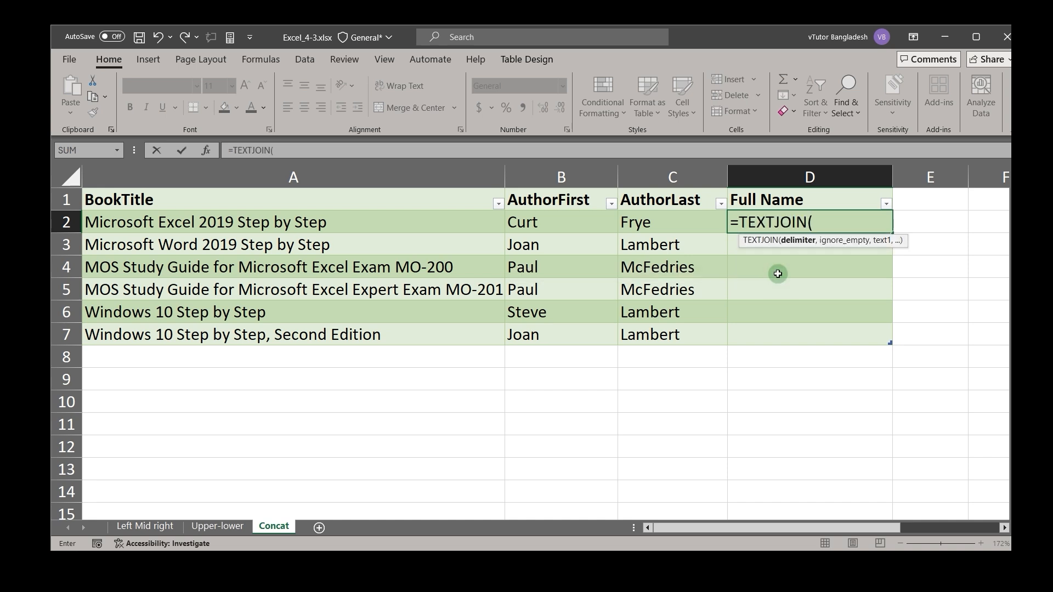
left_click(780, 222)
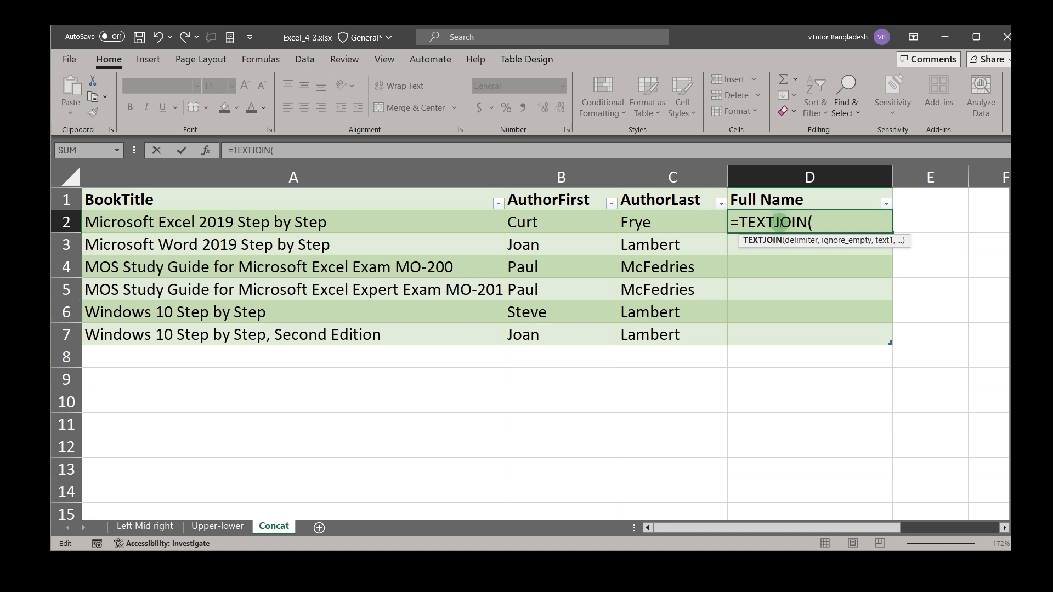
left_click(206, 151)
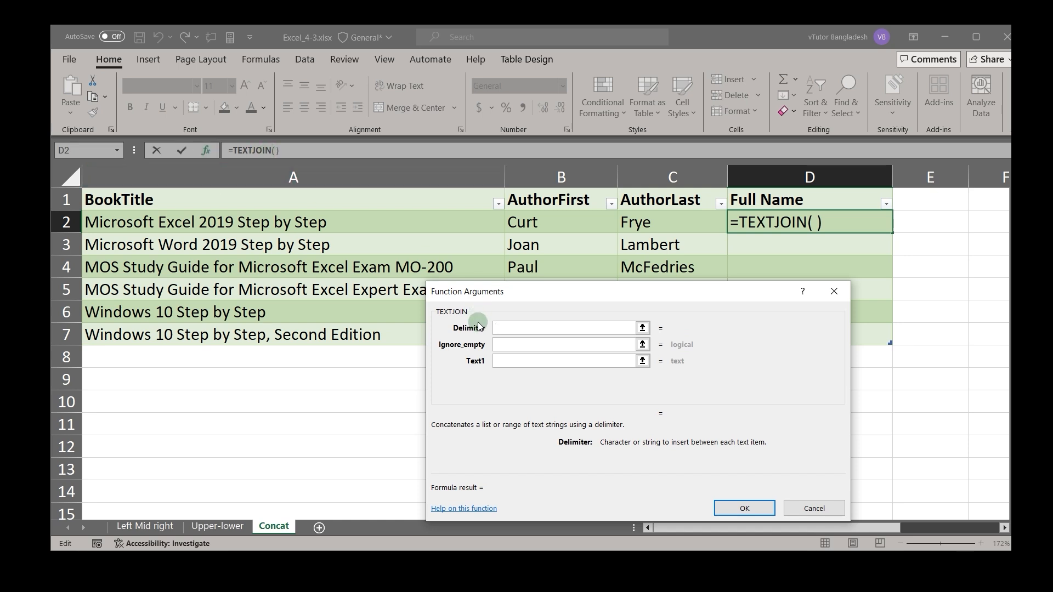
left_click(508, 348)
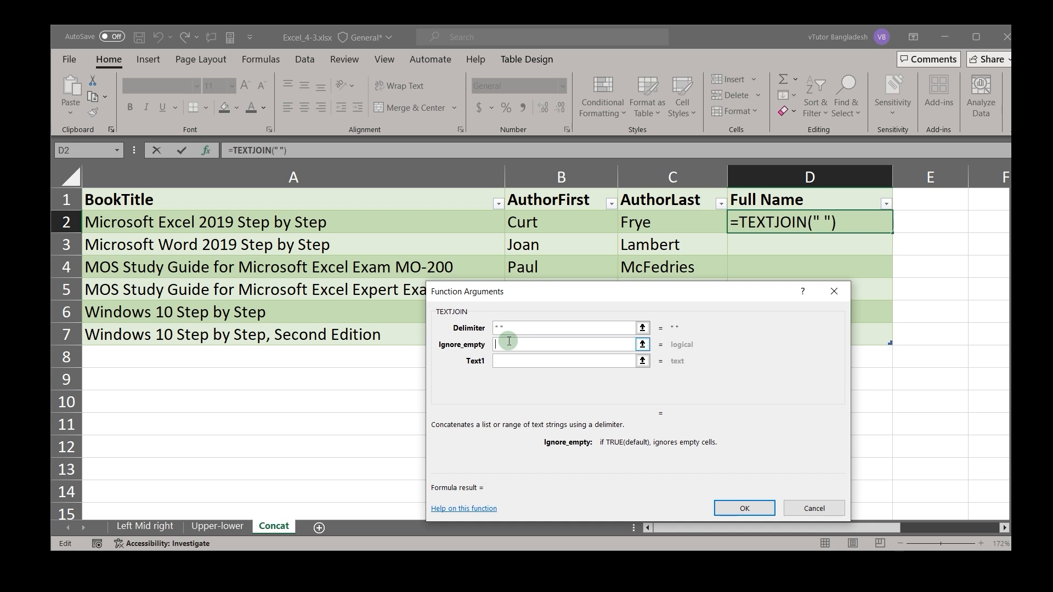
type("true")
left_click(510, 360)
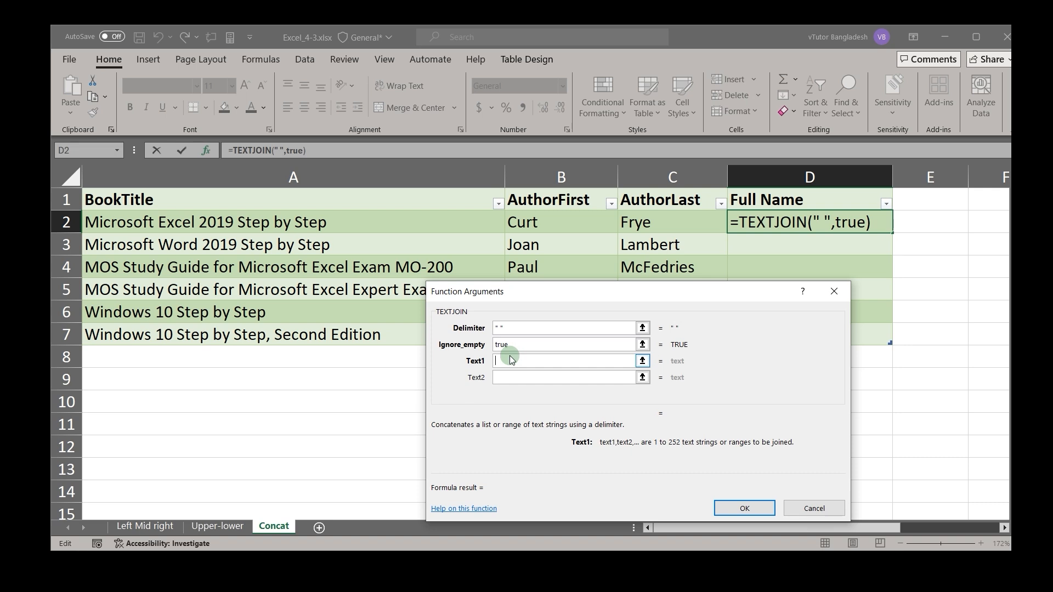
left_click(544, 223)
left_click(511, 377)
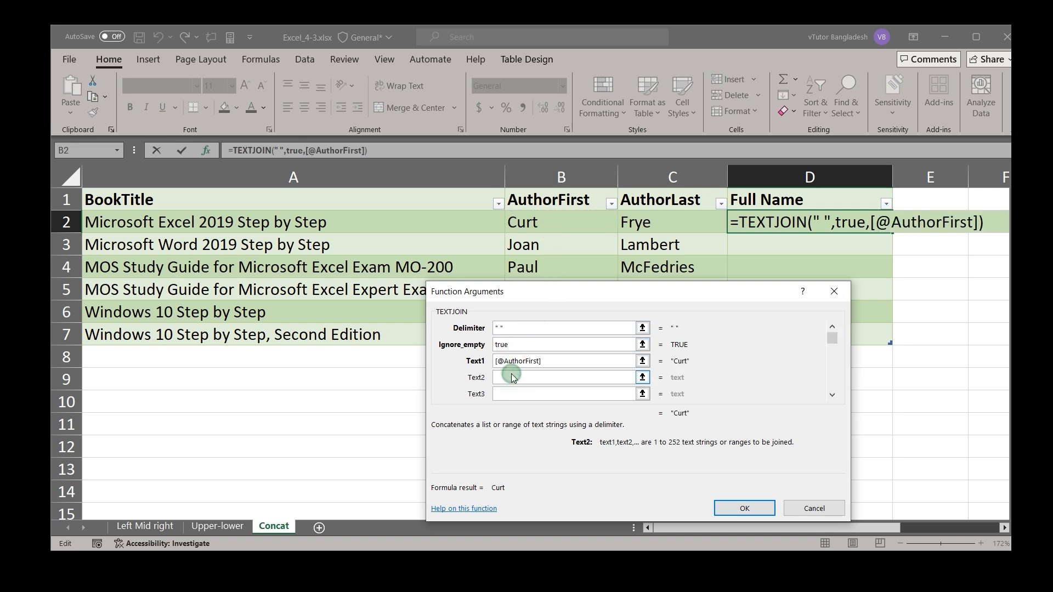
left_click(648, 225)
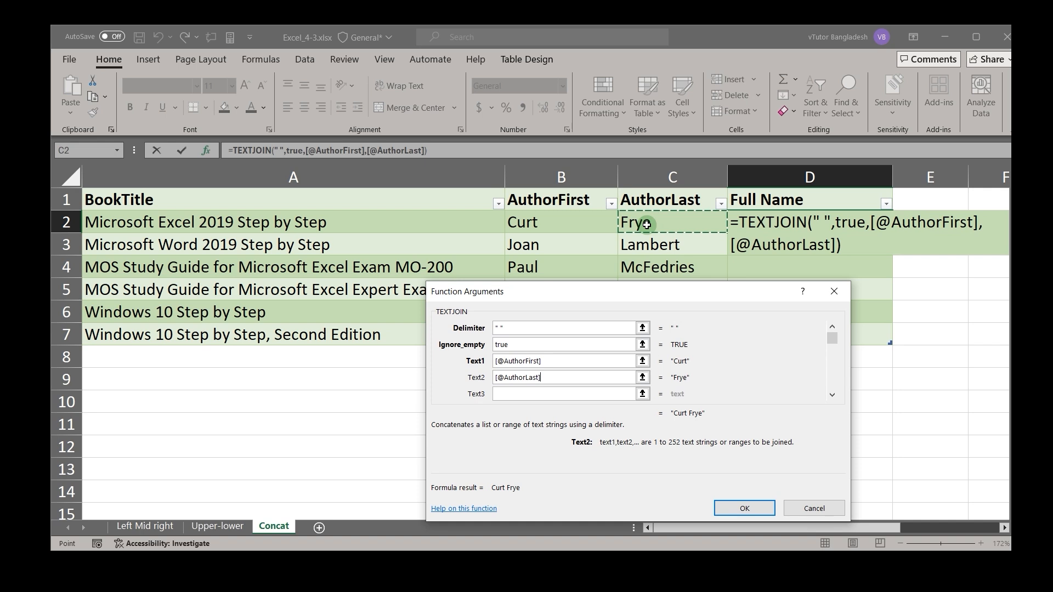
left_click(750, 507)
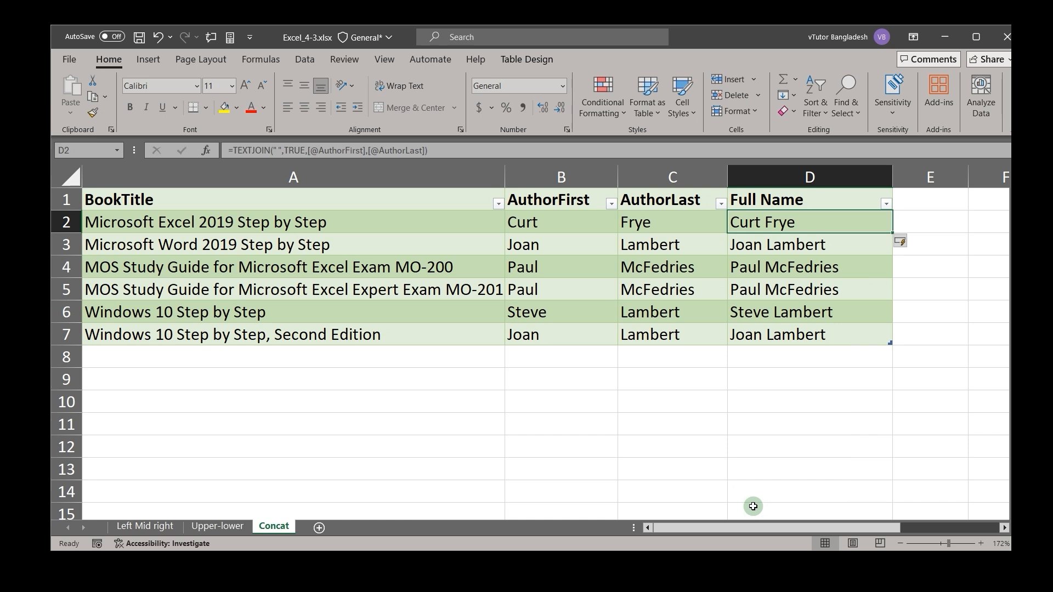
double_click(790, 222)
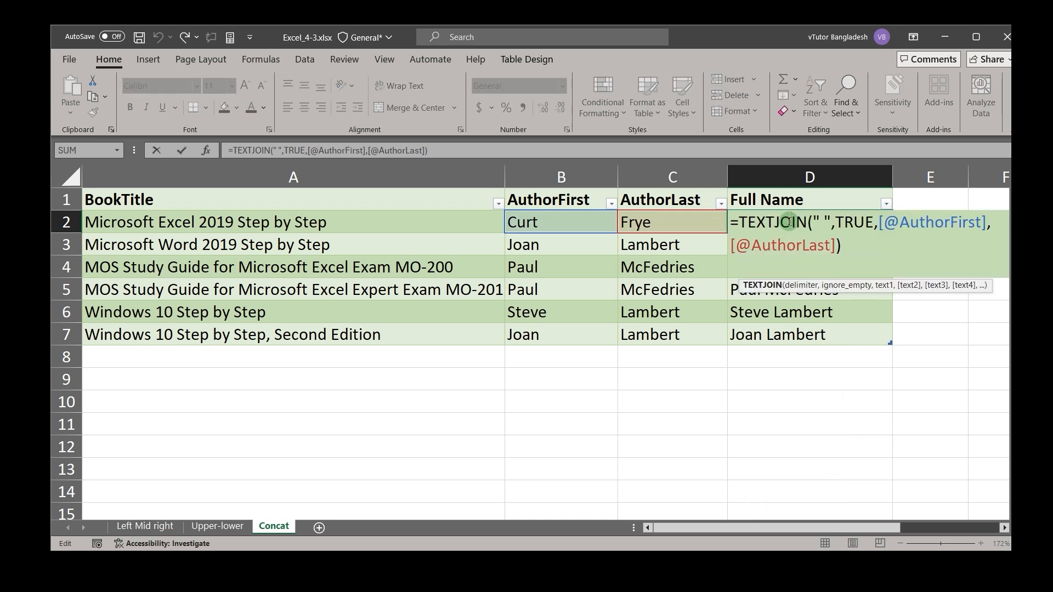
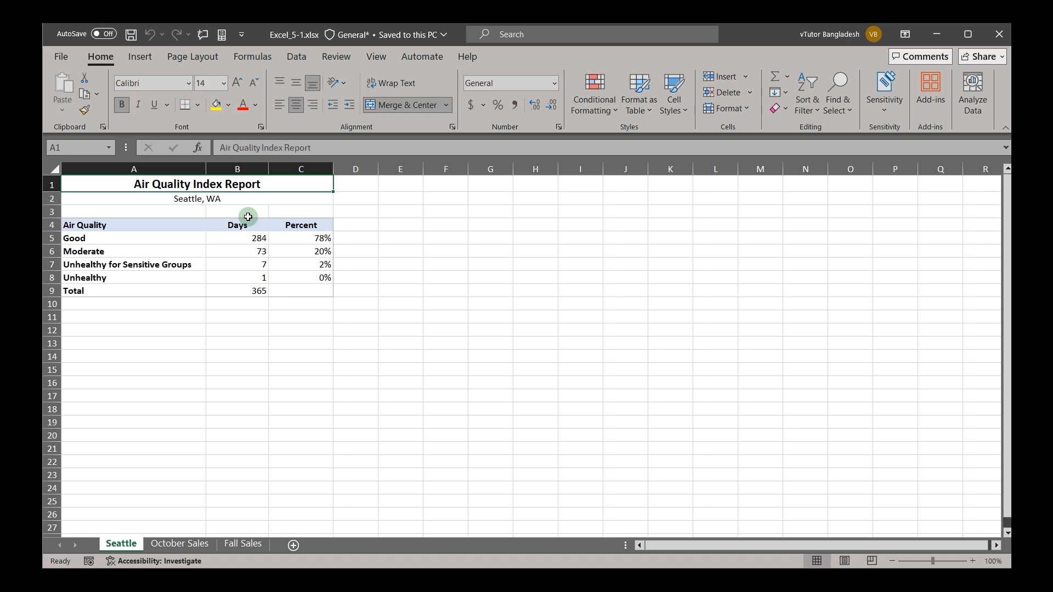
Select A4:C8 on the Seattle sheet and bring up the complete list of chart types for that data.
left_click(115, 224)
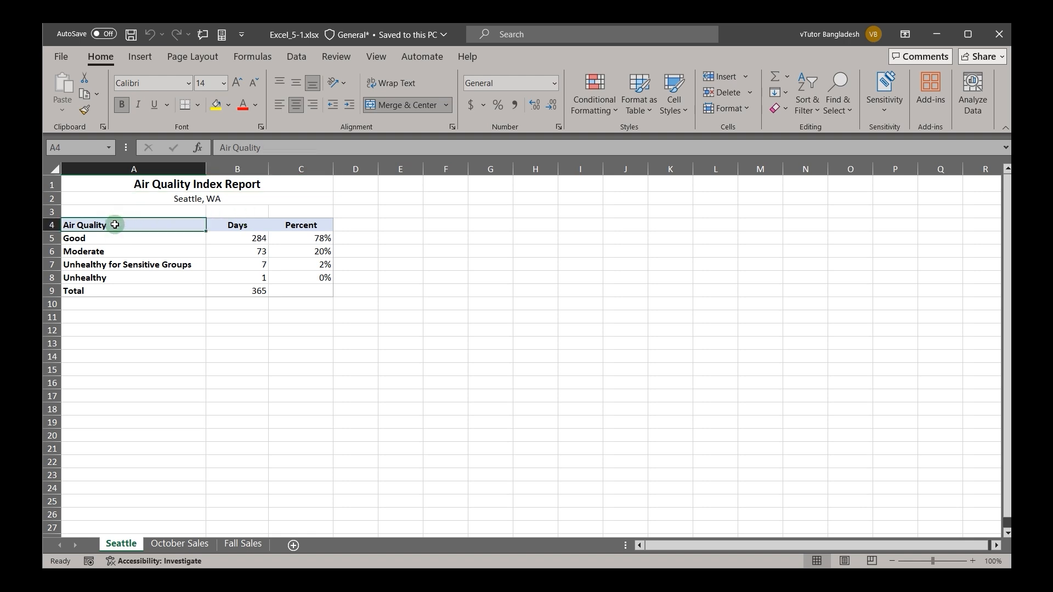
left_click_drag(115, 225, 312, 275)
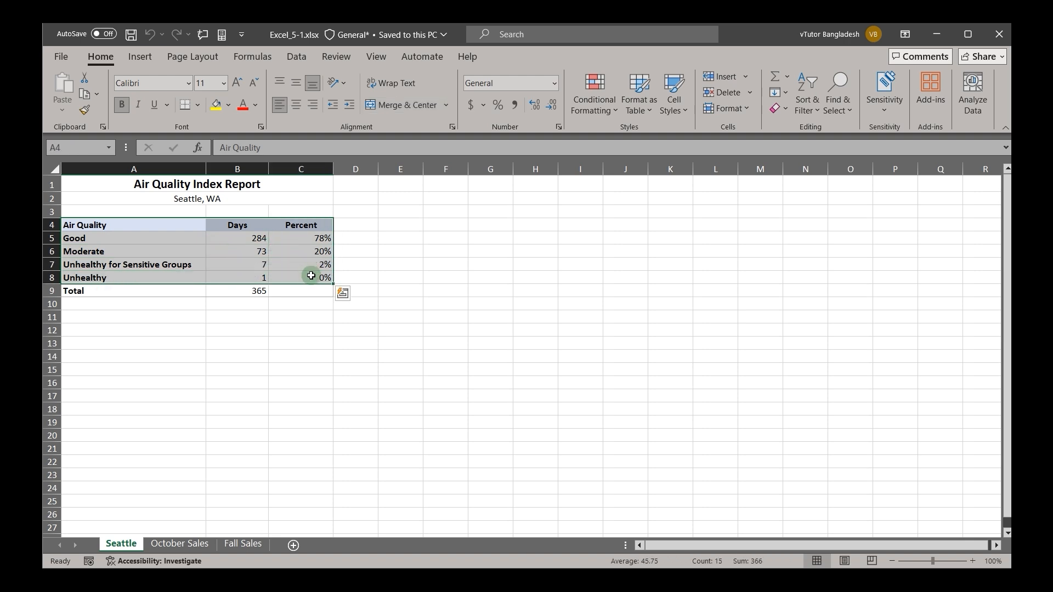
left_click(140, 62)
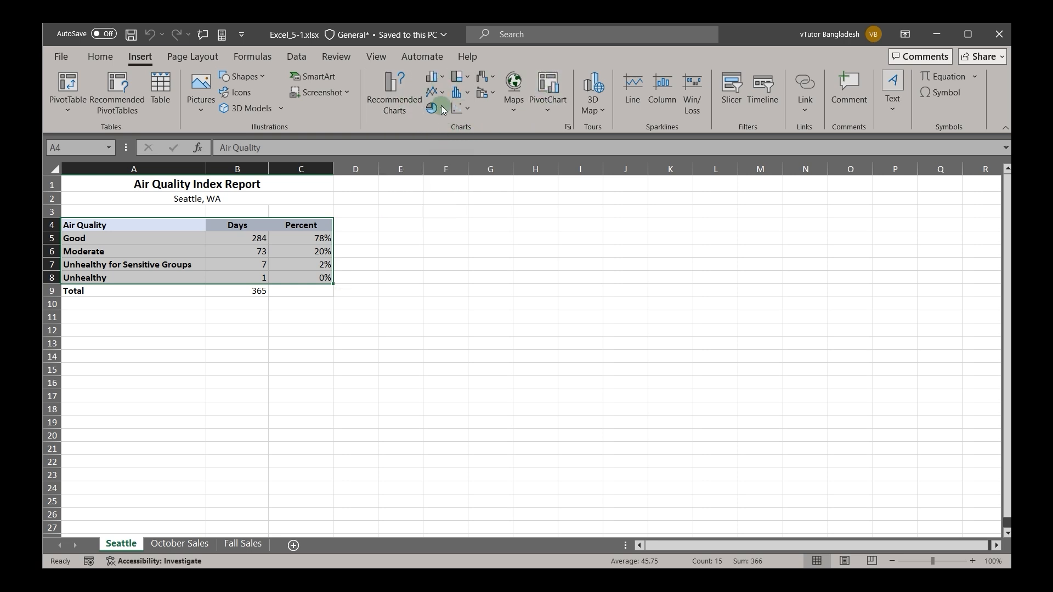
left_click(409, 106)
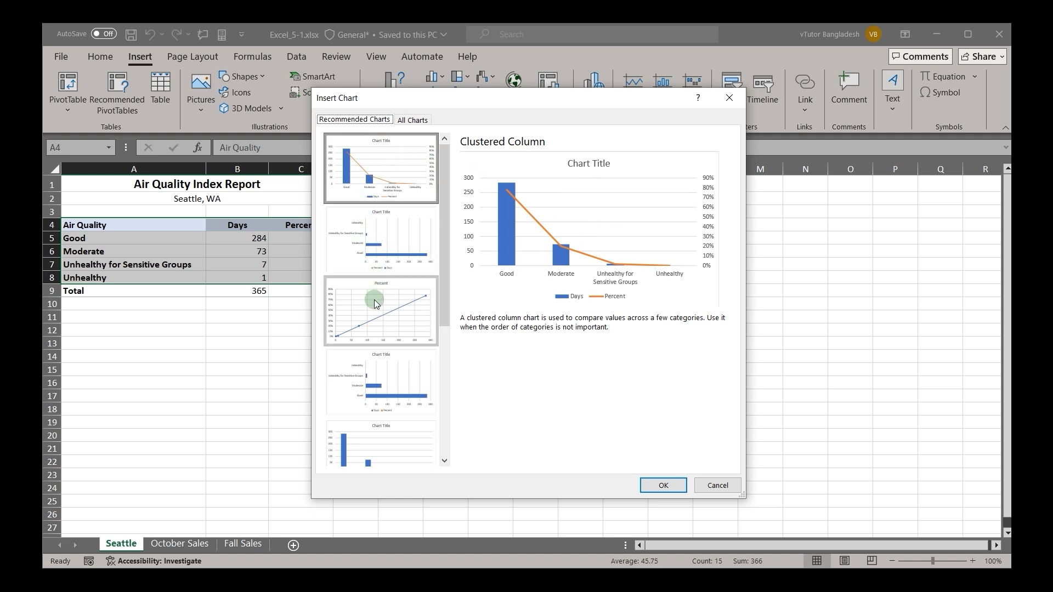
left_click(408, 121)
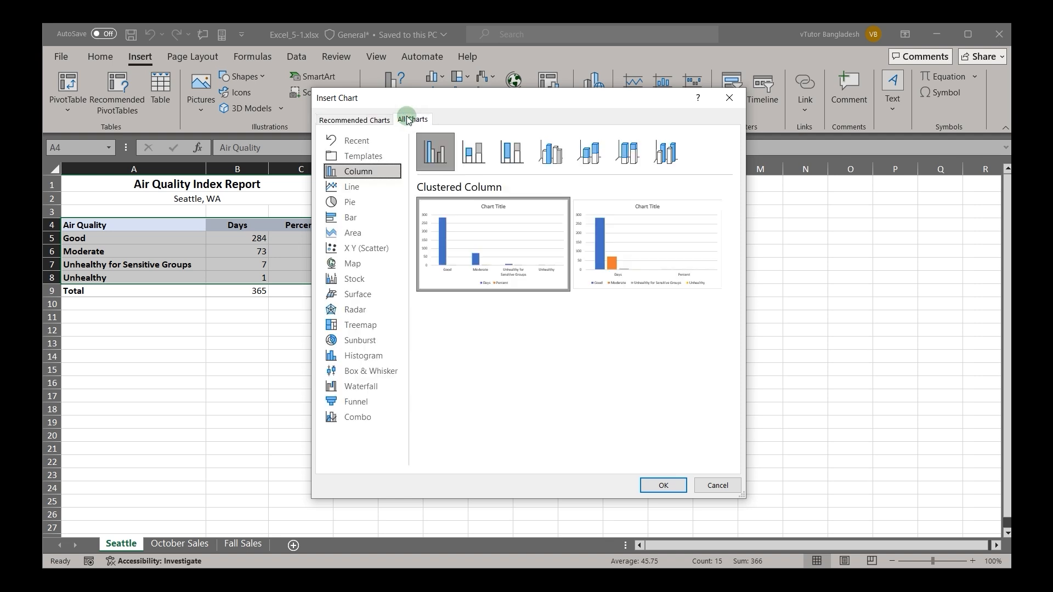
Preview the air quality data in the available chart types, from Line and Pie through Waterfall, Funnel and Combo.
left_click(357, 188)
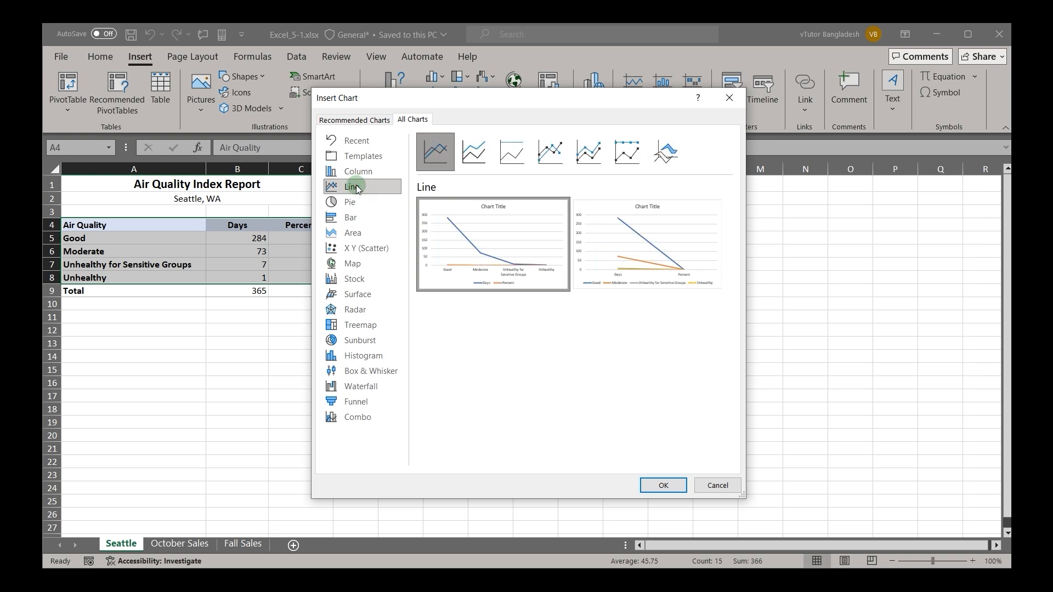
left_click(349, 204)
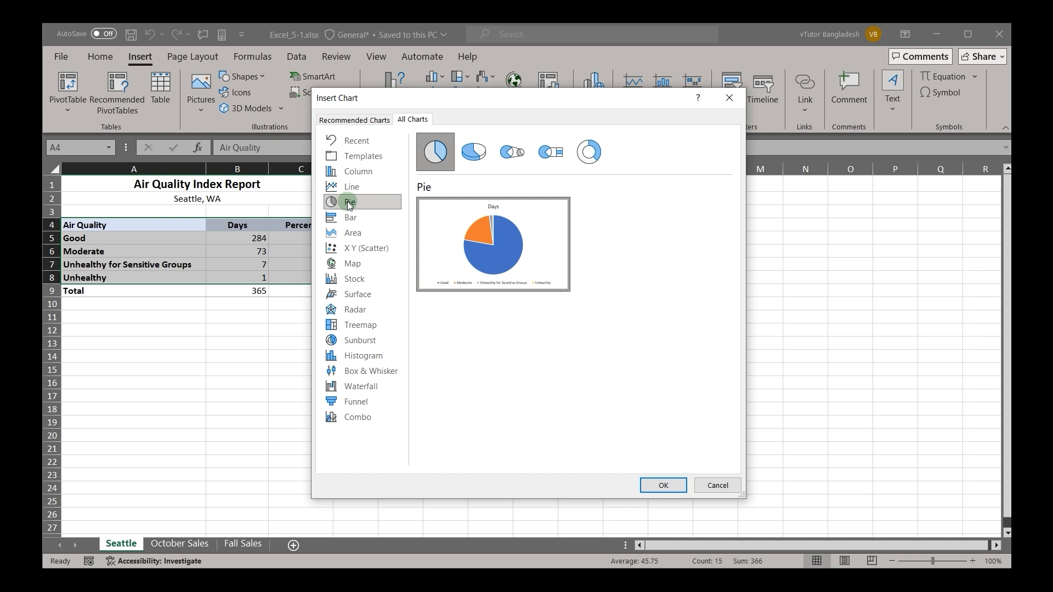
left_click(350, 217)
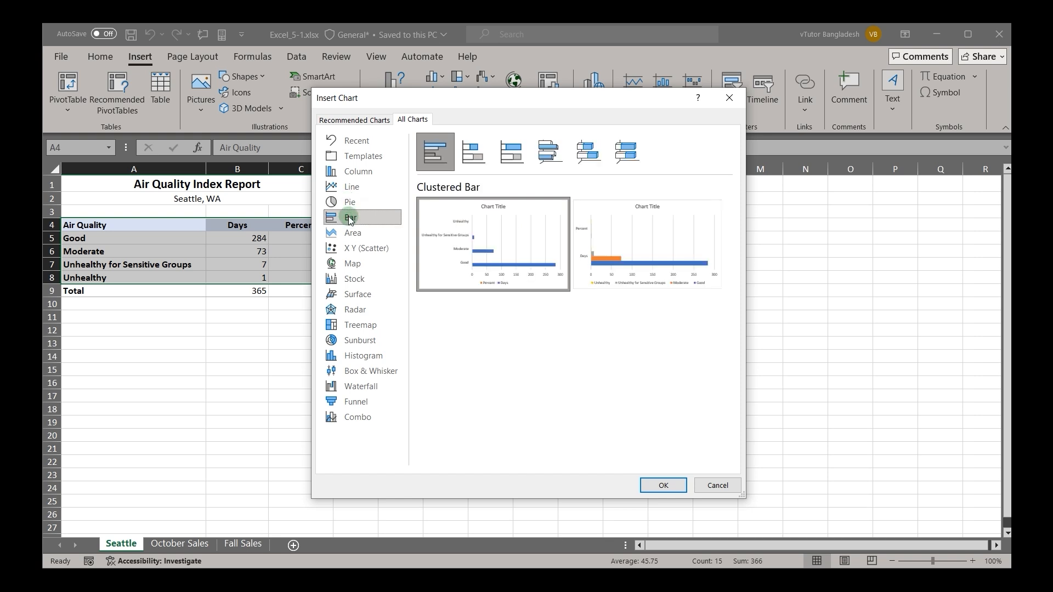
left_click(343, 238)
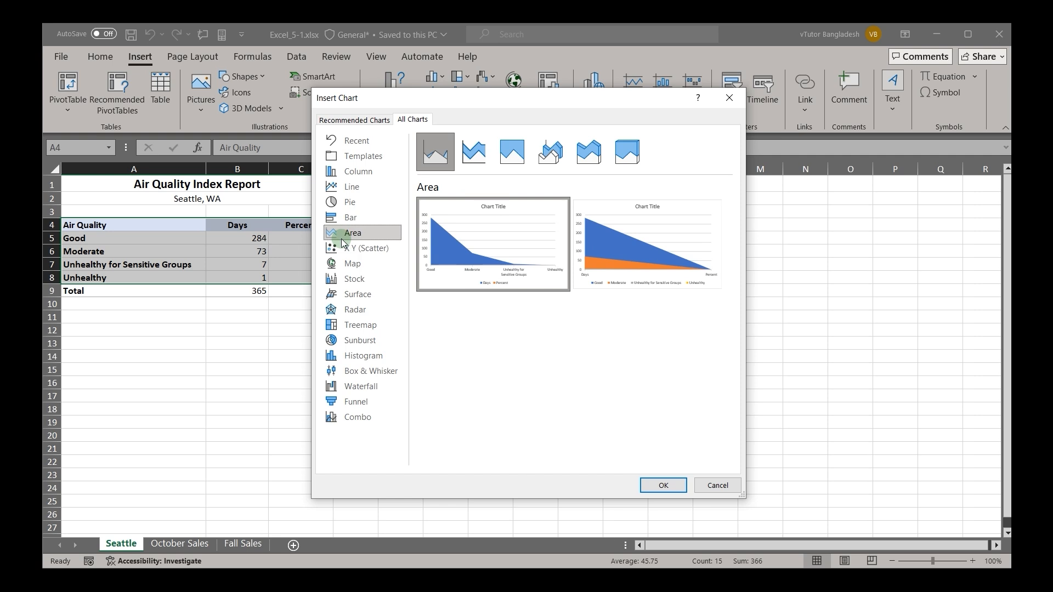
left_click(345, 248)
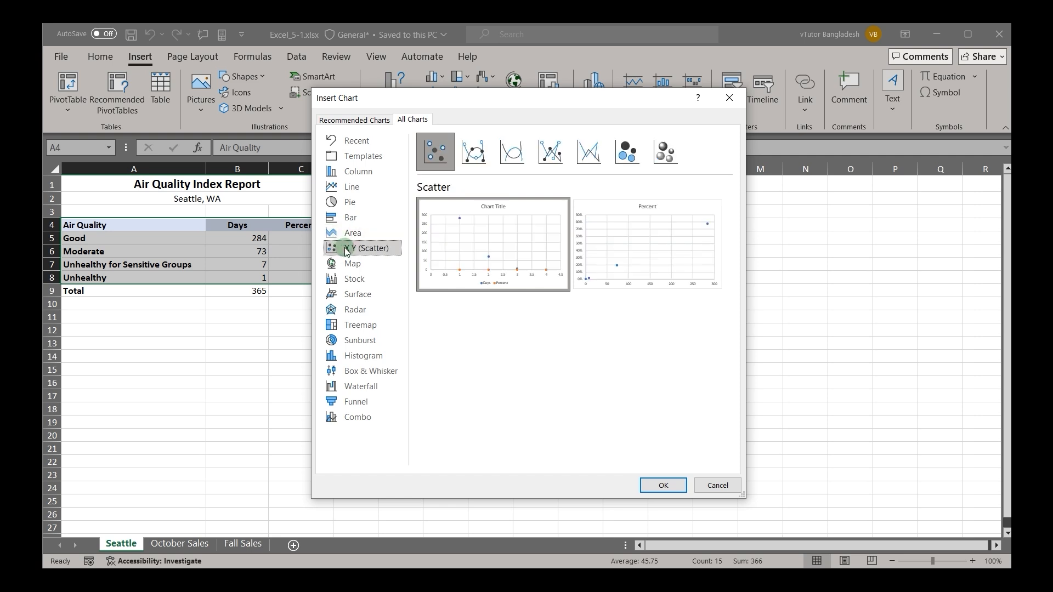
left_click(352, 264)
left_click(354, 280)
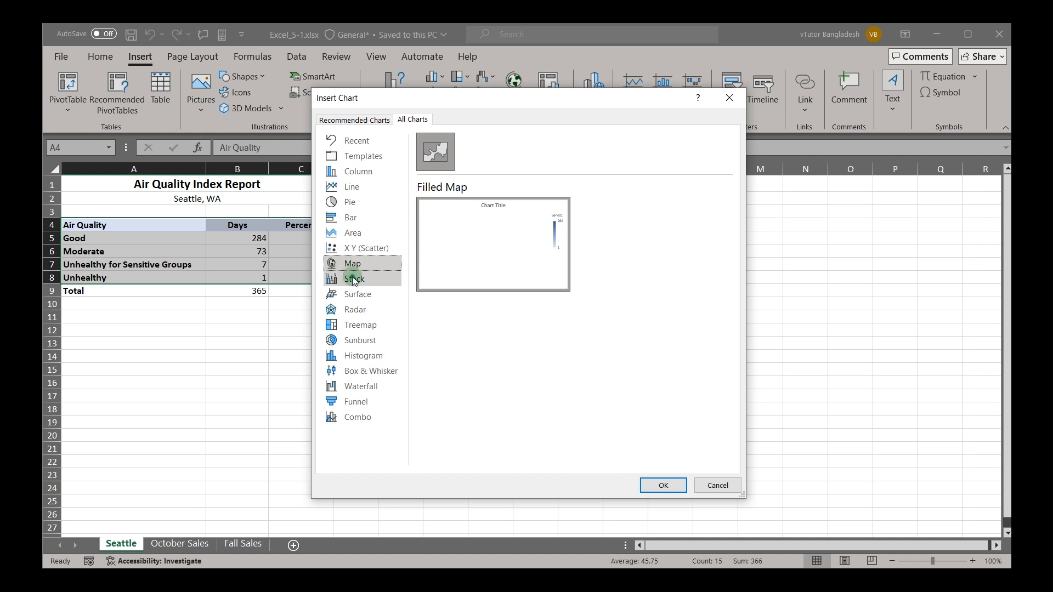
left_click(355, 296)
left_click(358, 311)
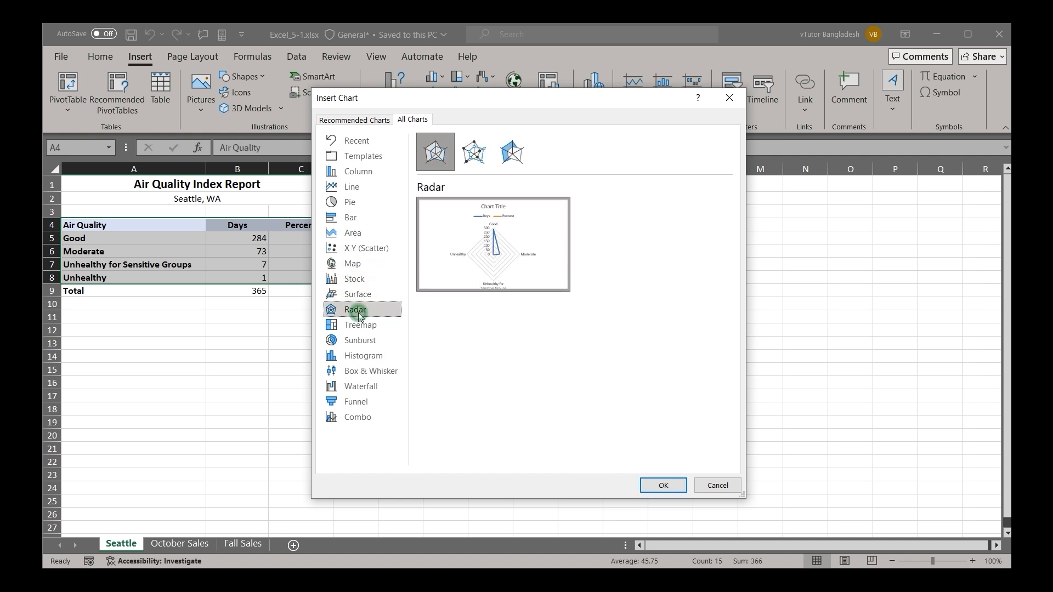
left_click(369, 331)
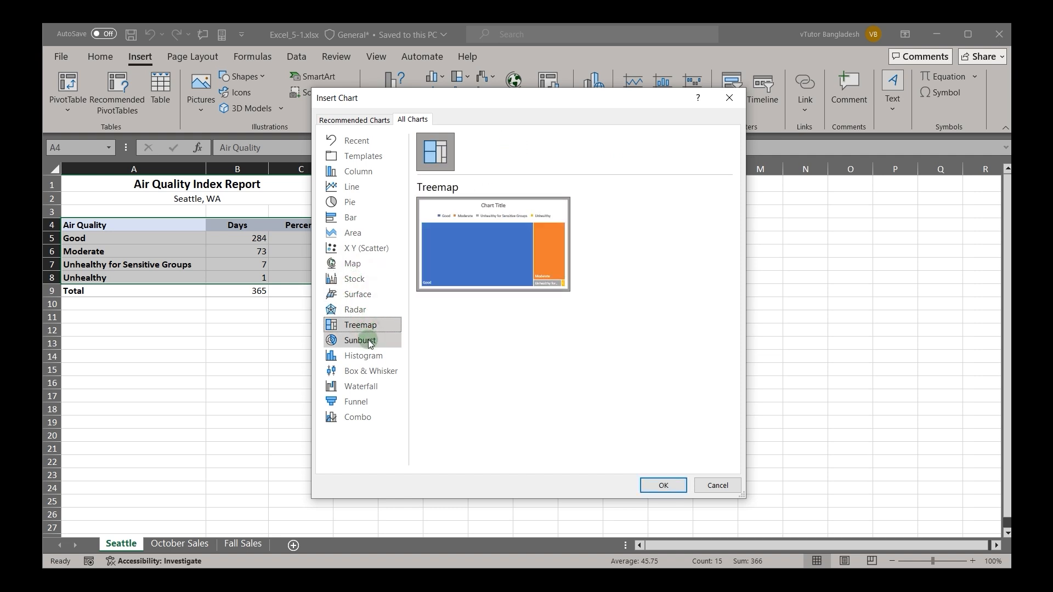
left_click(366, 342)
left_click(365, 361)
left_click(366, 373)
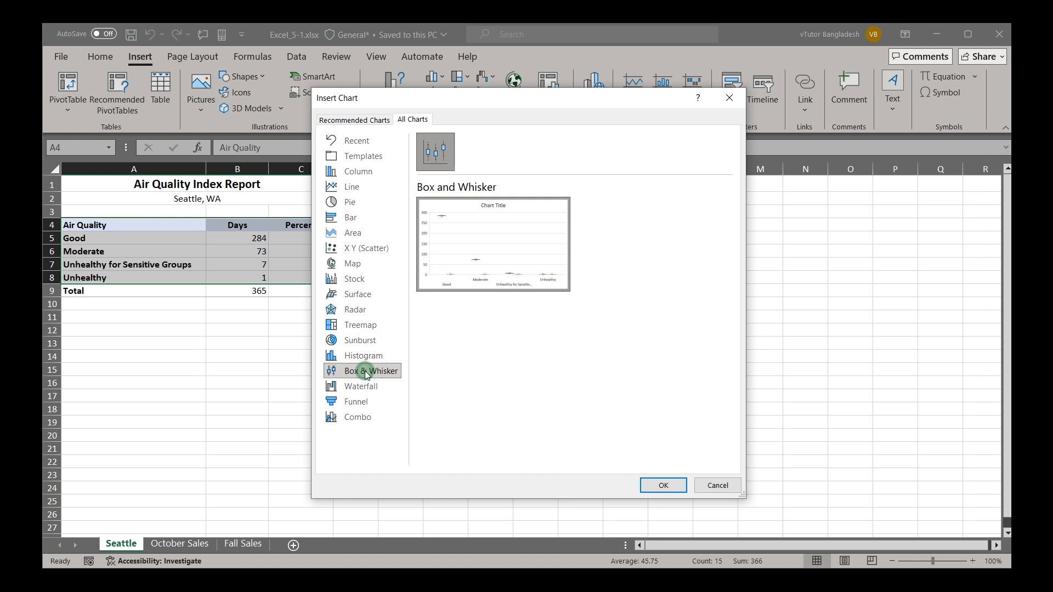
left_click(365, 393)
left_click(364, 403)
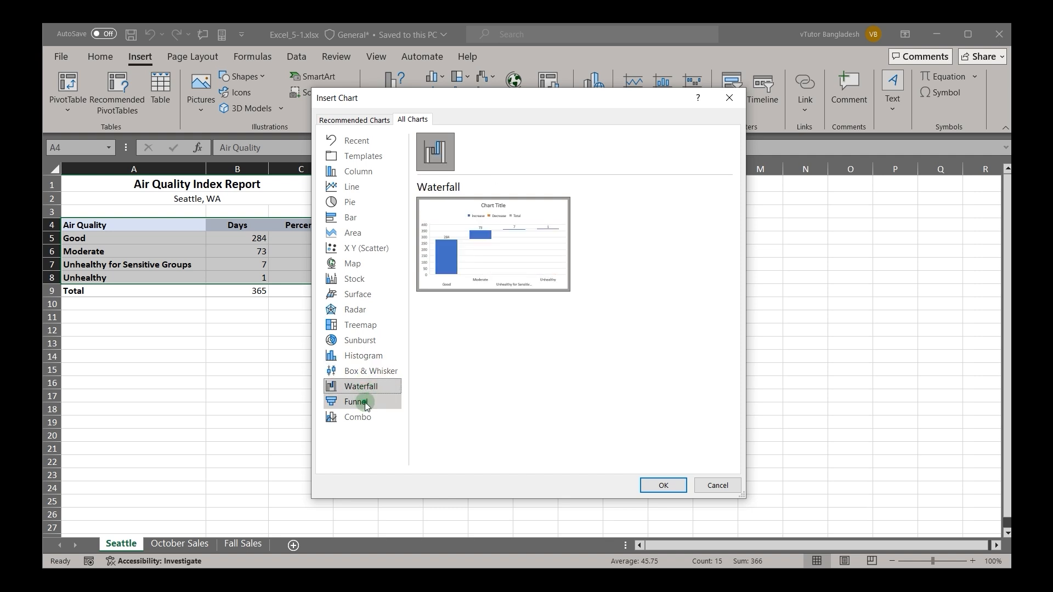
left_click(362, 418)
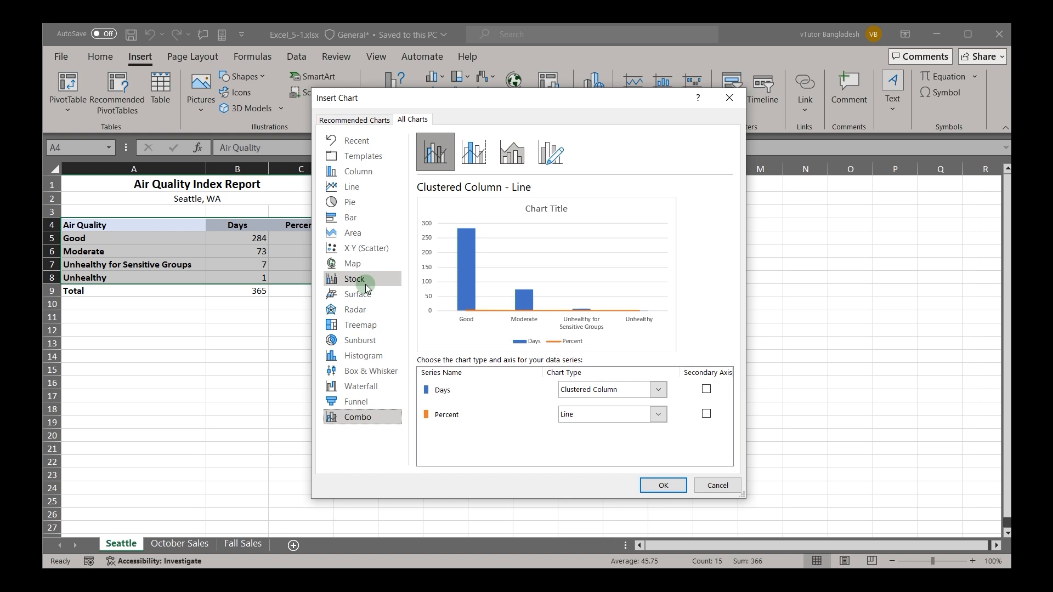
Insert a Clustered Column chart of the Days and Percent data by air quality category on the Seattle sheet.
left_click(376, 174)
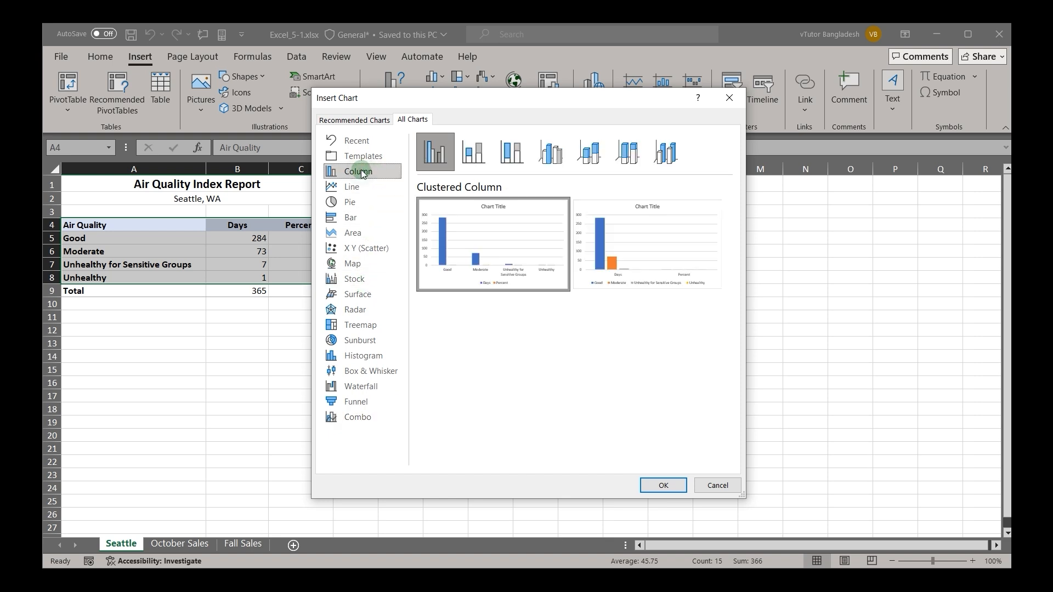
left_click(353, 187)
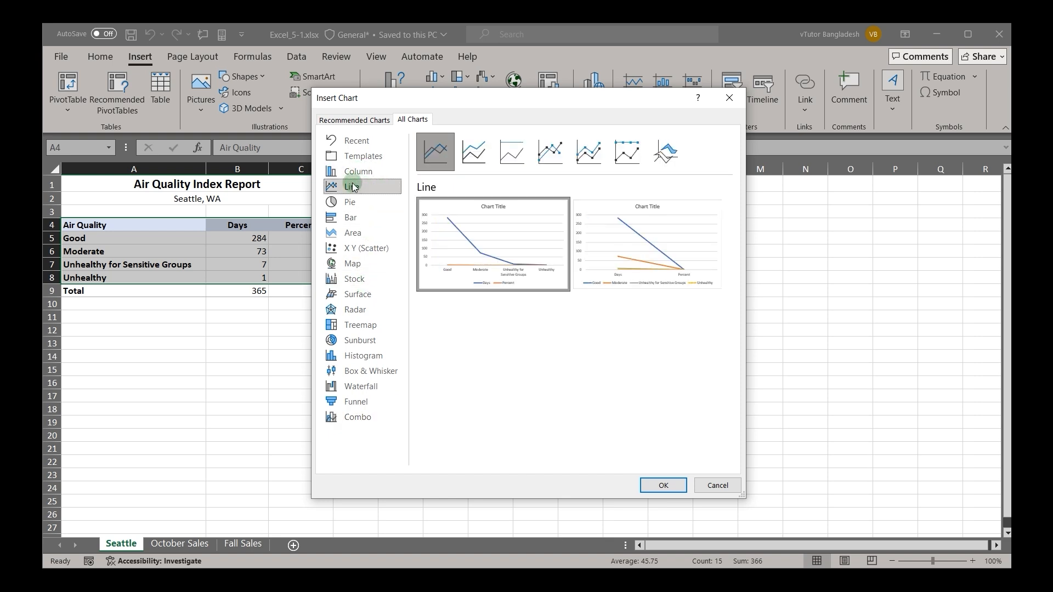
left_click(350, 219)
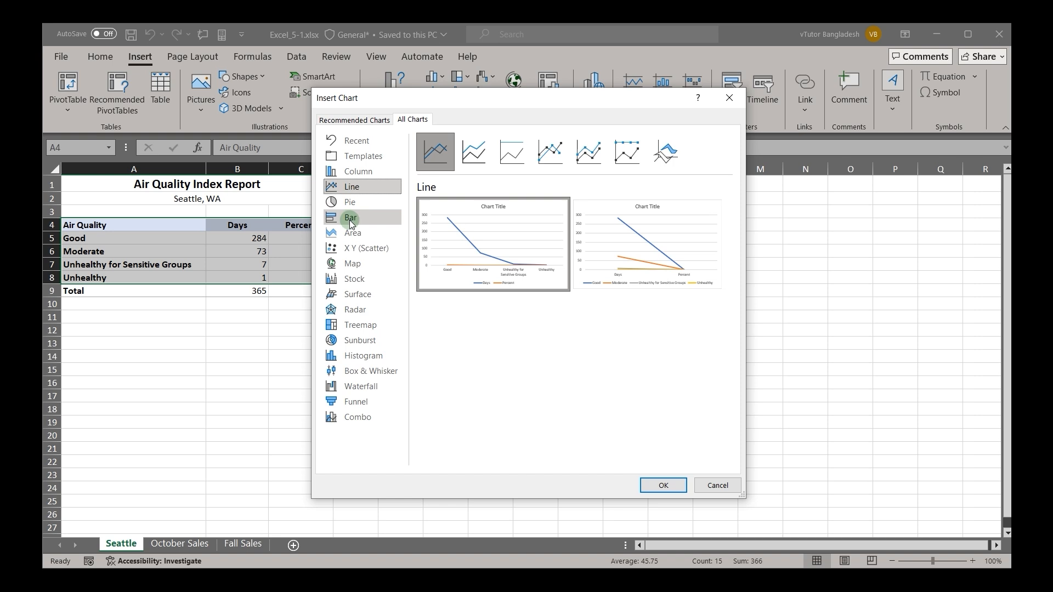
left_click(368, 175)
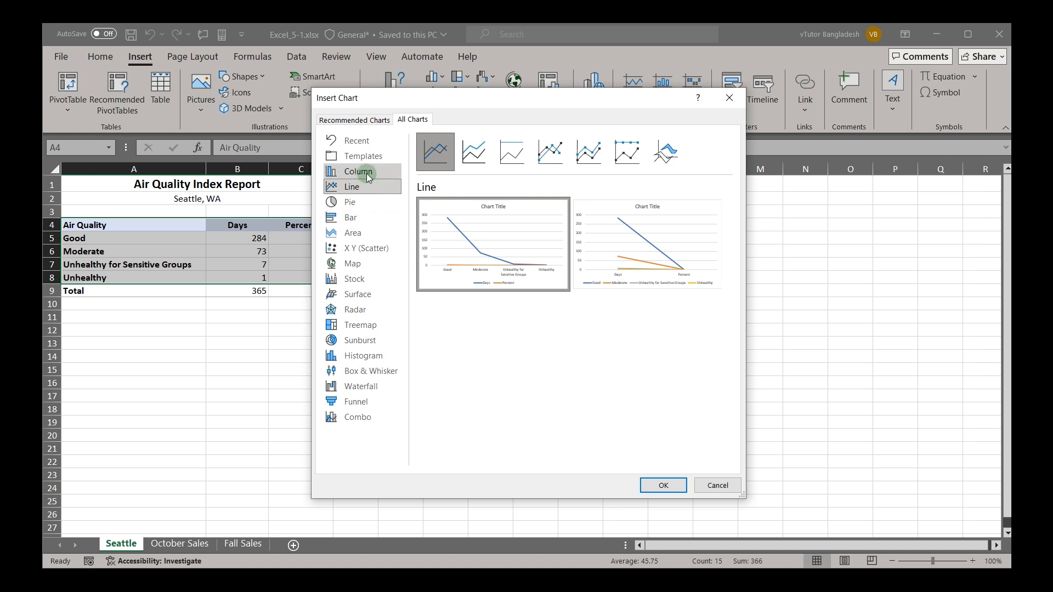
left_click(358, 171)
left_click(359, 173)
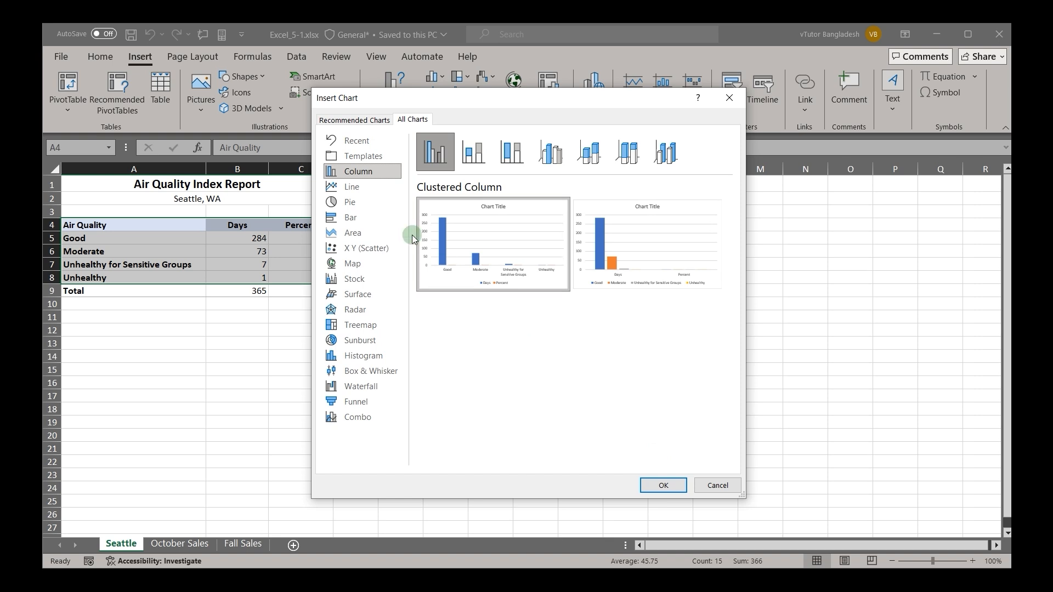
left_click(663, 484)
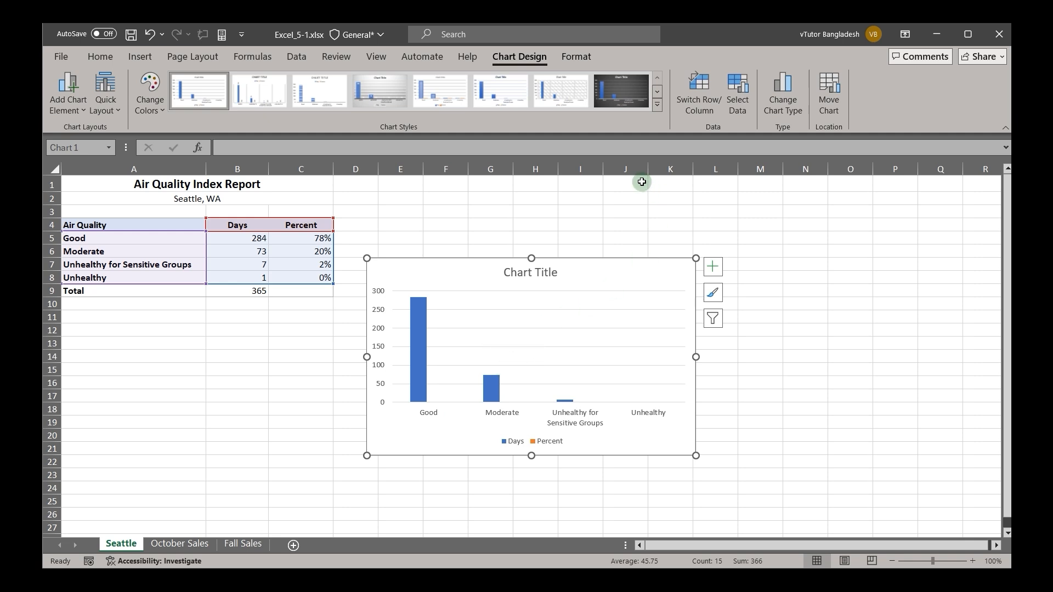
Exclude the Days series from the Seattle chart's data source so that only Percent is plotted.
left_click(737, 92)
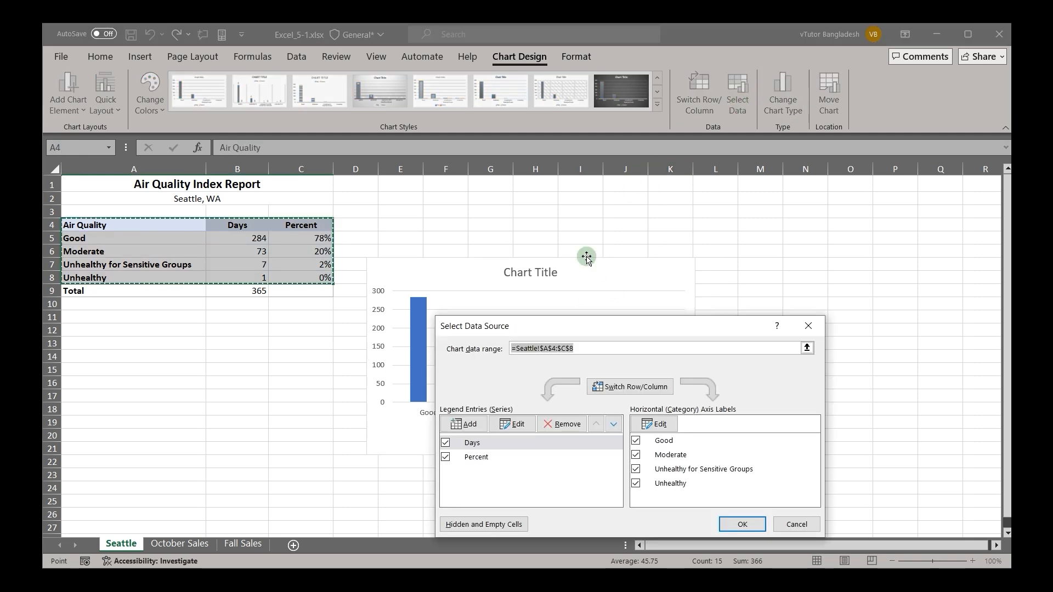
left_click_drag(513, 335, 596, 136)
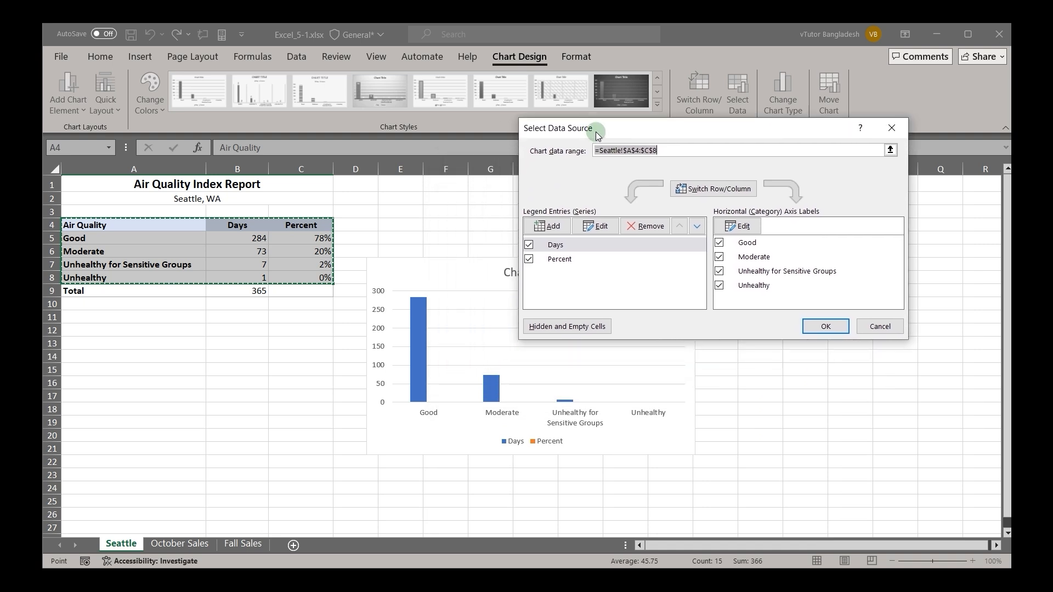
left_click(530, 245)
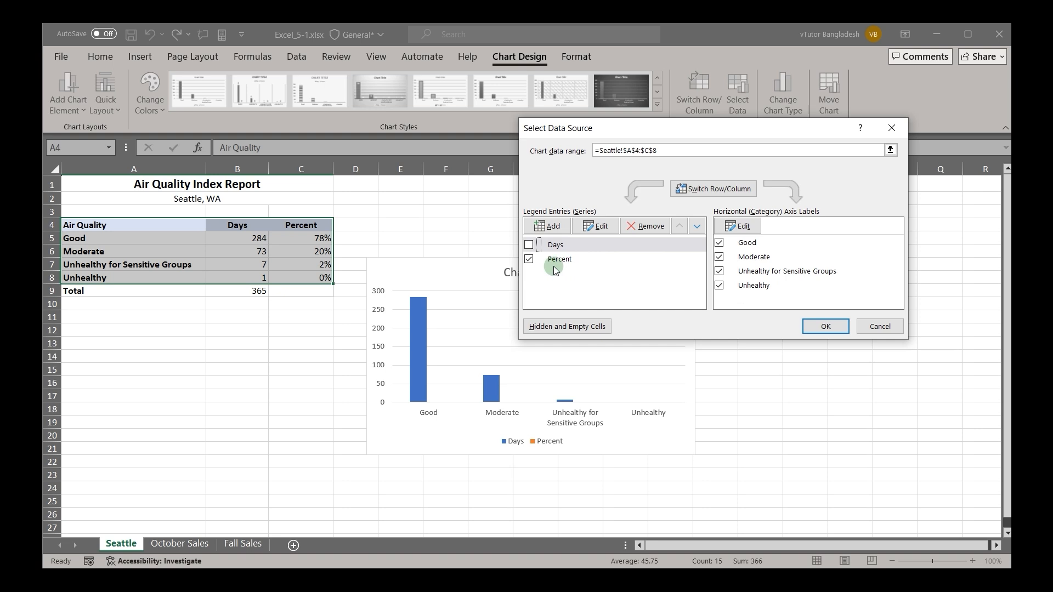
left_click(821, 328)
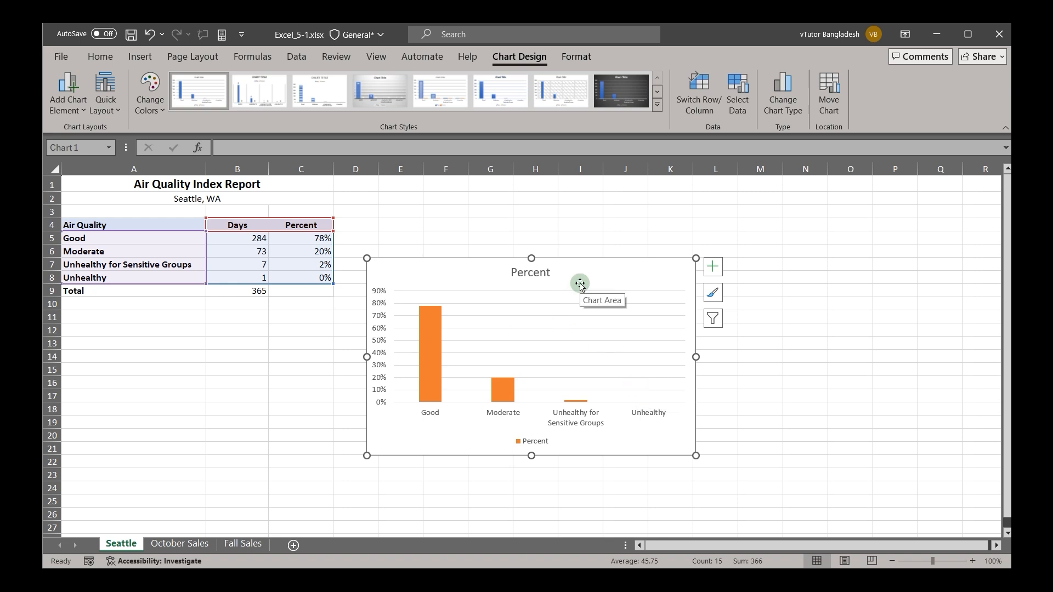
Move the Percent chart up beside the air quality table and enlarge it to span about columns D to K, rows 1 to 17.
left_click_drag(443, 273, 422, 202)
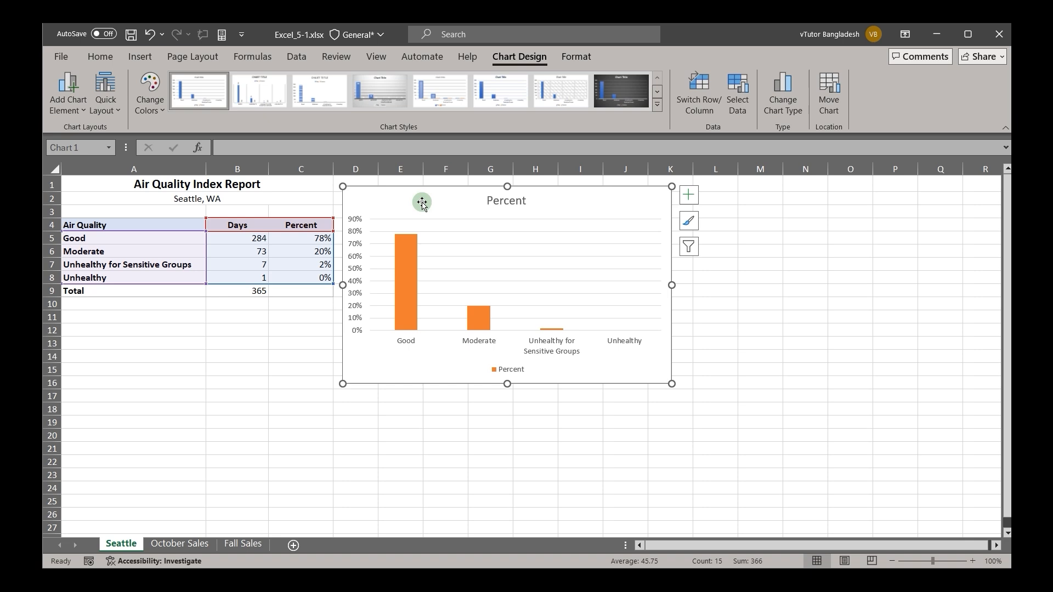
left_click_drag(671, 384, 704, 408)
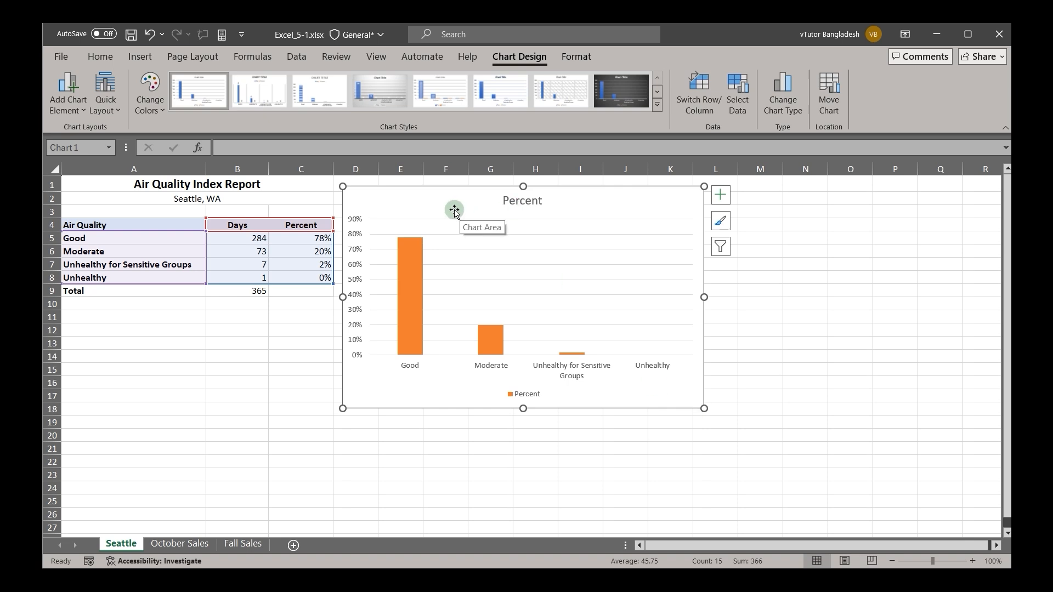
Insert a Clustered Bar chart of the Category and Sales data in A1:B19 on the October Sales sheet.
left_click(172, 544)
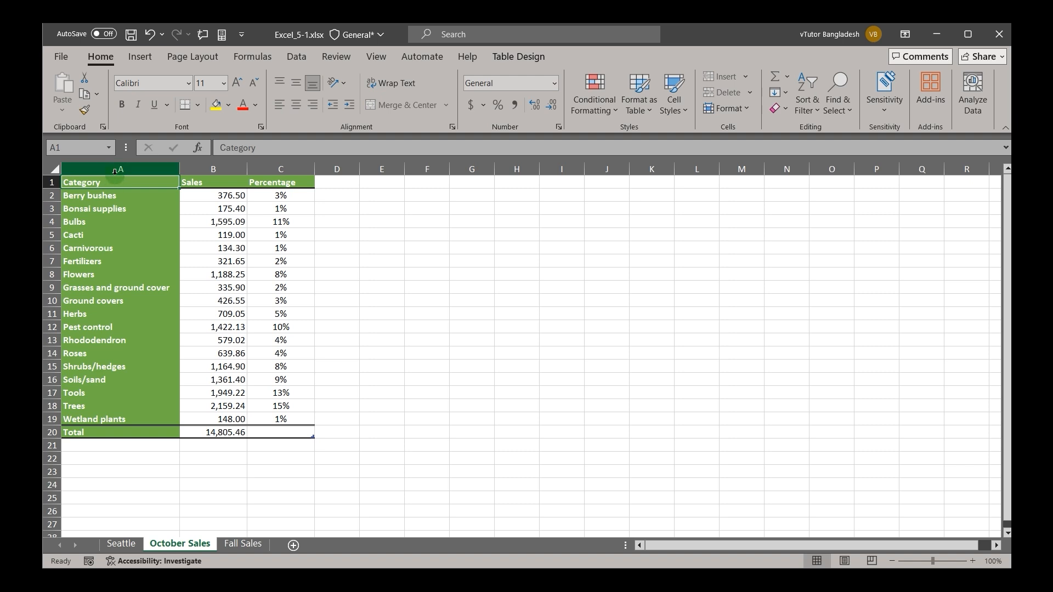
left_click_drag(105, 181, 225, 419)
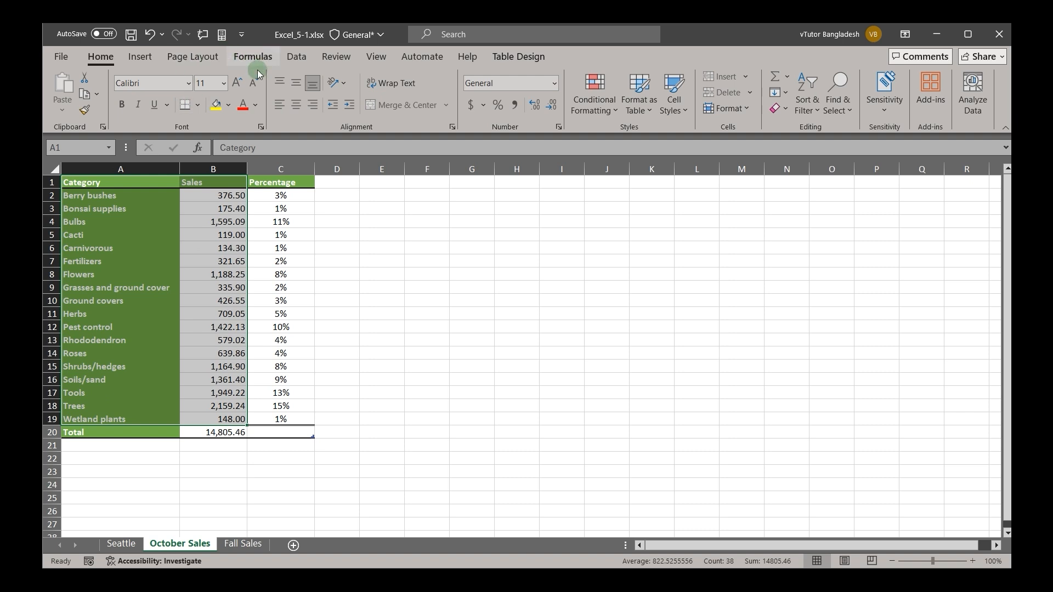
left_click(142, 59)
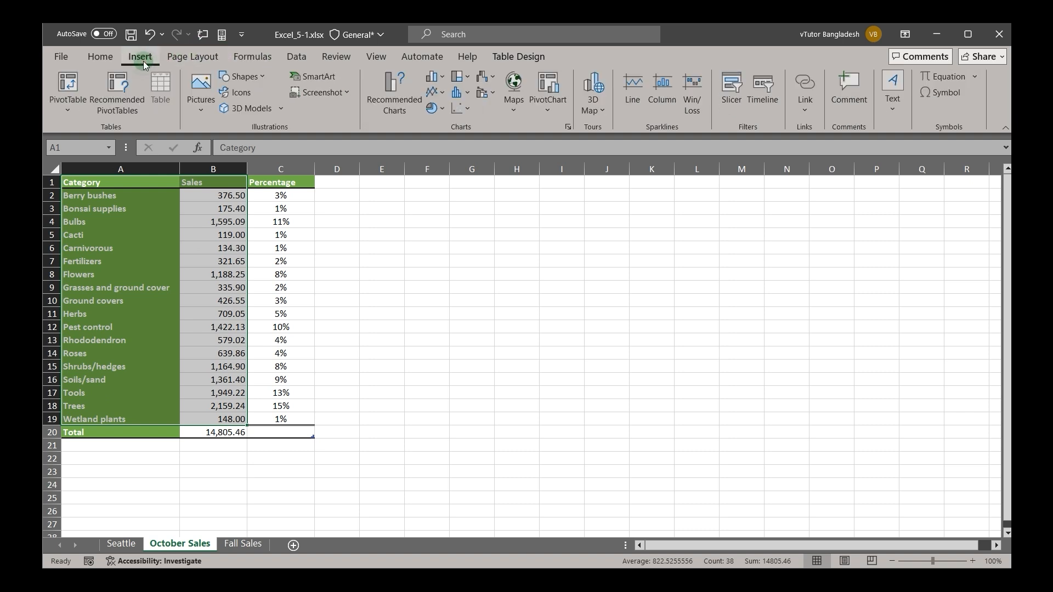
left_click(383, 108)
left_click(397, 114)
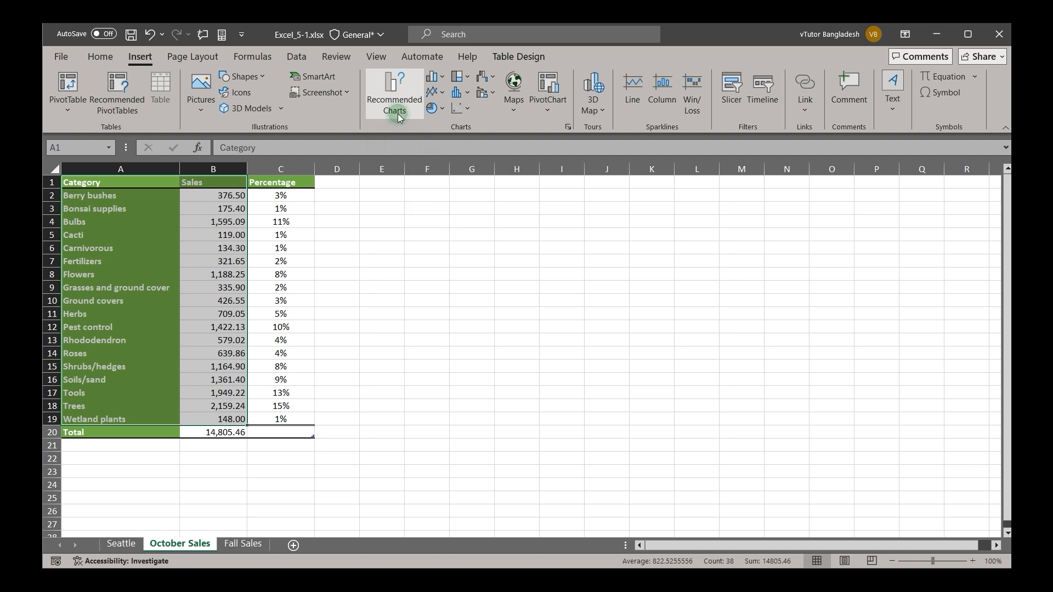
left_click(407, 121)
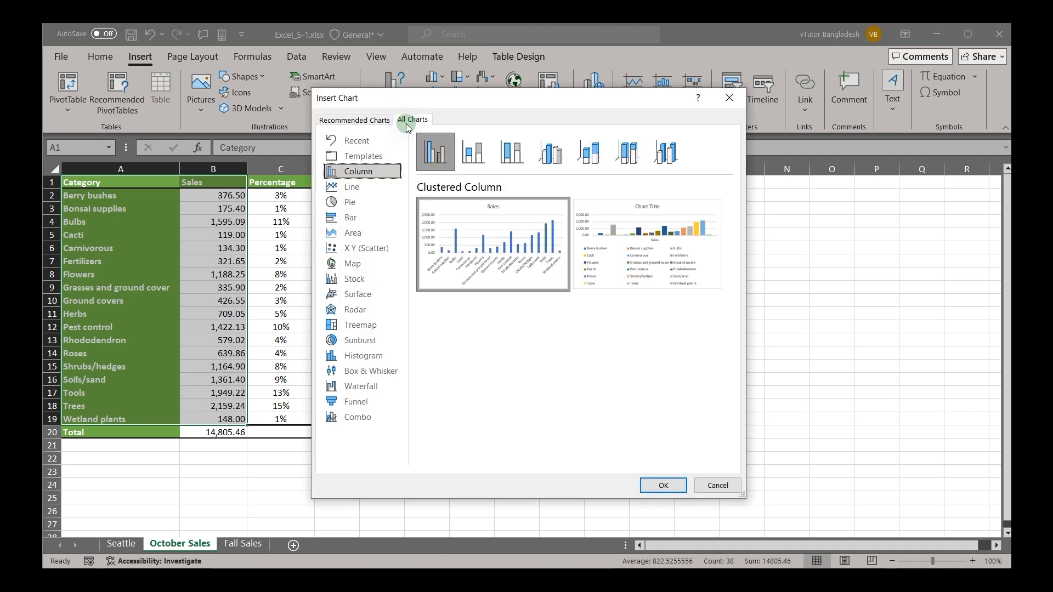
left_click(359, 217)
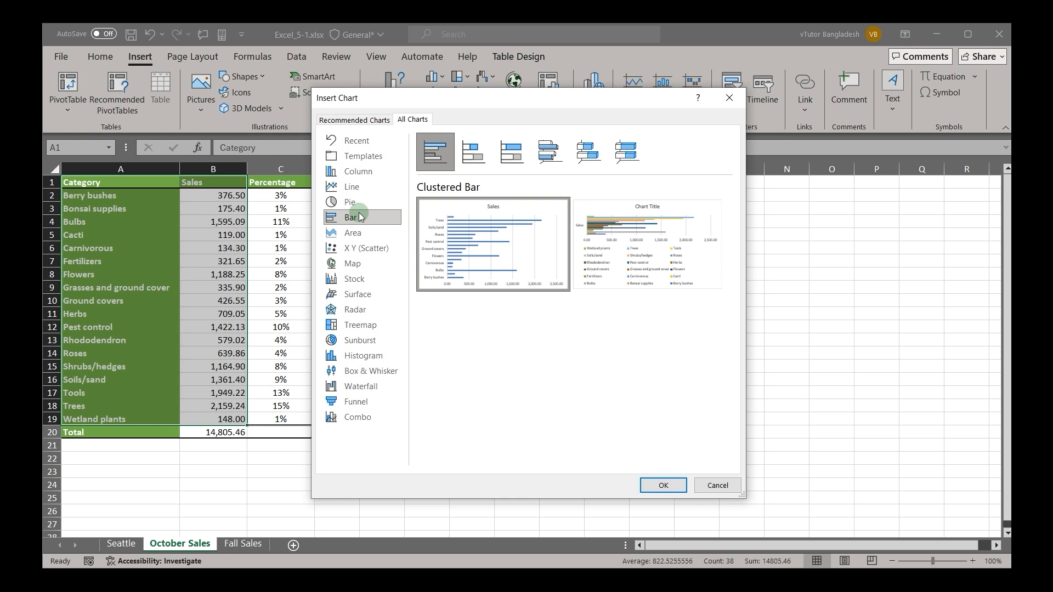
left_click(467, 137)
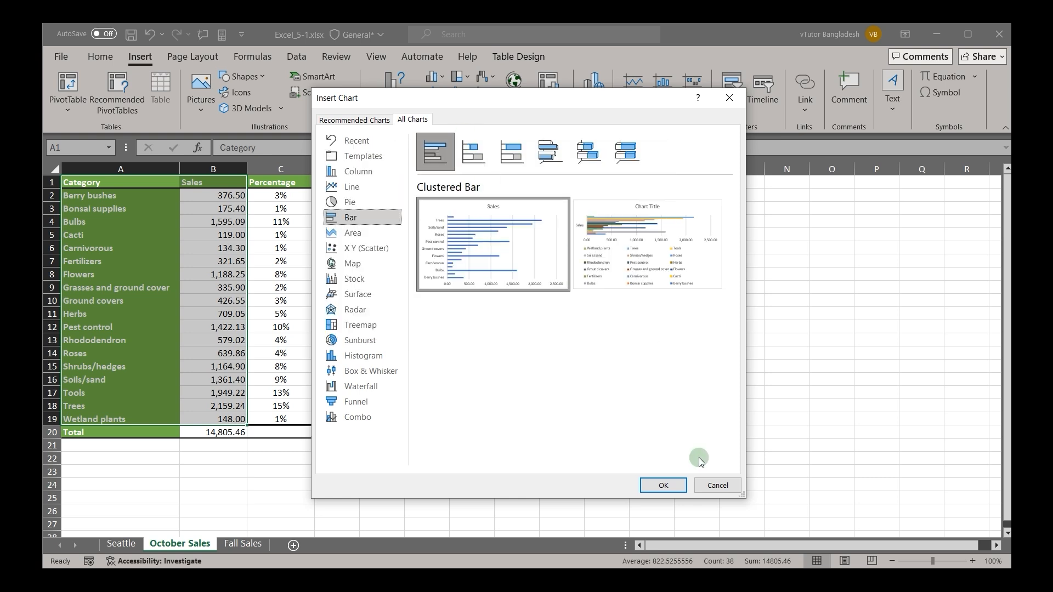
left_click(673, 484)
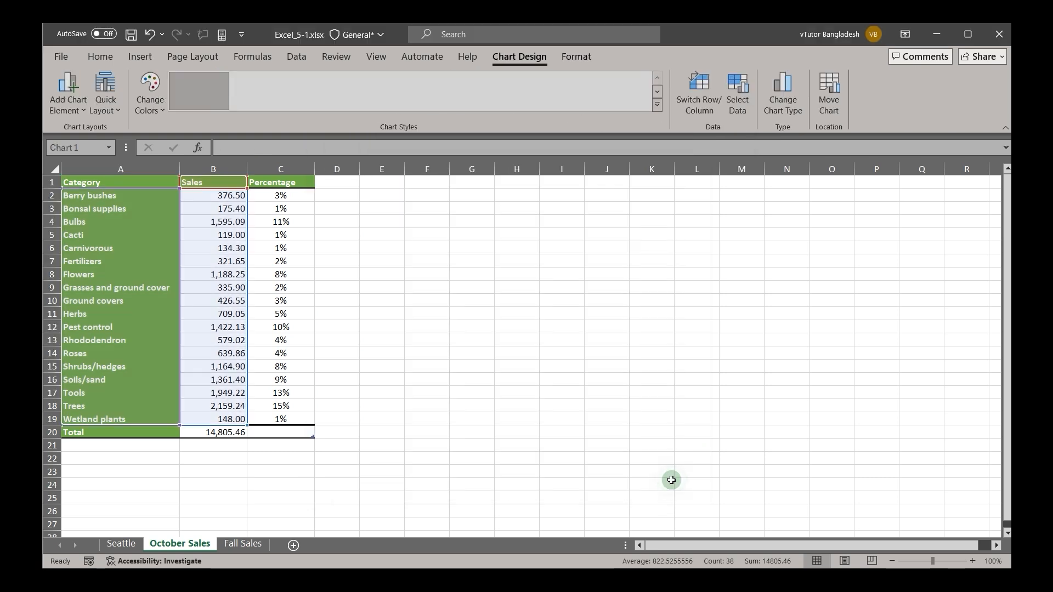
Move the October Sales bar chart up beside the table and enlarge it to span about columns D to N, rows 1 to 20.
left_click_drag(406, 279, 398, 211)
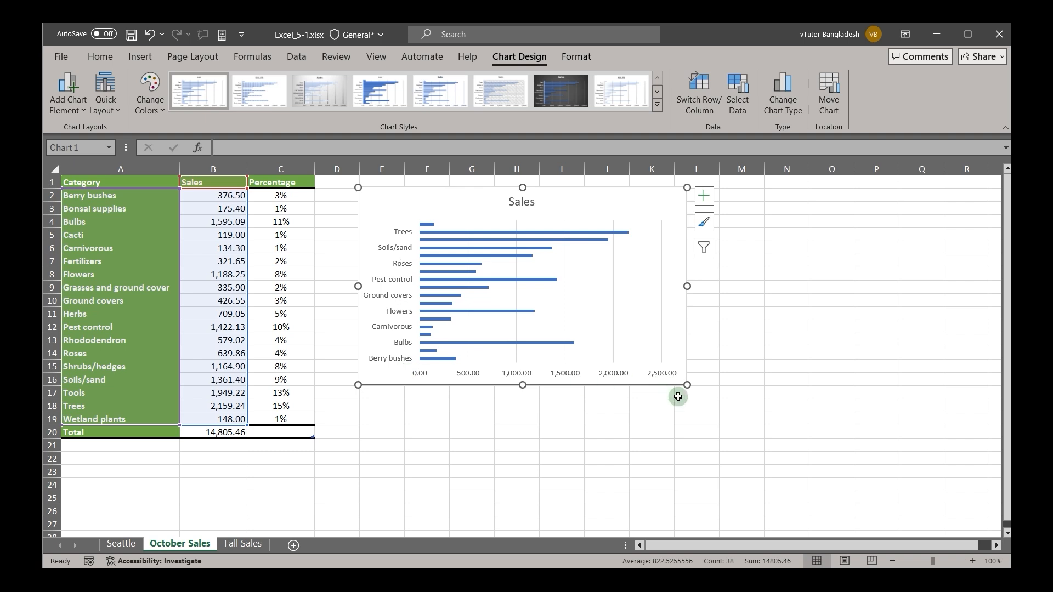
left_click_drag(686, 386, 796, 442)
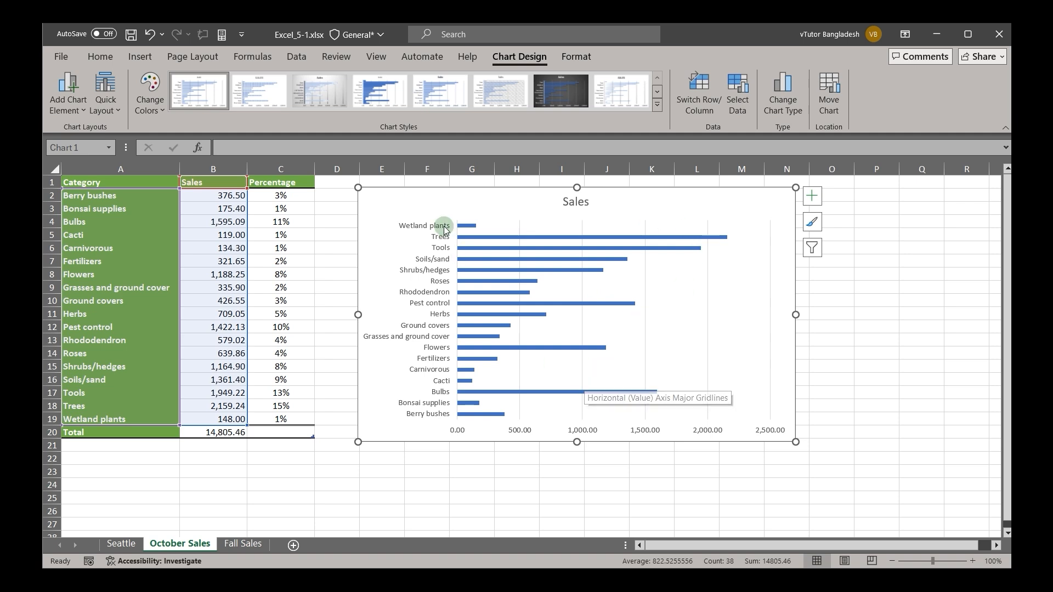
Delete the bar chart from the October Sales sheet.
left_click(891, 261)
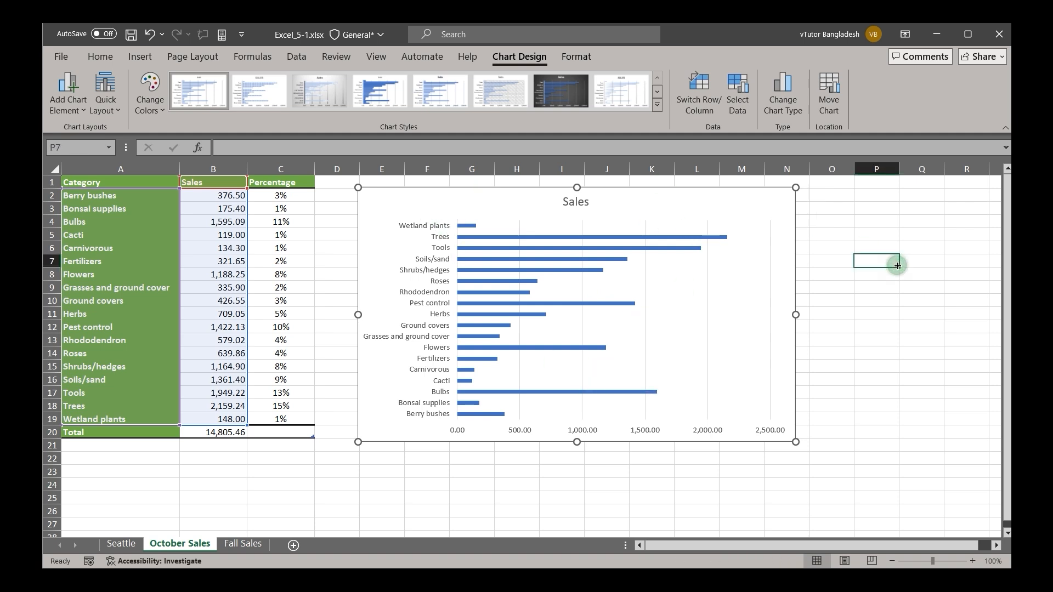
left_click(504, 203)
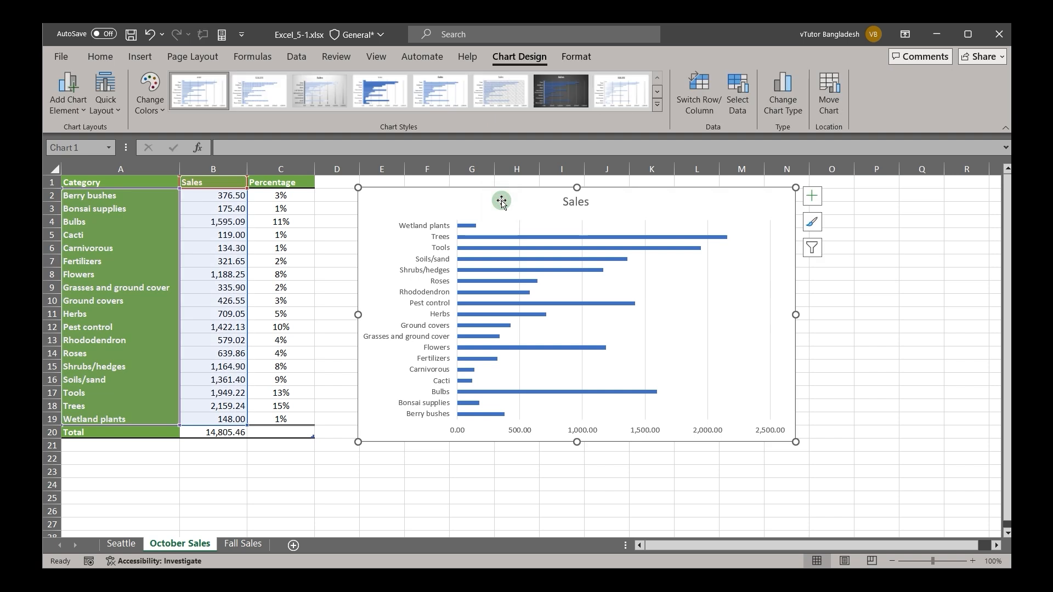
key("Delete")
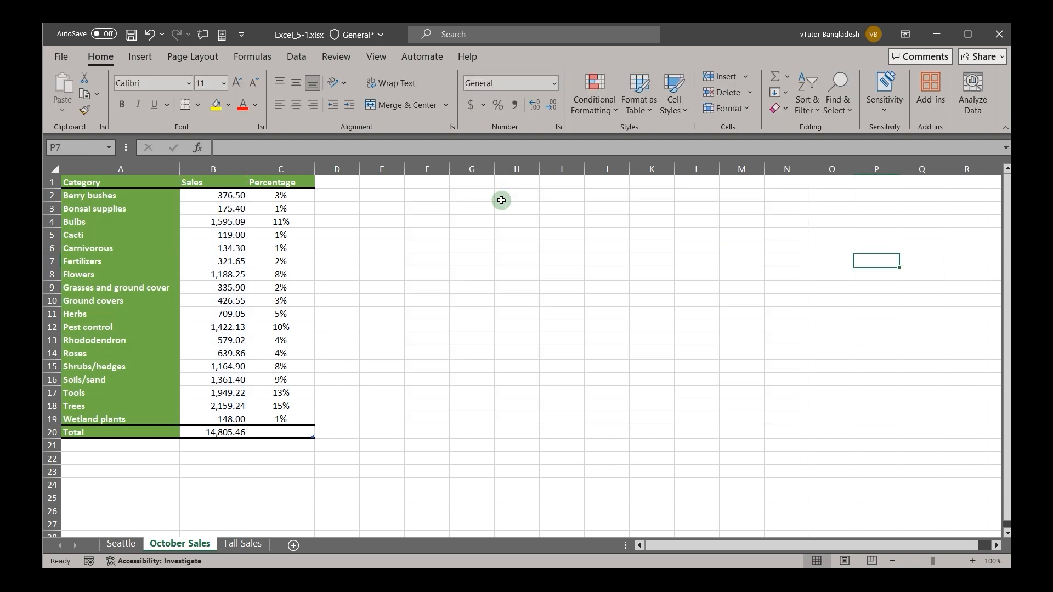
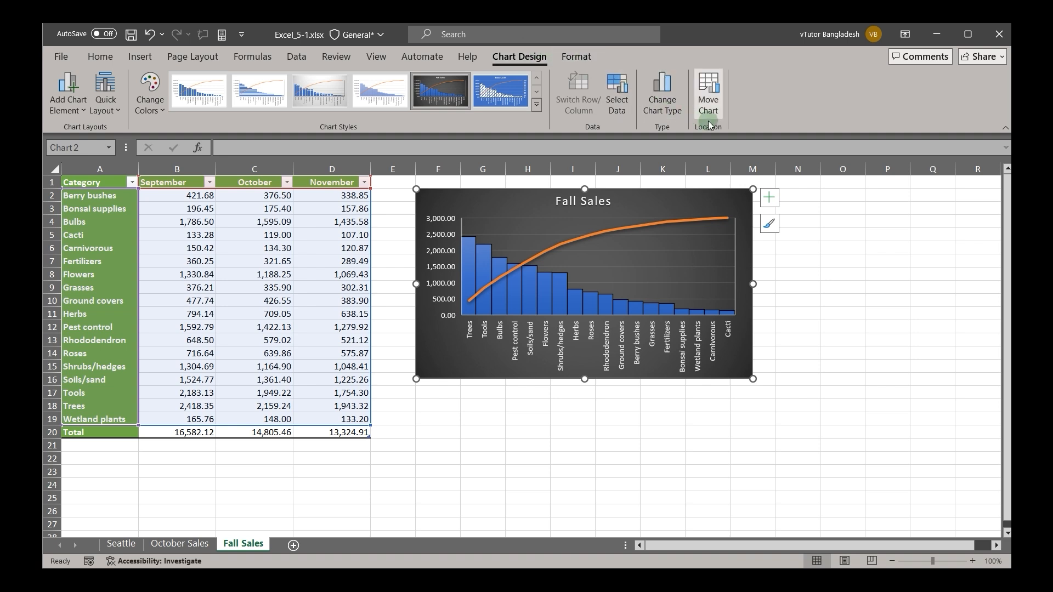
Move the Fall Sales Pareto chart to a new sheet named Fall Sales Chart.
left_click(713, 102)
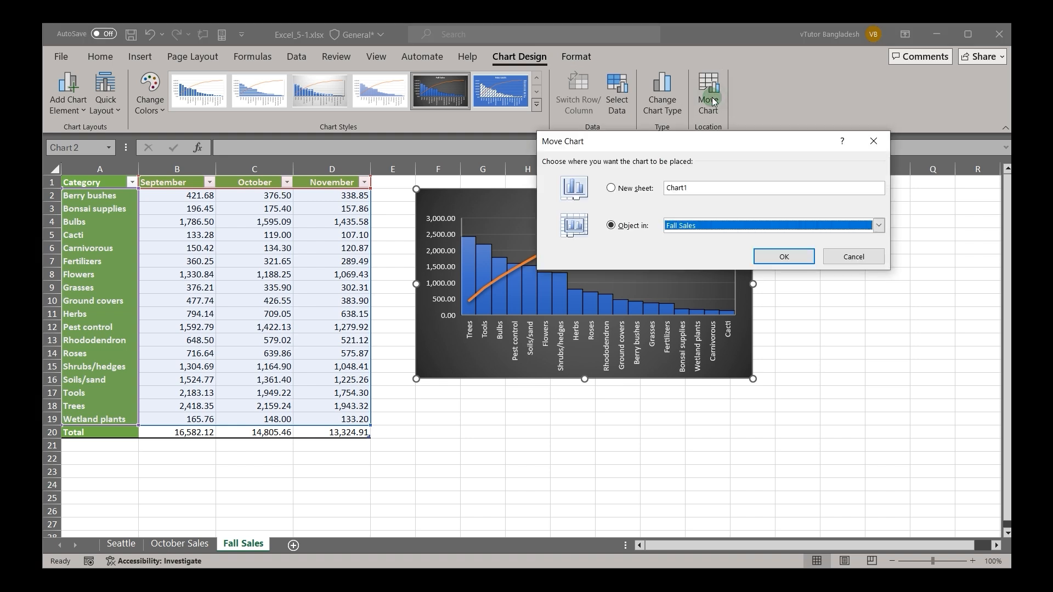
left_click(619, 231)
left_click(622, 190)
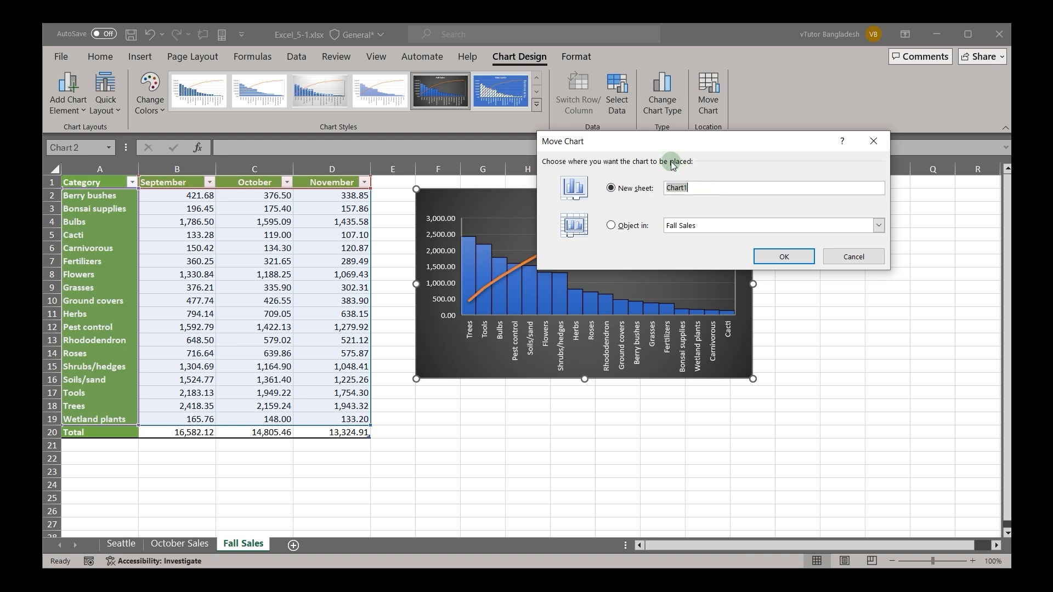
left_click_drag(655, 141, 646, 275)
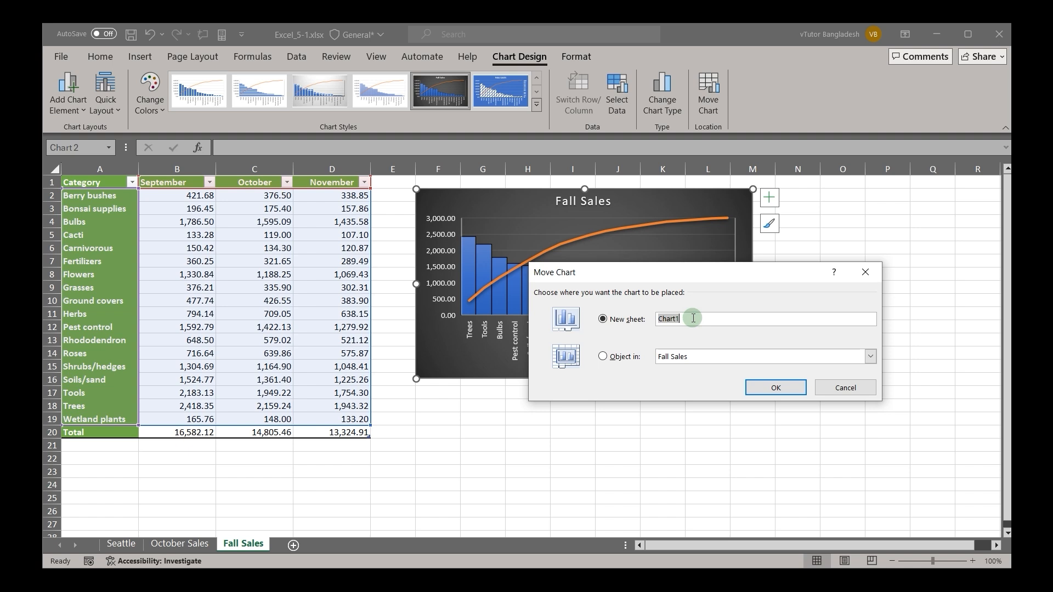
type("Fall Sales")
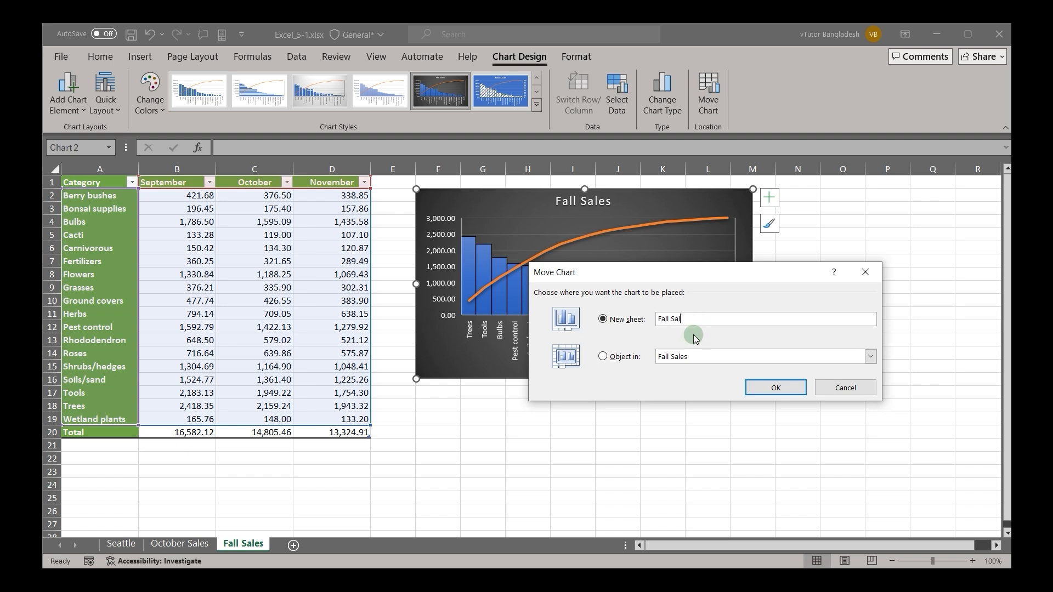
type(" Chart")
left_click(761, 390)
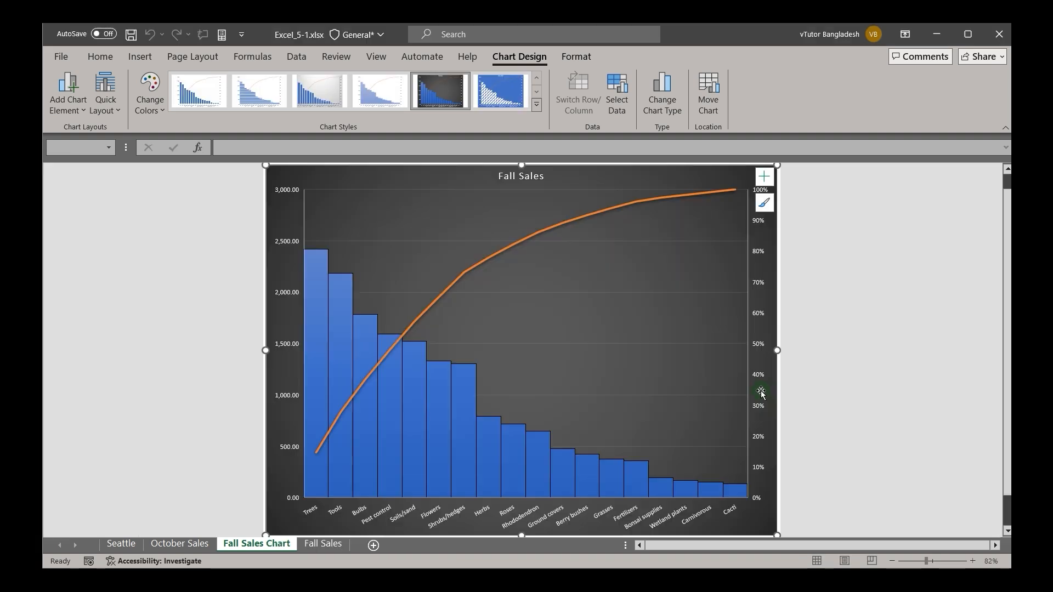
Reorder the sheets so that Fall Sales Chart comes after Fall Sales.
left_click(323, 544)
left_click_drag(323, 544, 261, 536)
left_click(295, 549)
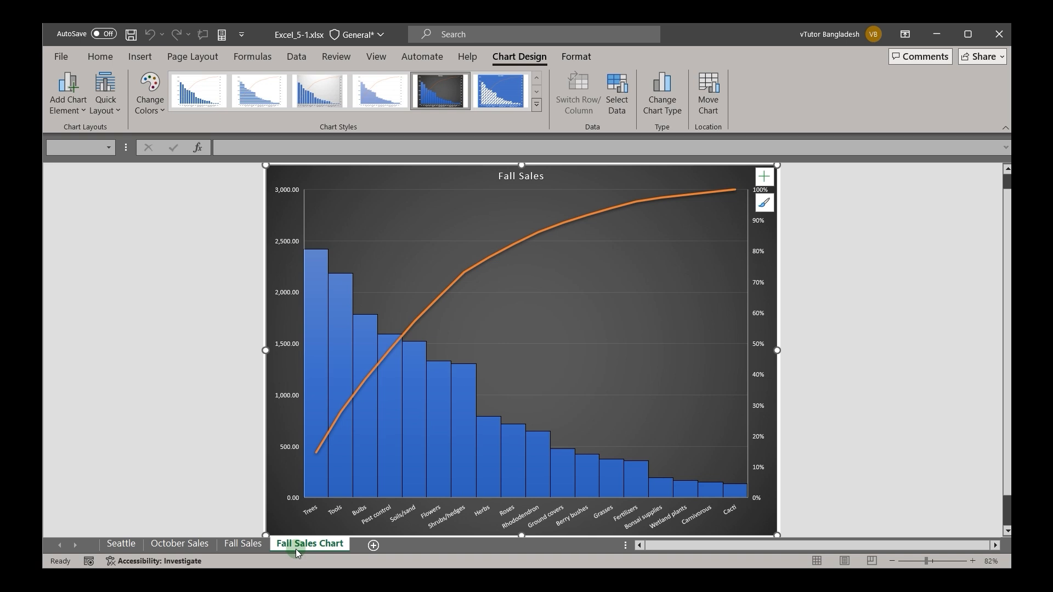
Review the October Sales and Seattle sheets, and bring up the print page for the Fall Sales Chart sheet.
left_click(155, 543)
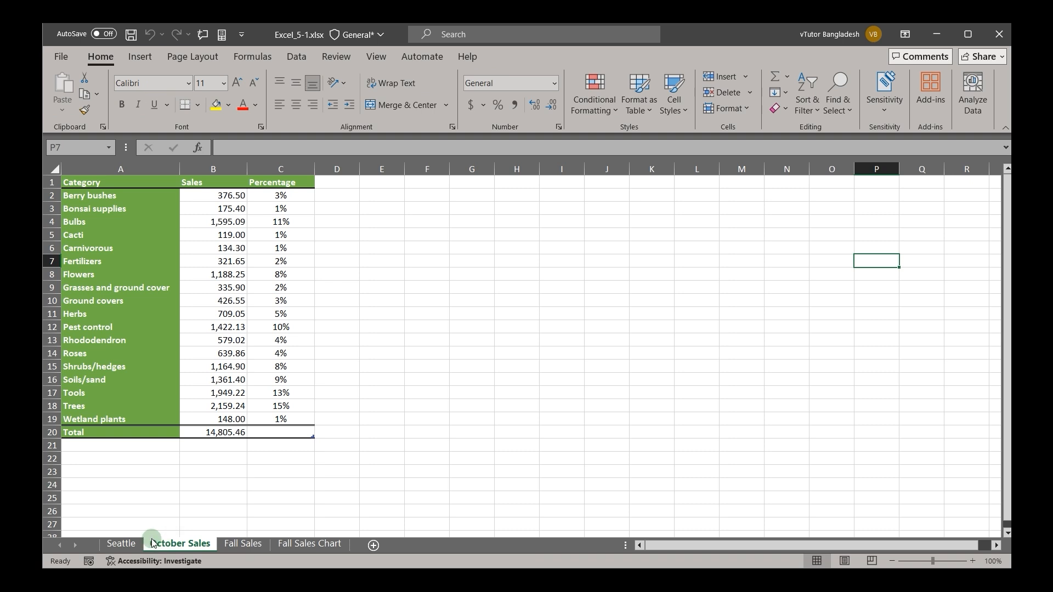
left_click(120, 543)
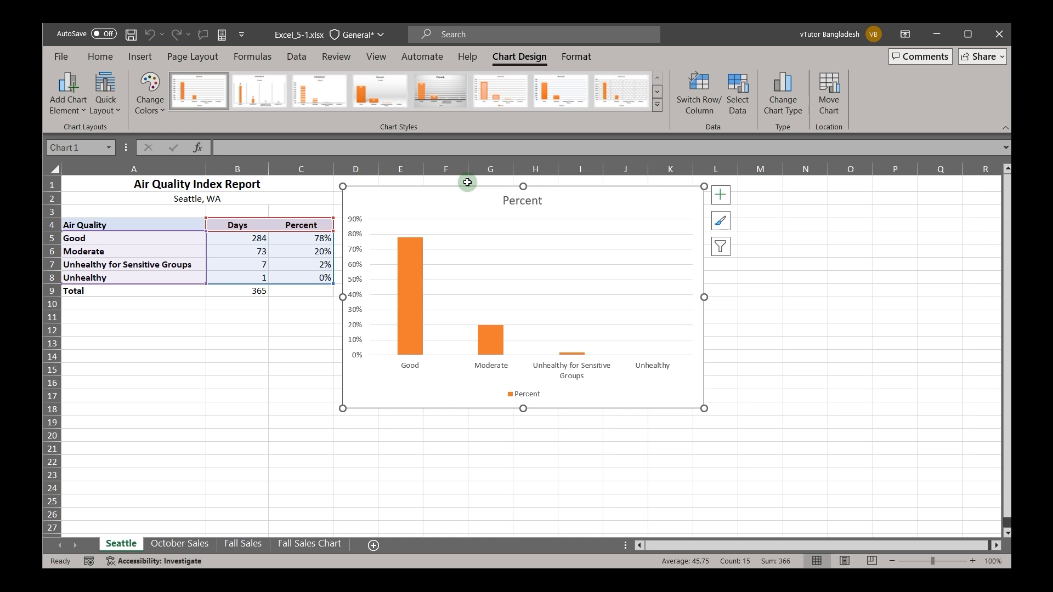
left_click(310, 545)
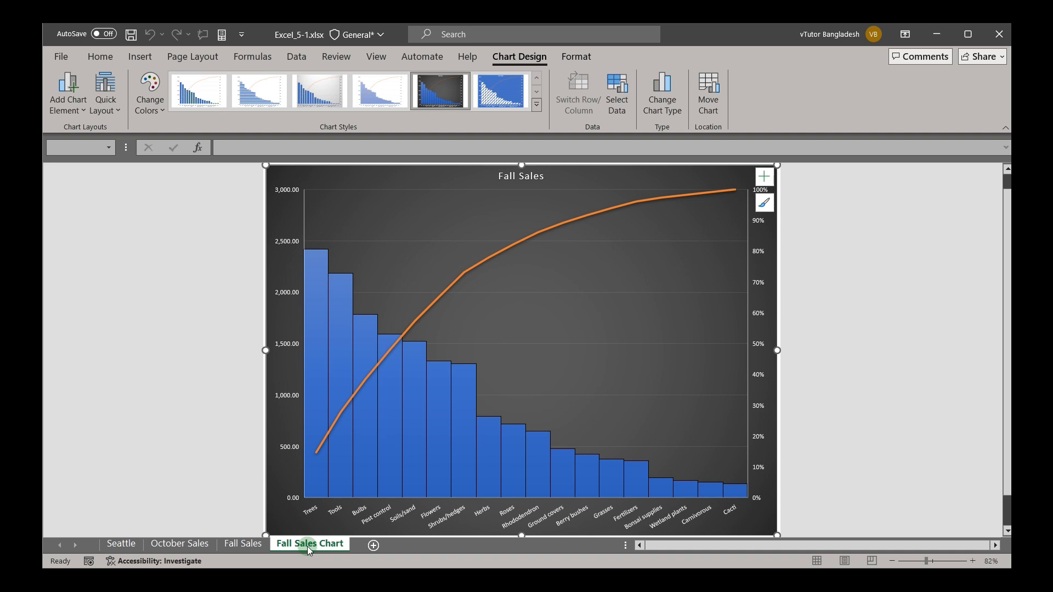
left_click(61, 57)
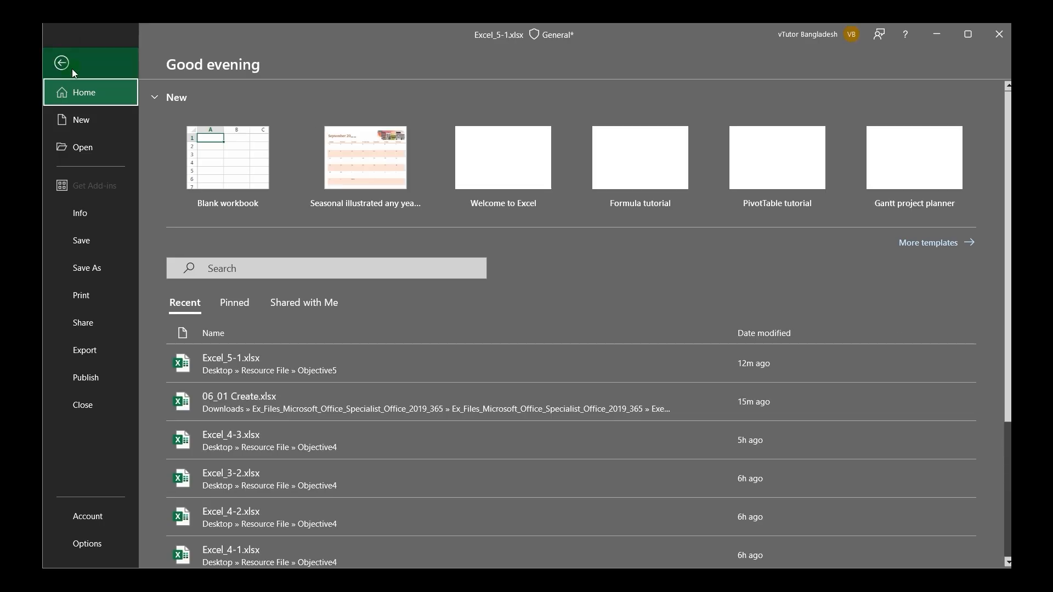
left_click(91, 296)
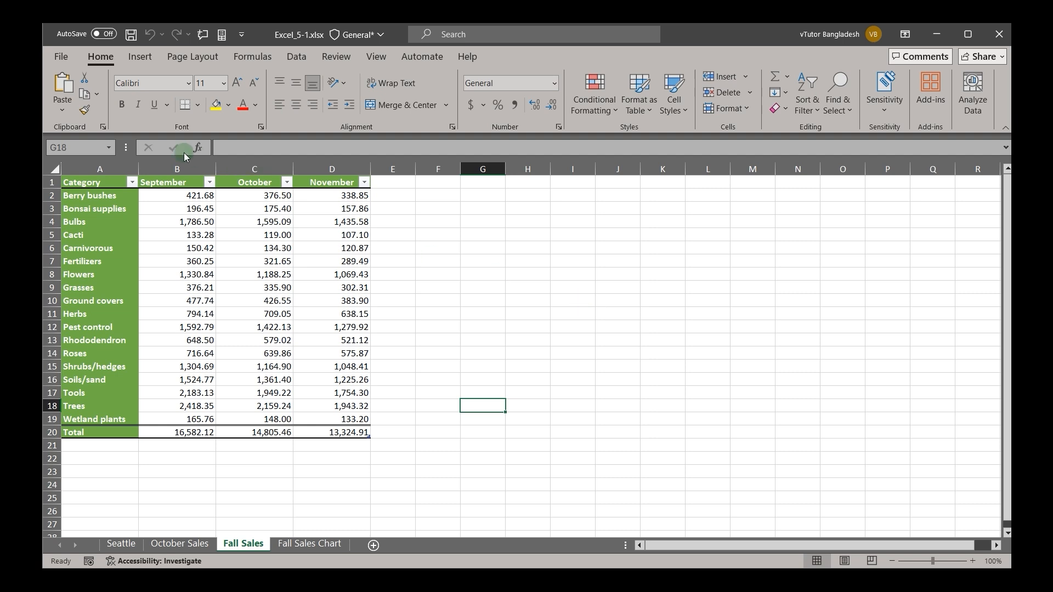
Insert a 3-D clustered column chart of the September and October sales by category, using A1:C19 on the Fall Sales sheet.
left_click_drag(99, 182, 268, 421)
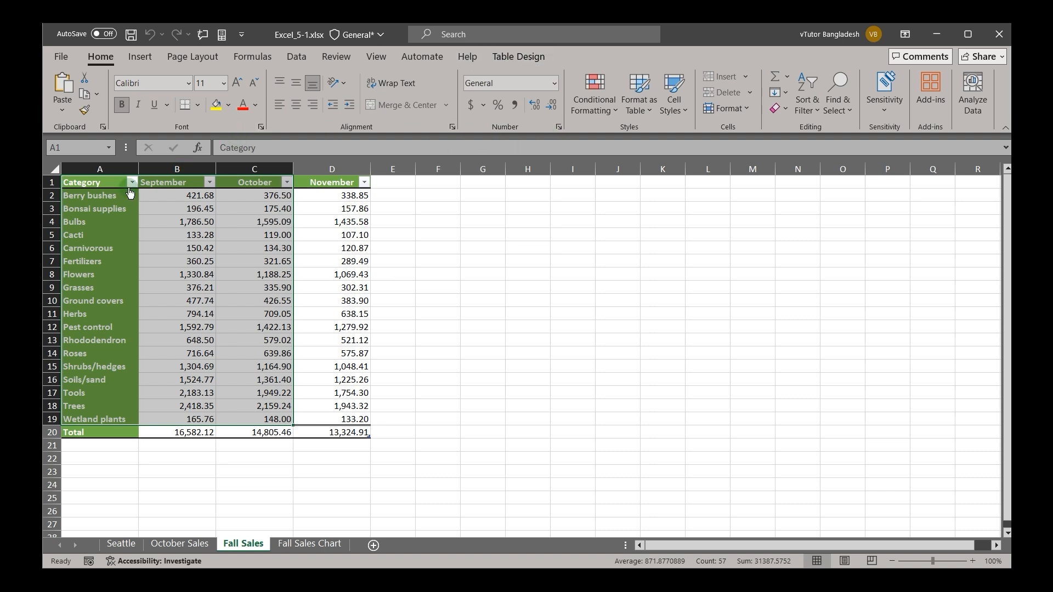
left_click_drag(92, 182, 272, 420)
left_click_drag(272, 419, 272, 419)
left_click(140, 56)
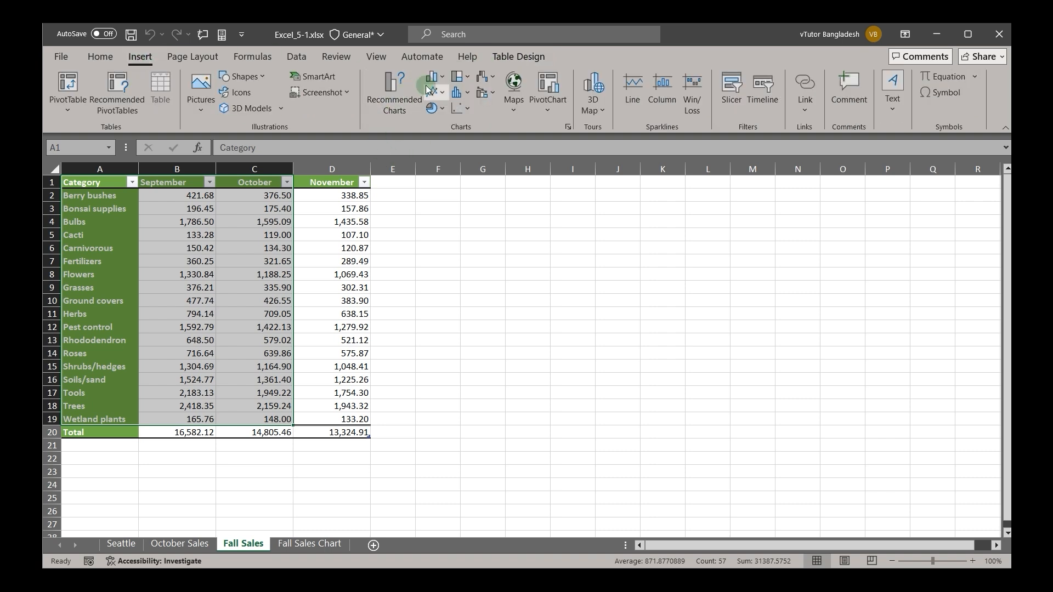
left_click(442, 80)
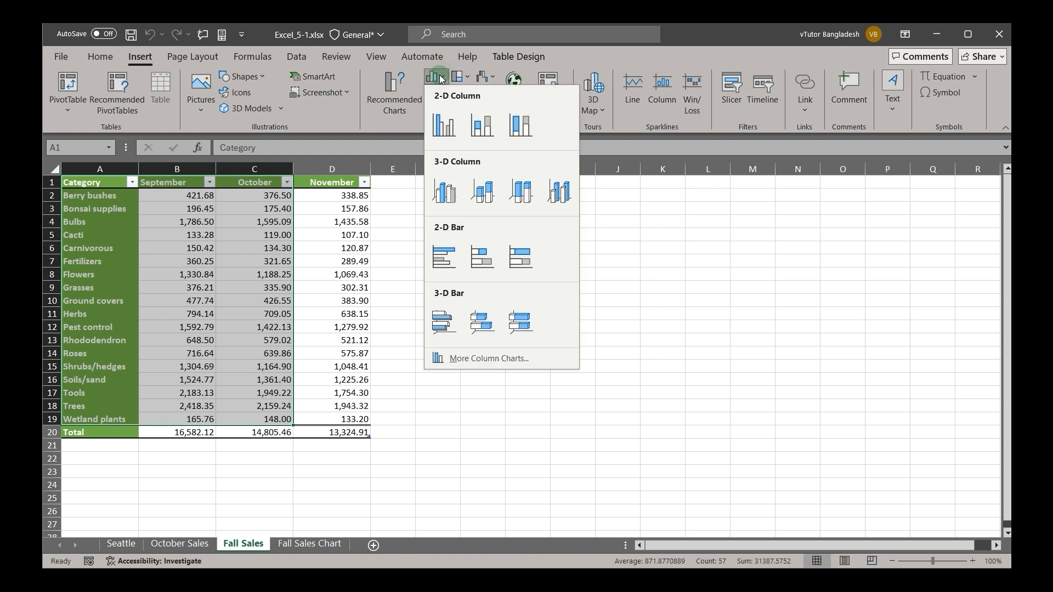
left_click(437, 81)
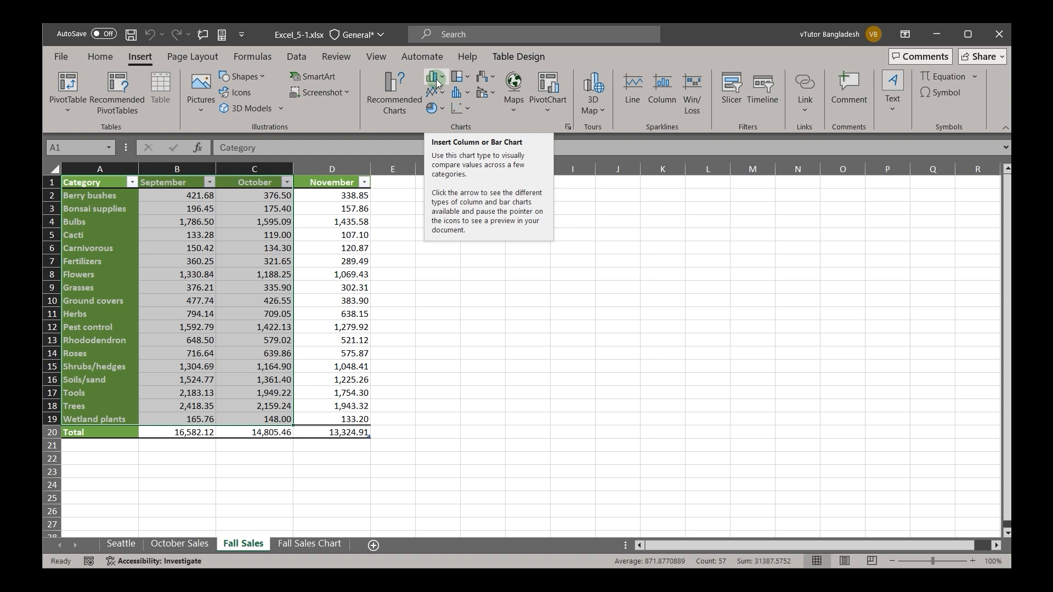
right_click(437, 82)
left_click(438, 78)
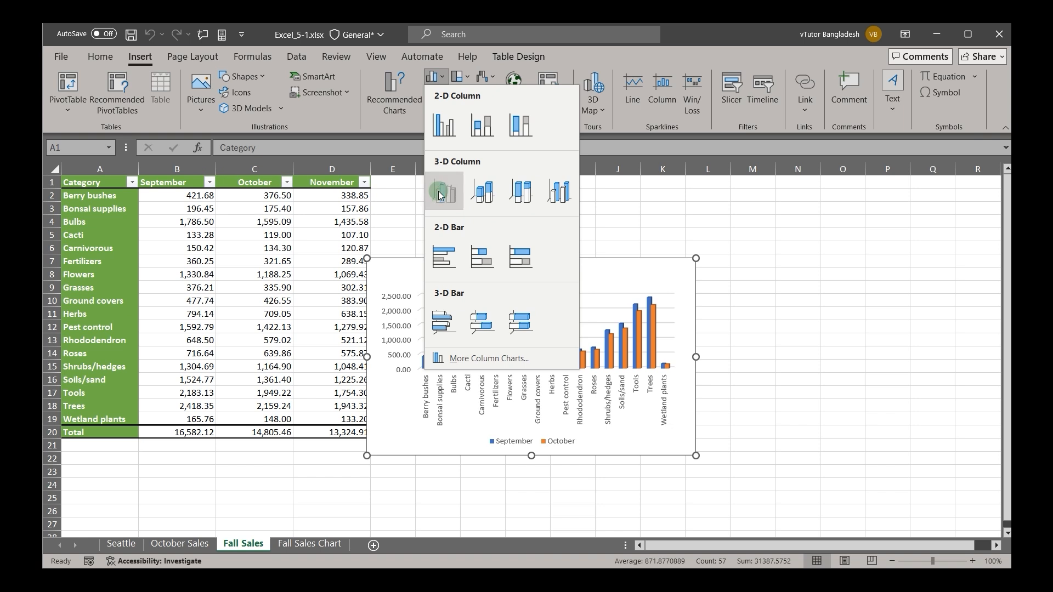
left_click(440, 195)
Move the new column chart beside the table and enlarge it to span about columns G to O and rows 2 to 21.
left_click_drag(453, 274, 545, 217)
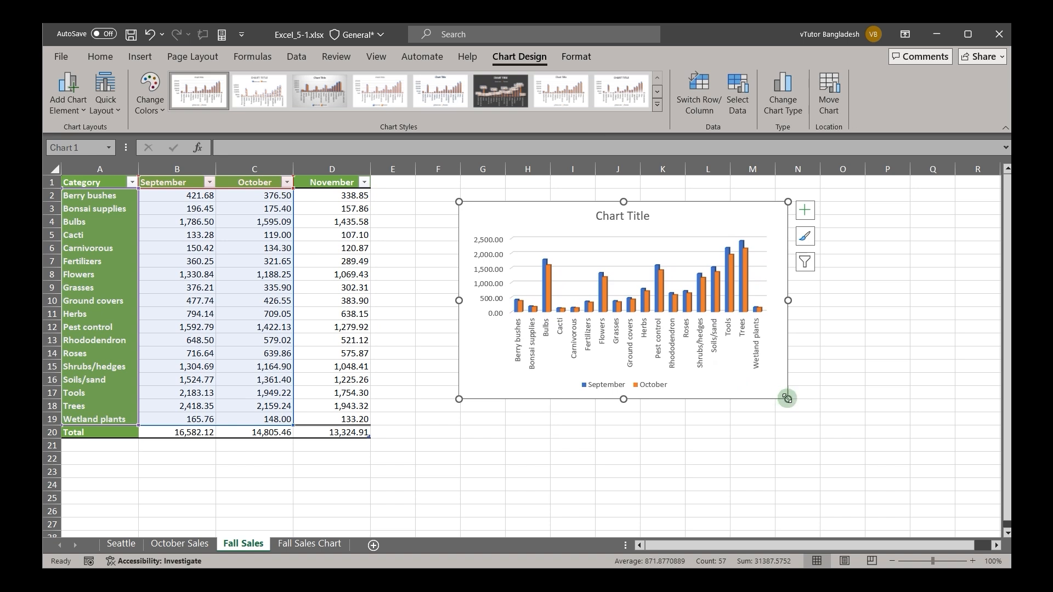
left_click_drag(788, 399, 856, 452)
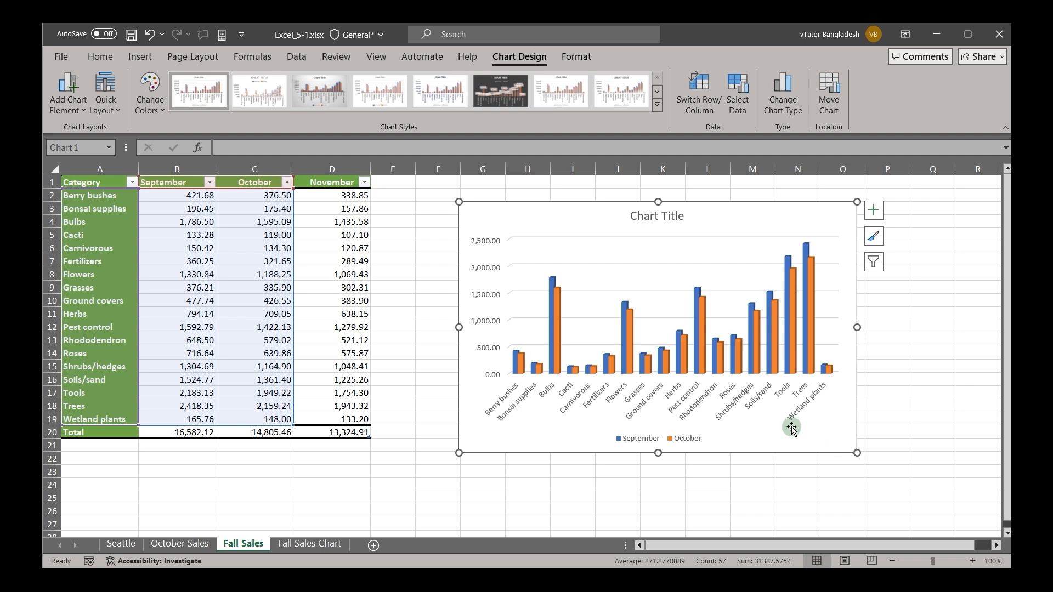
left_click(429, 258)
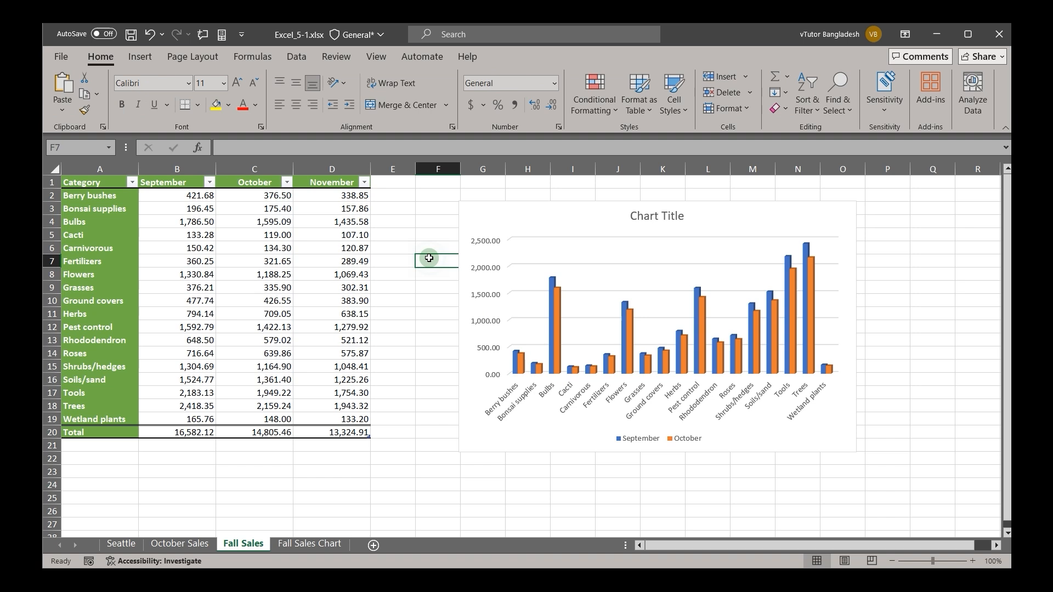
Extend the column chart's data range to A1:D19 so that it includes the November series.
left_click(528, 222)
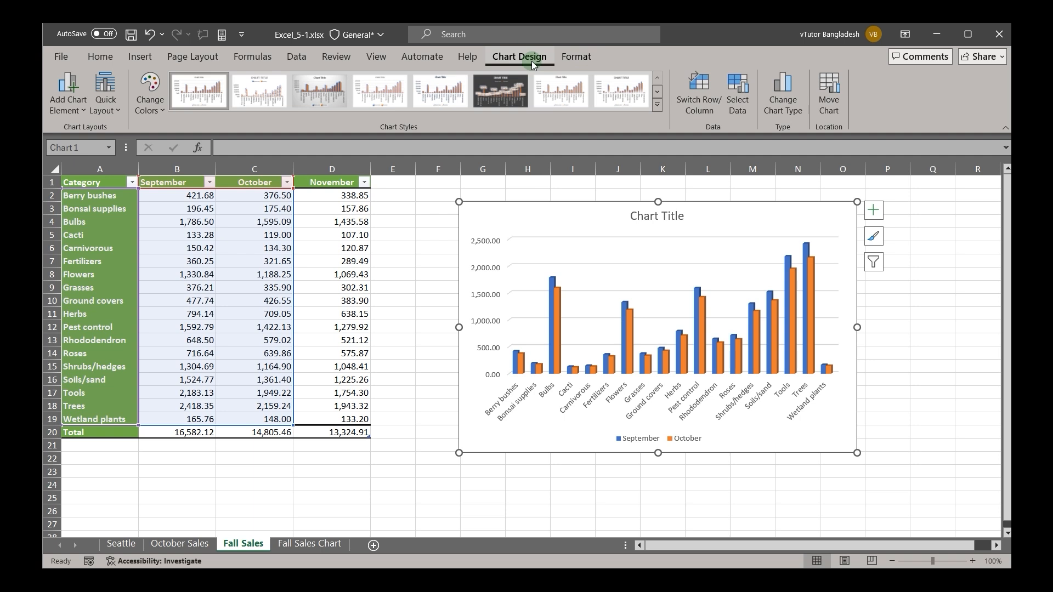
left_click(738, 94)
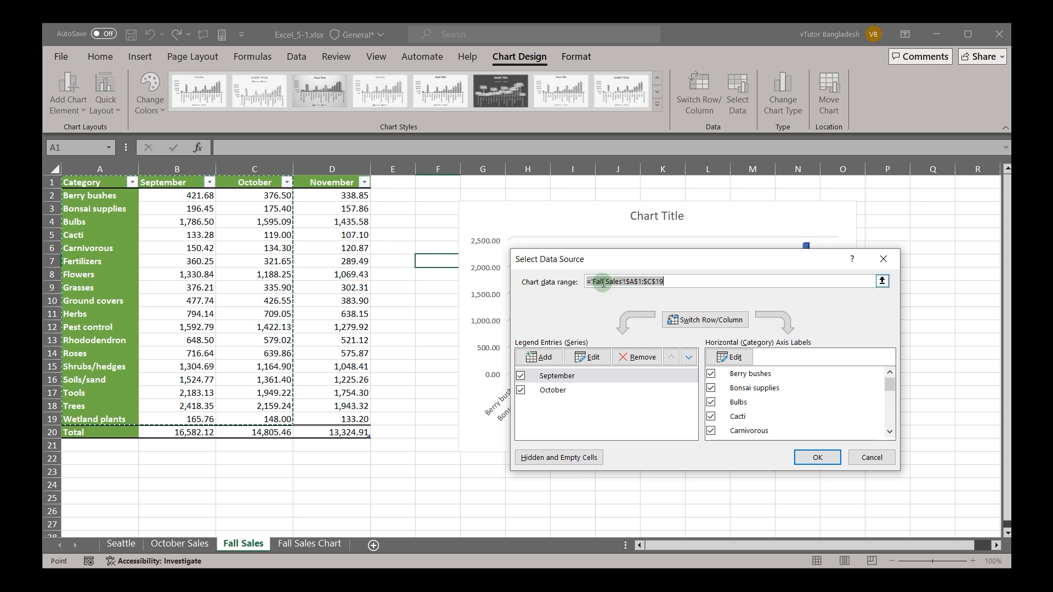
left_click_drag(627, 279, 649, 284)
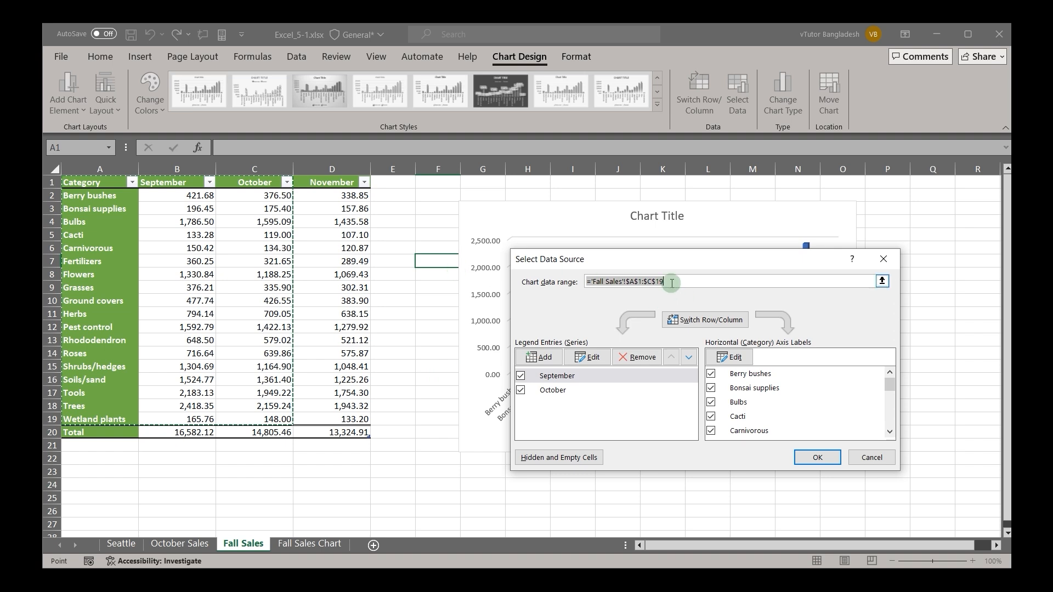
key("BackSpace")
left_click_drag(97, 181, 336, 420)
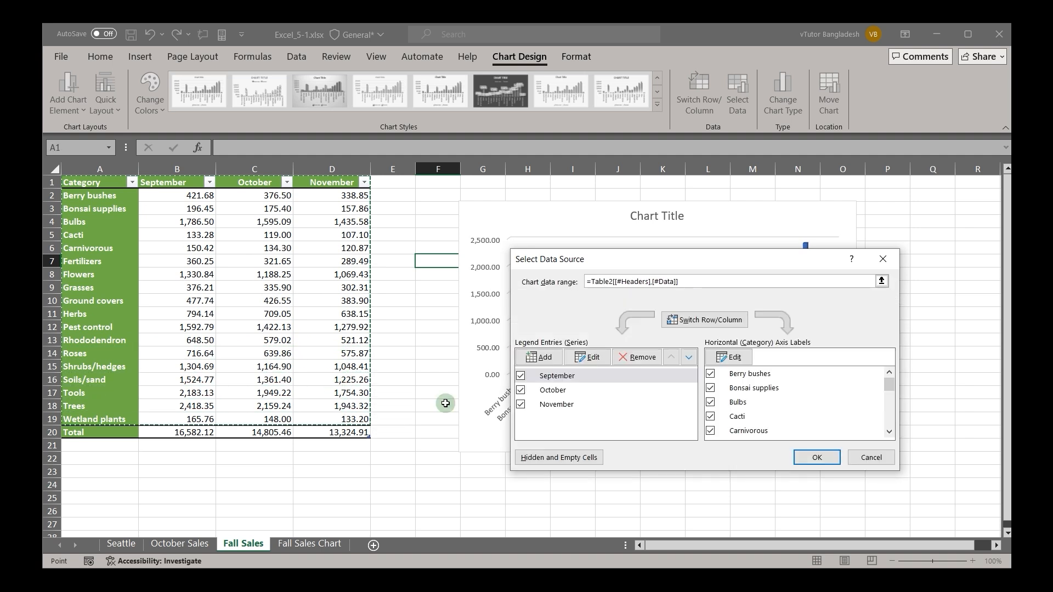
left_click(820, 458)
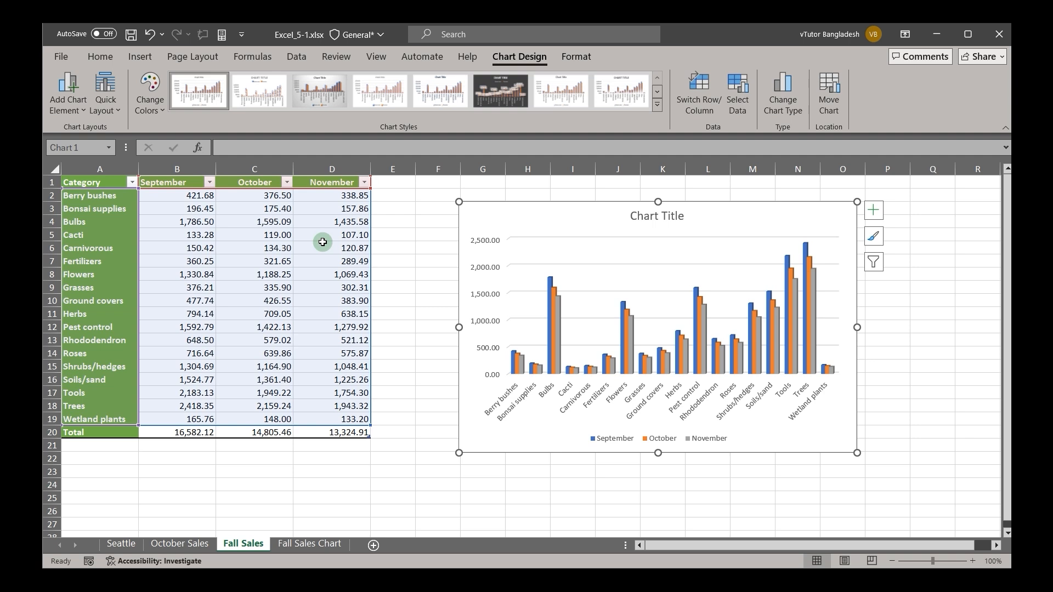
Exclude the October series from the column chart through its data source settings.
left_click(739, 102)
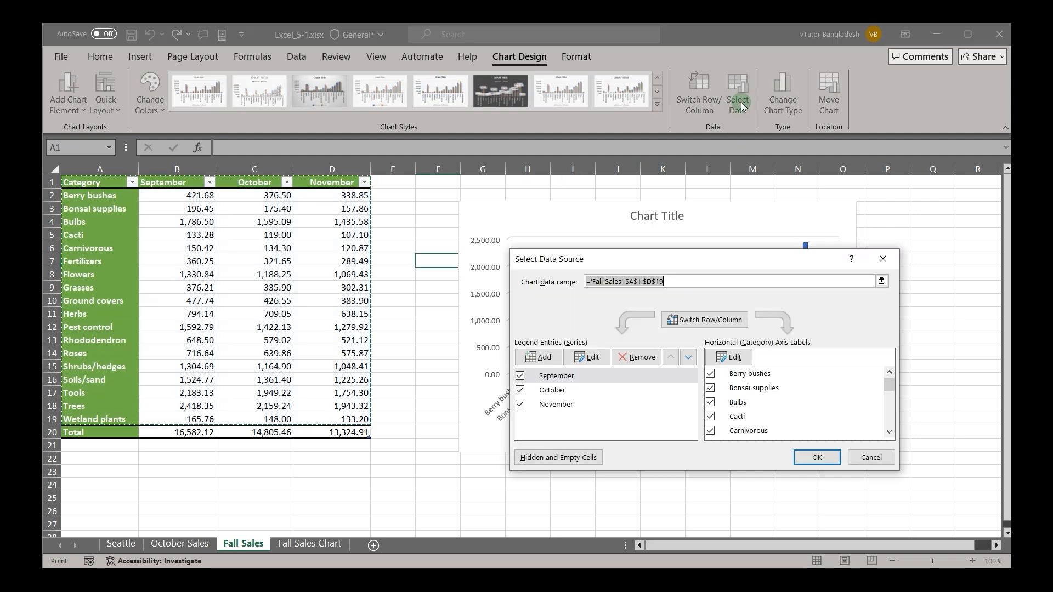
left_click_drag(577, 260, 194, 110)
left_click(176, 280)
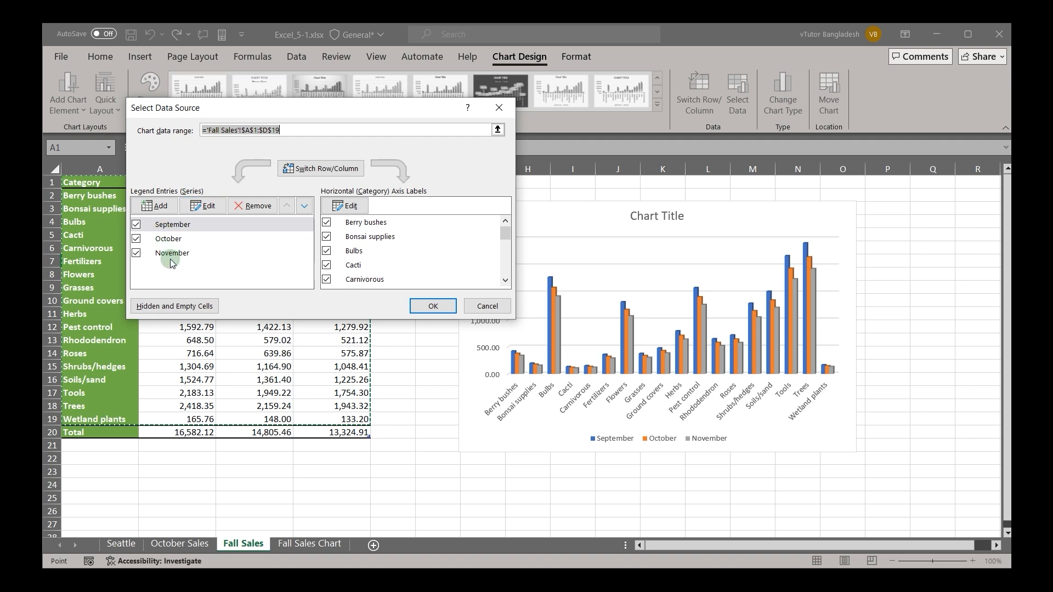
left_click(136, 239)
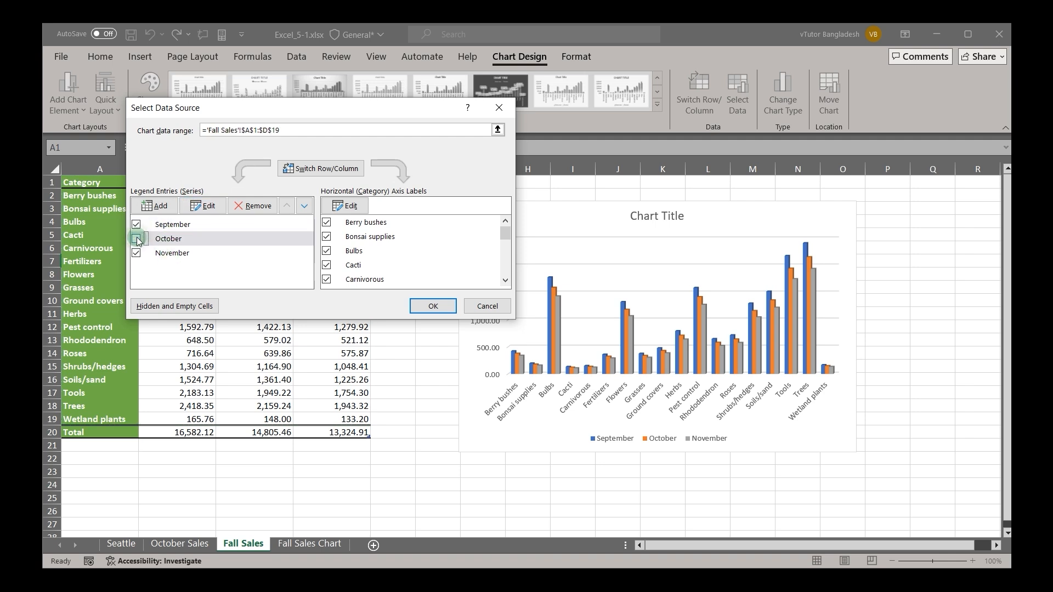
left_click(425, 305)
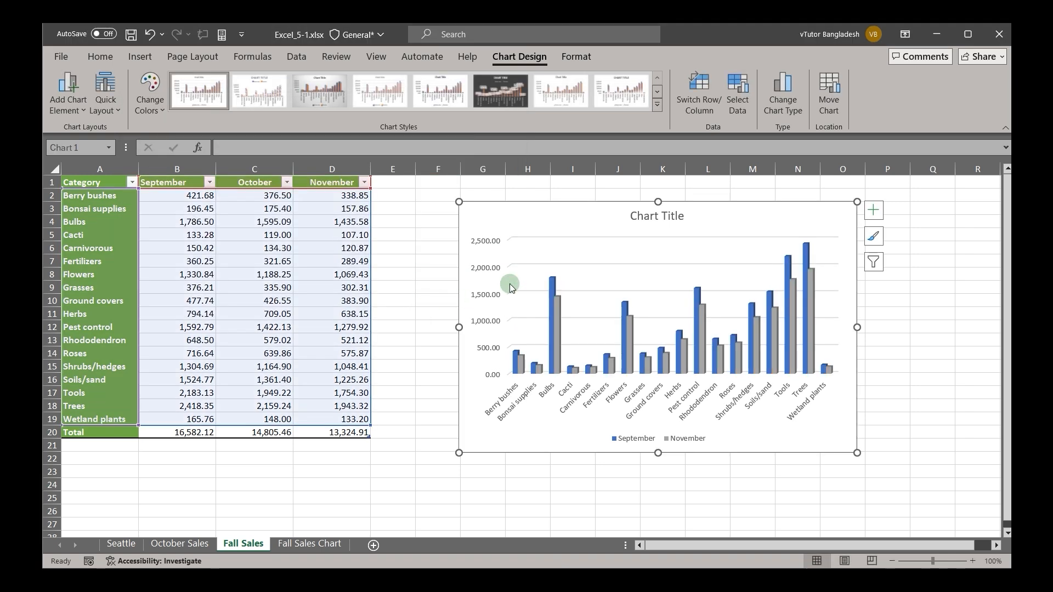
Exclude the Berry bushes, Bonsai supplies, Bulbs and Carnivorous categories from the column chart's horizontal axis.
left_click(736, 107)
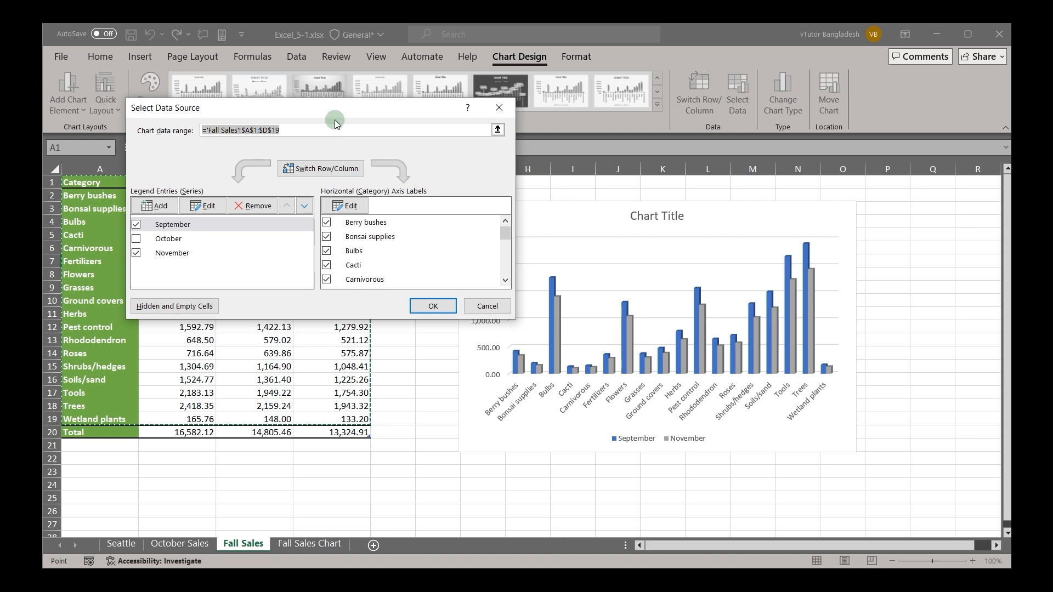
left_click_drag(334, 108, 426, 131)
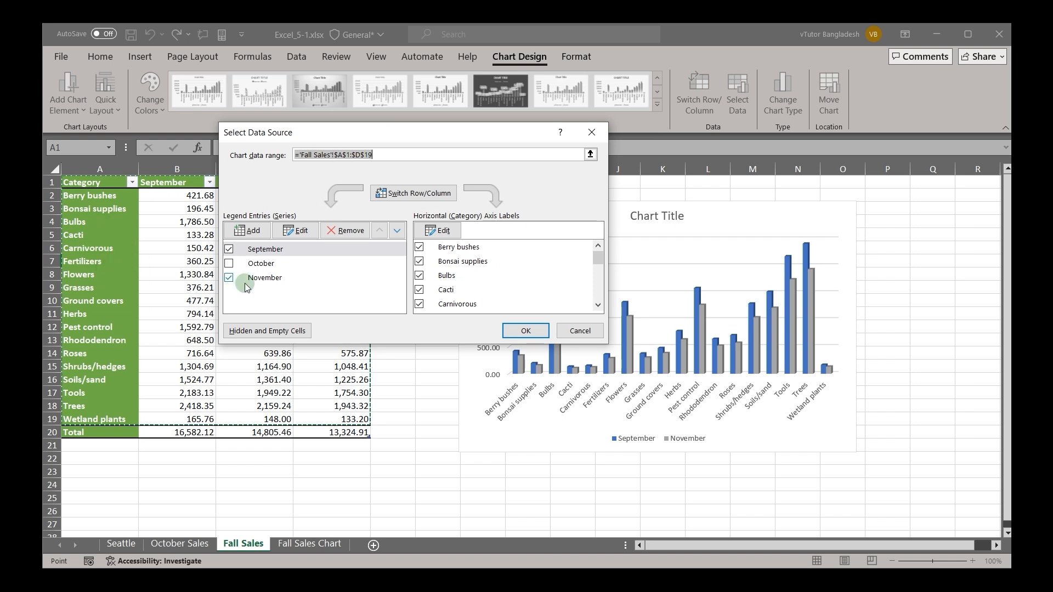
left_click(420, 276)
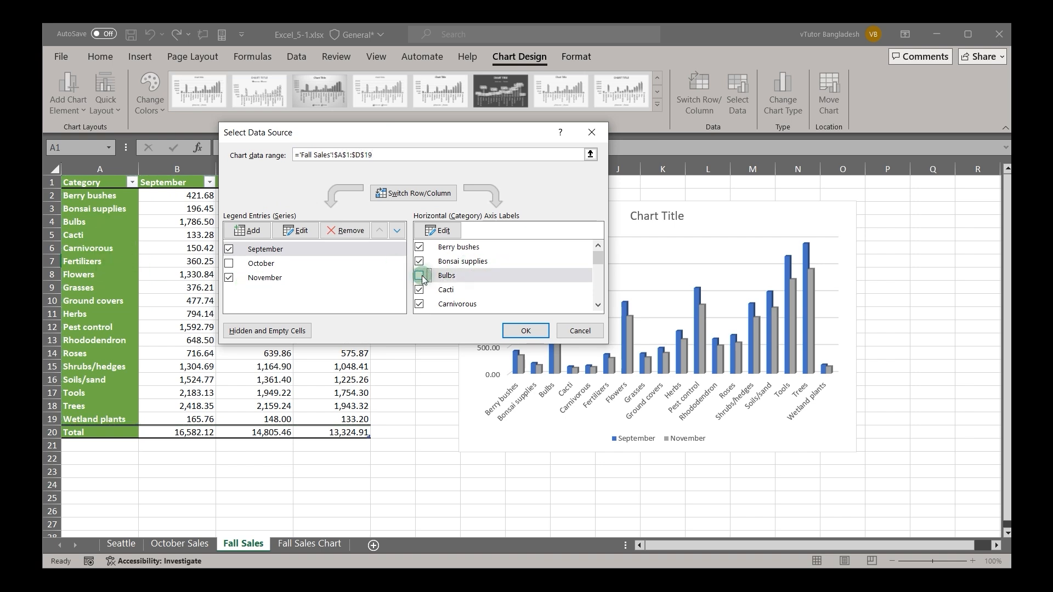
left_click(420, 304)
left_click(420, 262)
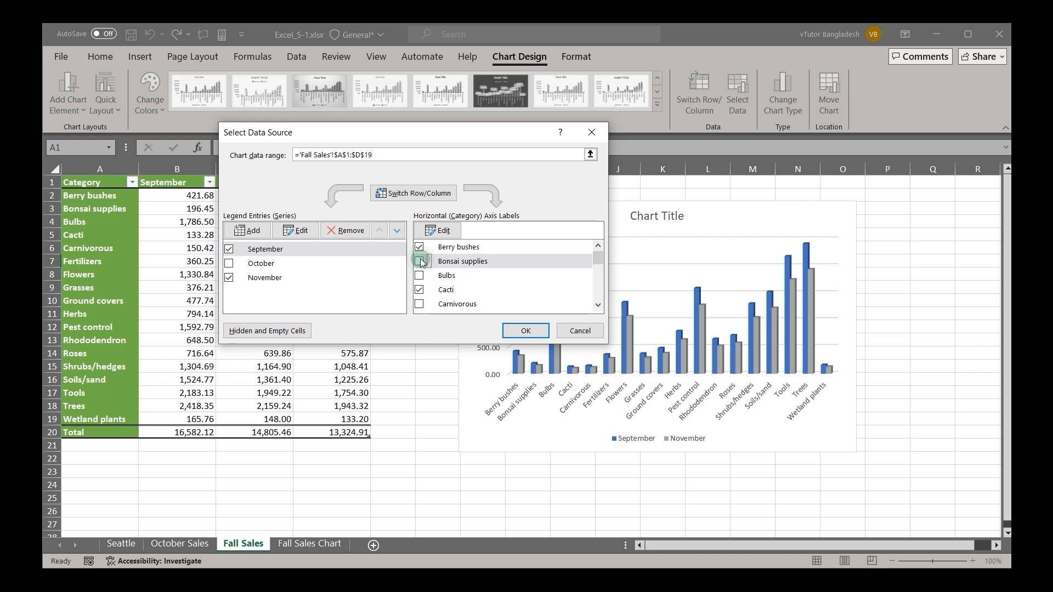
left_click(420, 248)
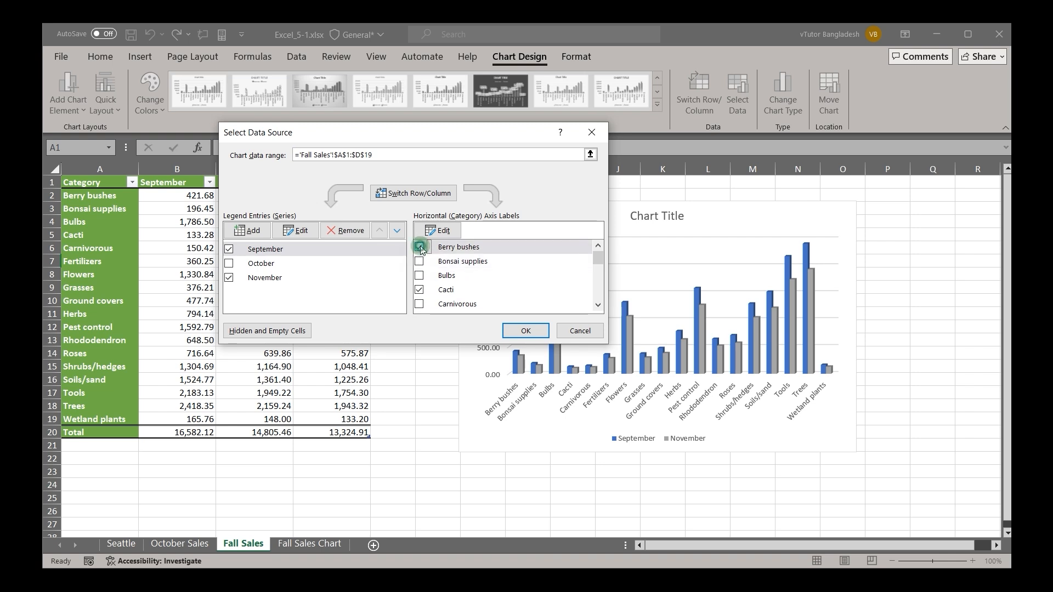
left_click(527, 331)
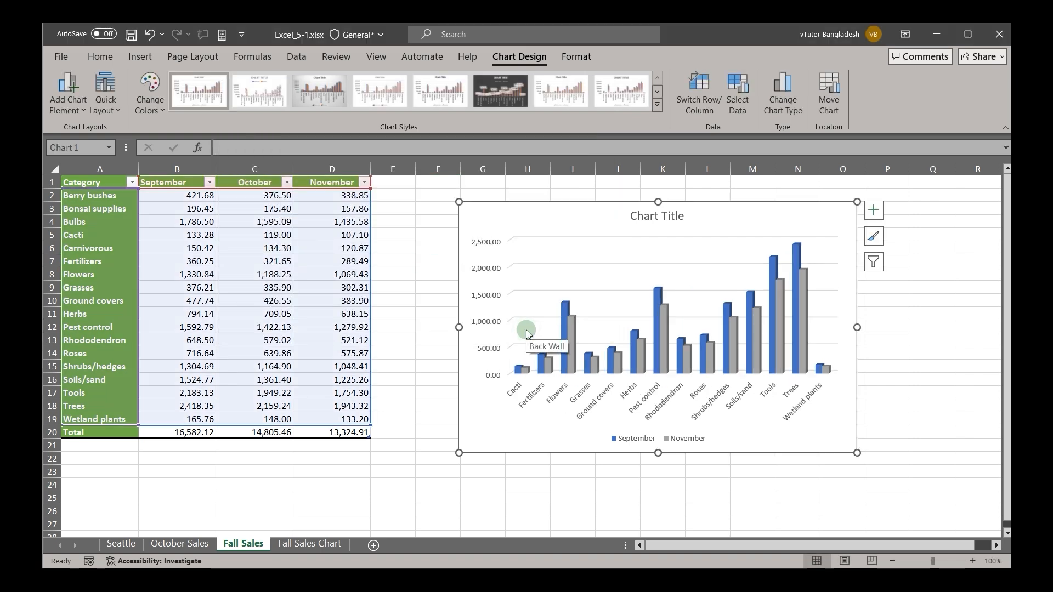
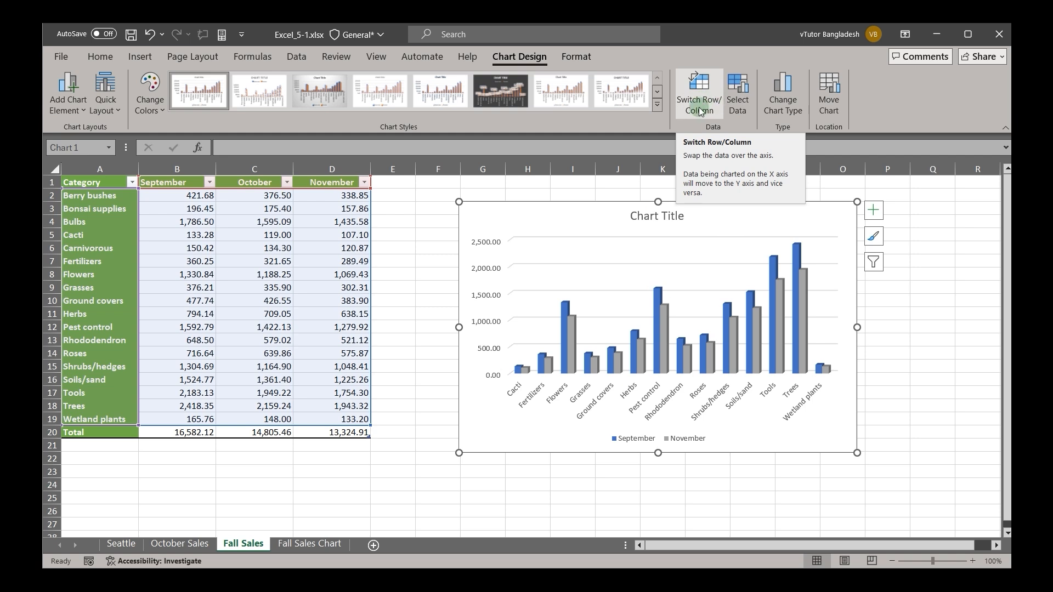
Switch the column chart's rows and columns, and switch them back.
left_click(427, 209)
left_click(509, 228)
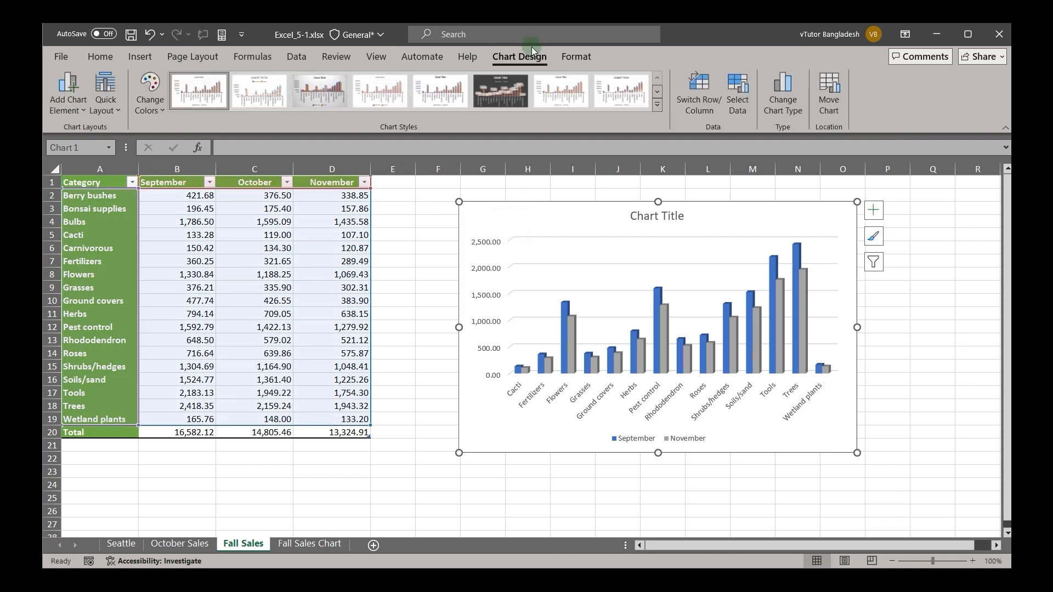
left_click(709, 112)
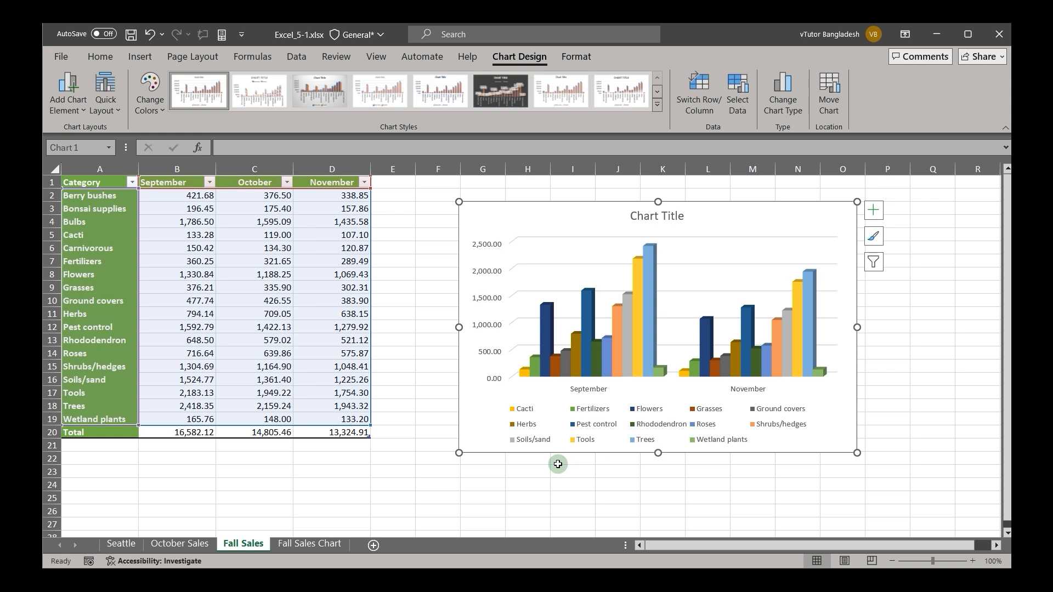
left_click(689, 99)
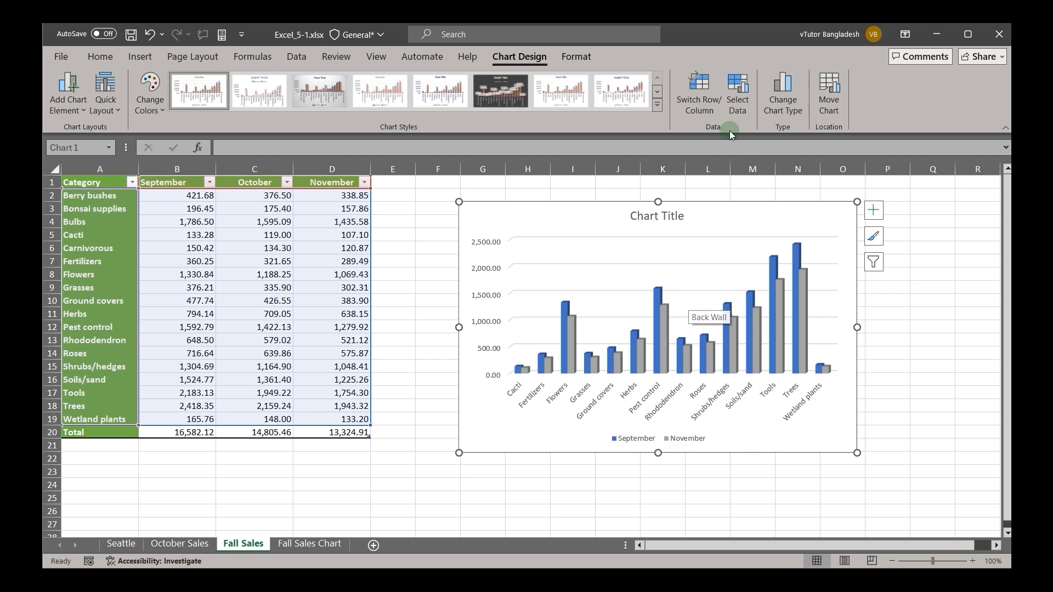
Try switching rows and columns in the Select Data Source dialog, and close it without applying changes.
left_click(736, 96)
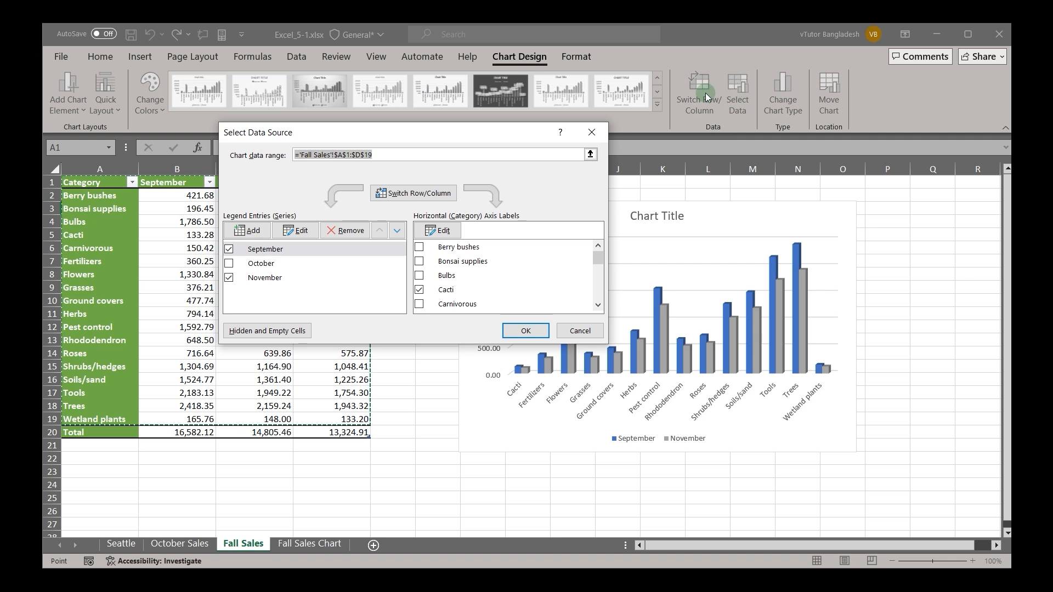
left_click(424, 195)
left_click(424, 196)
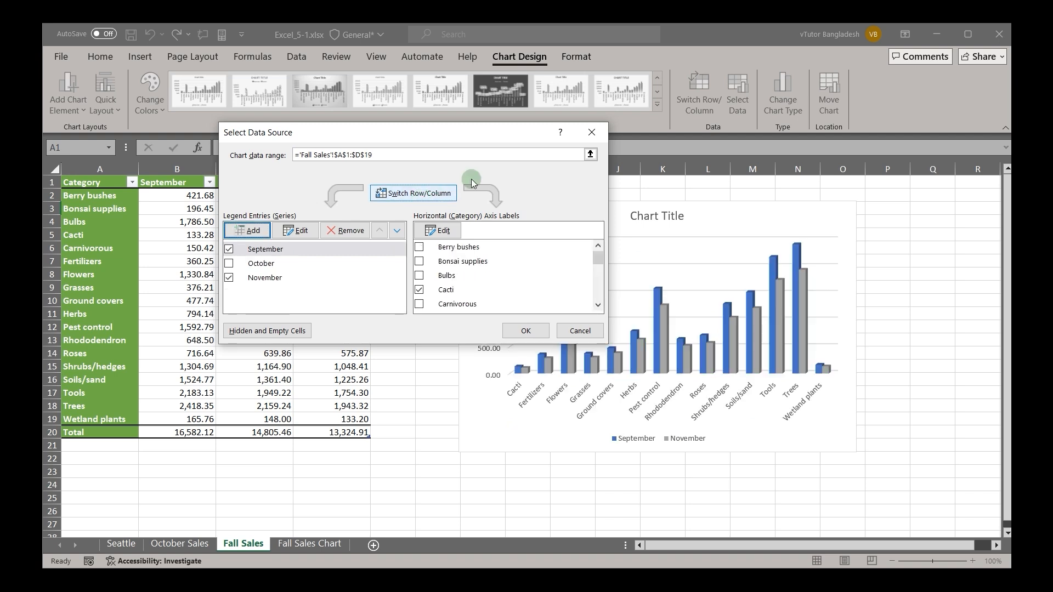
left_click(598, 130)
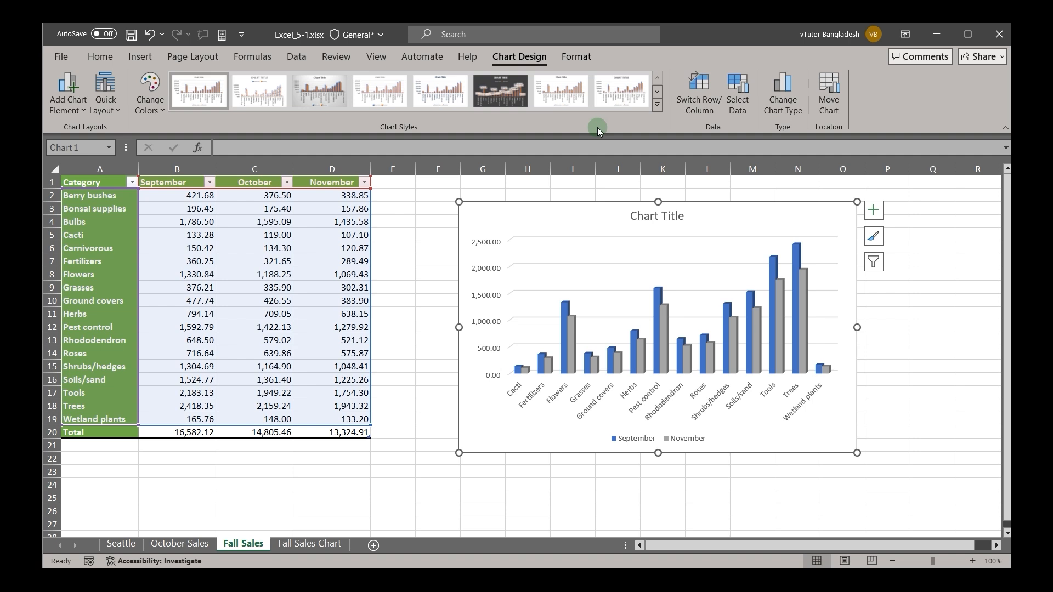
Select the Pareto chart on the Fall Sales Chart sheet and bring up its data source settings.
left_click(301, 547)
left_click(595, 331)
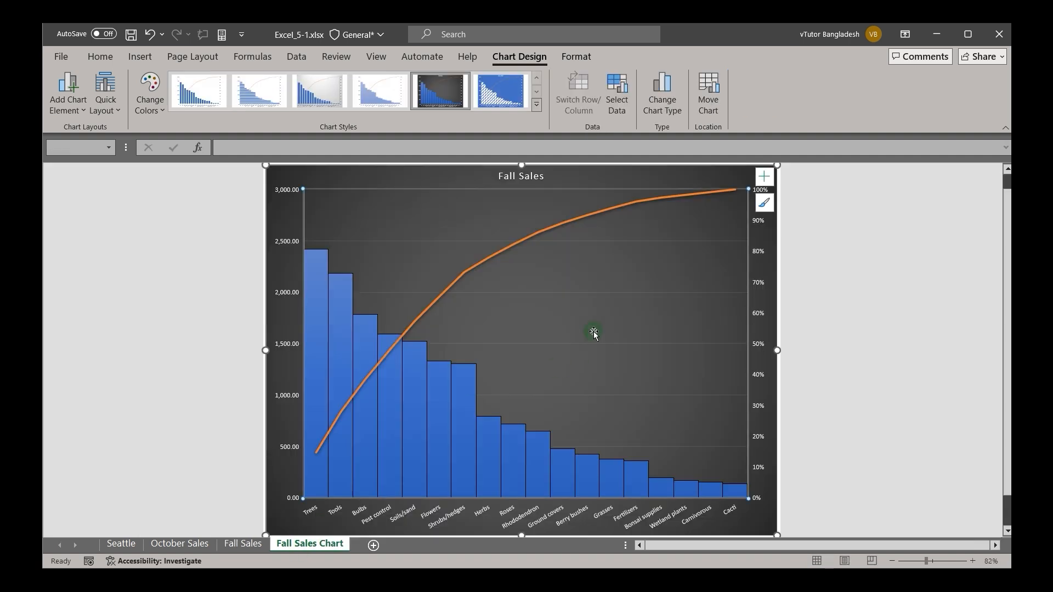
left_click(616, 99)
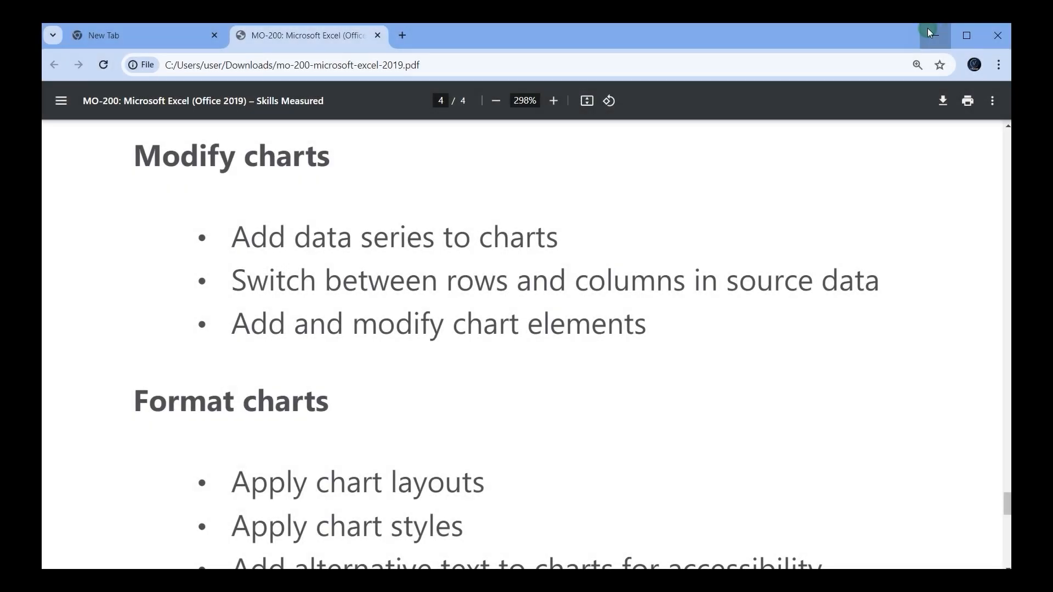
Minimize the two PDF browser windows and the two open folder windows.
left_click(930, 34)
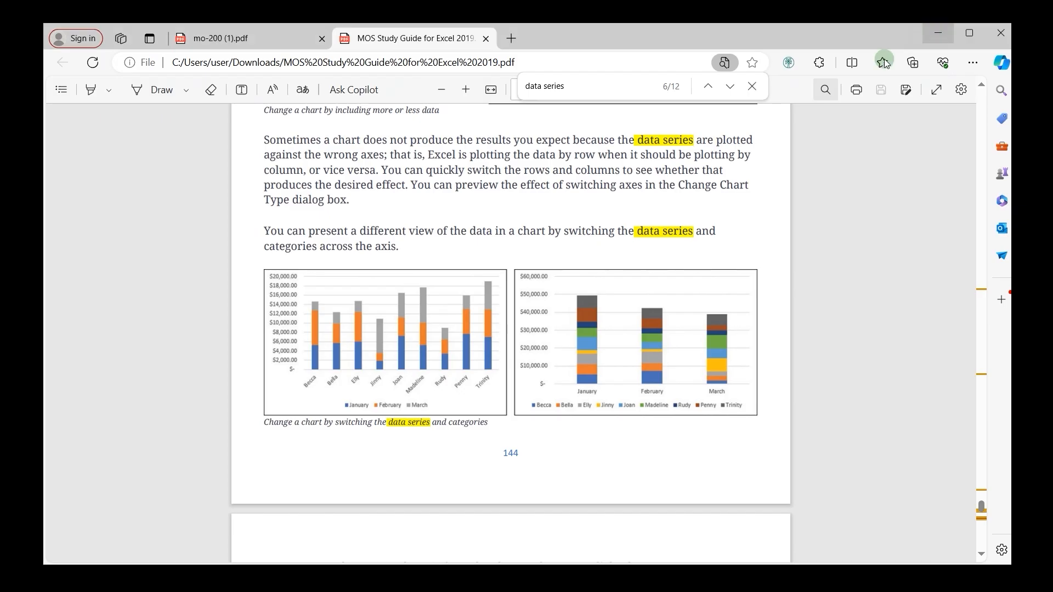
left_click(942, 38)
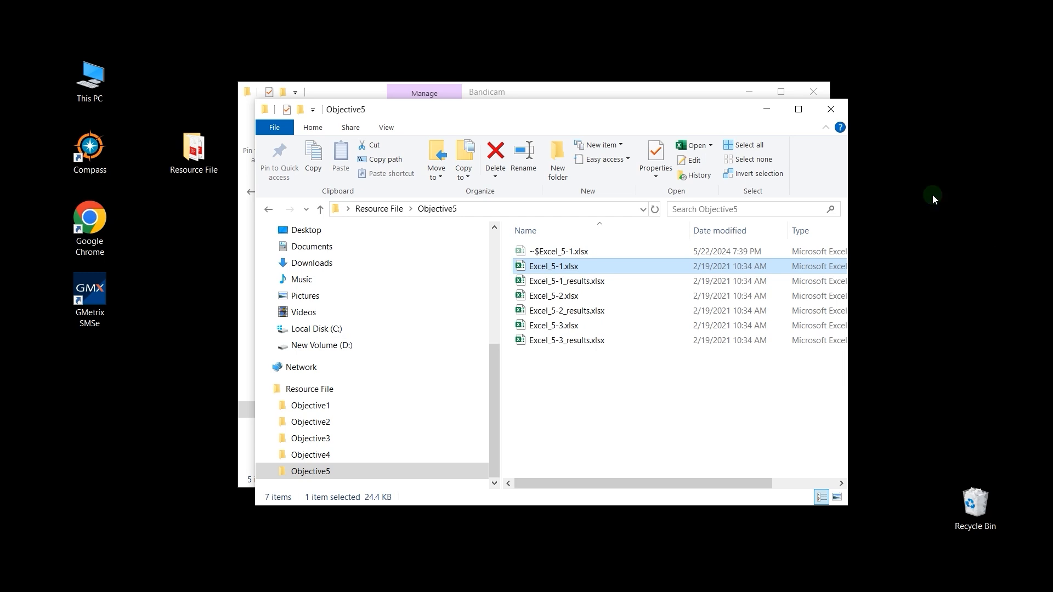
left_click(766, 108)
left_click(750, 91)
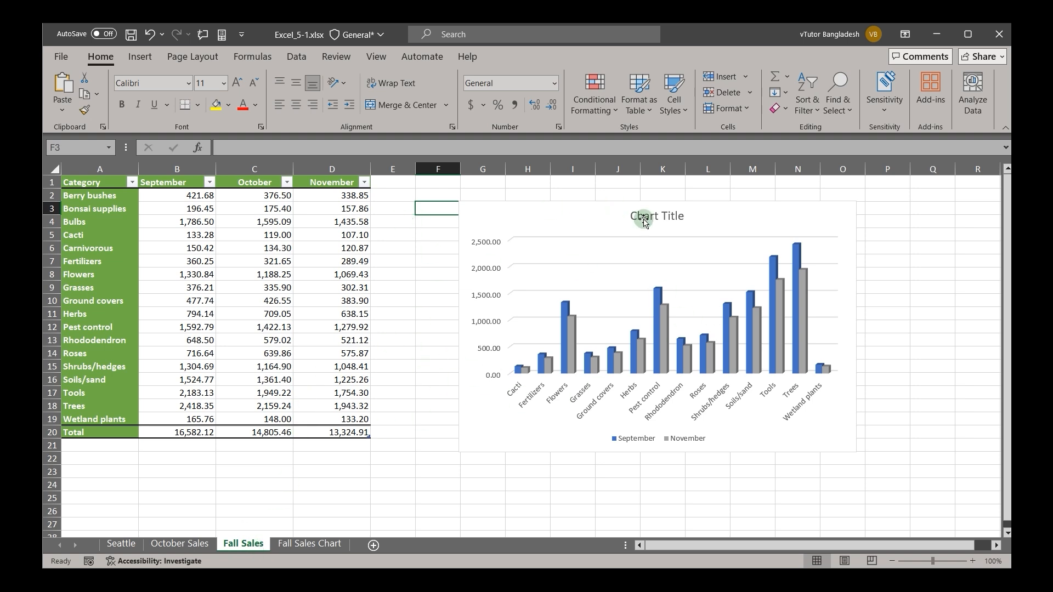
Delete the title of the column chart on the Fall Sales sheet, and add the chart title back.
left_click(568, 208)
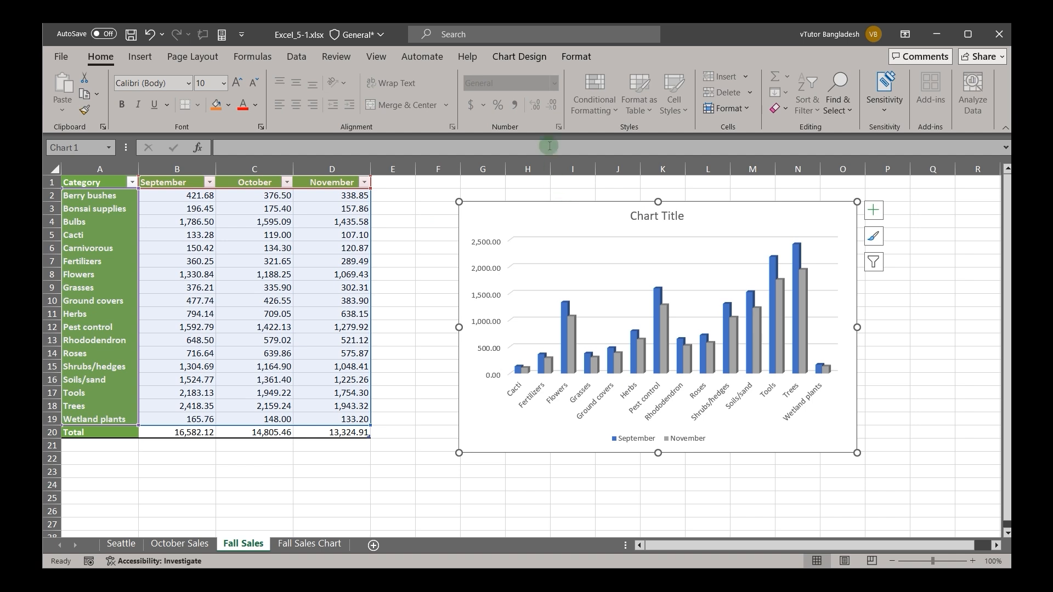
left_click(515, 58)
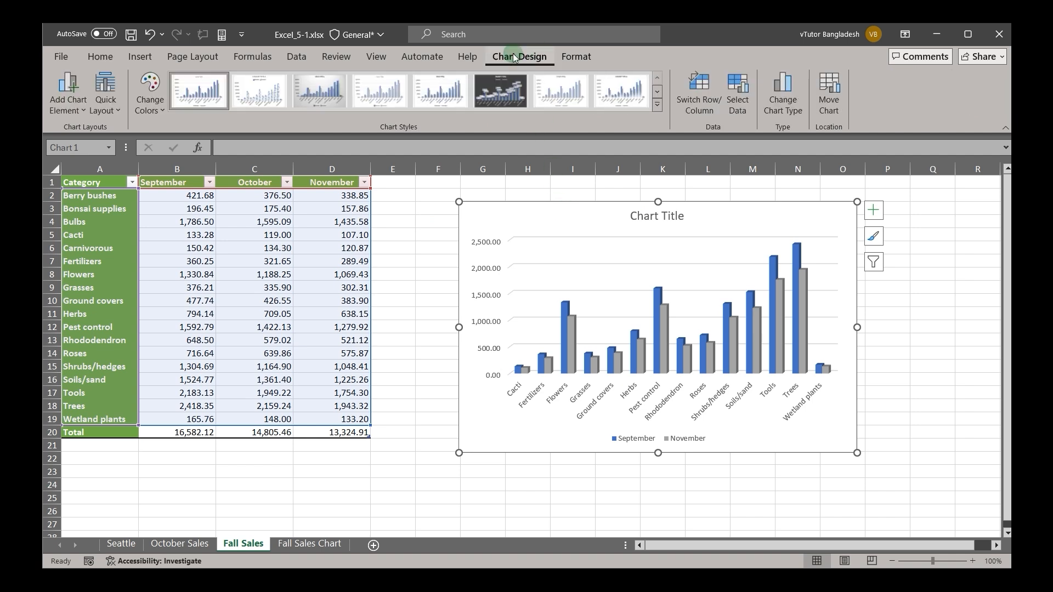
left_click(643, 220)
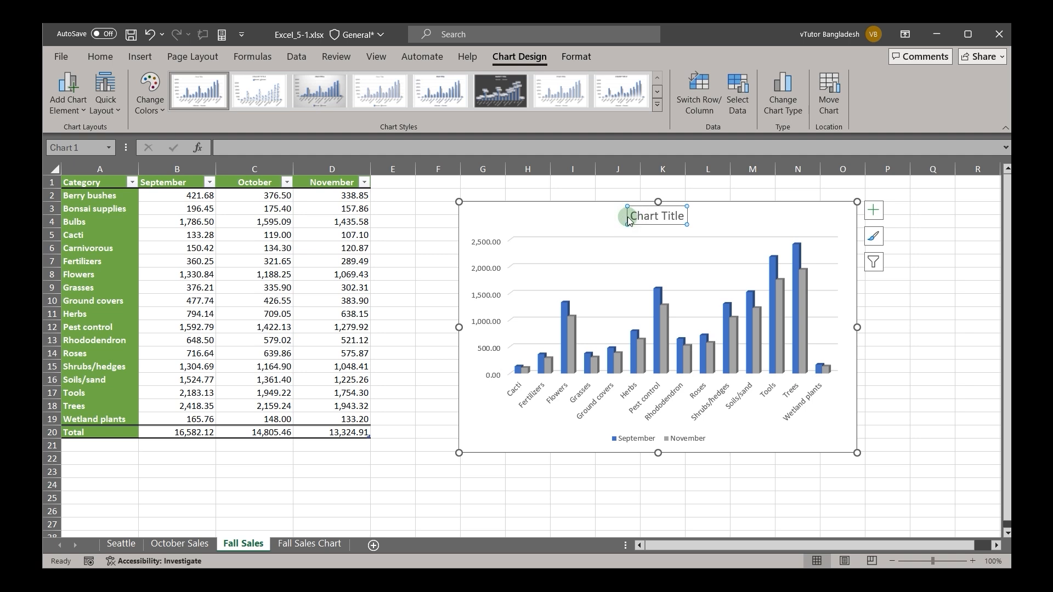
key("Delete")
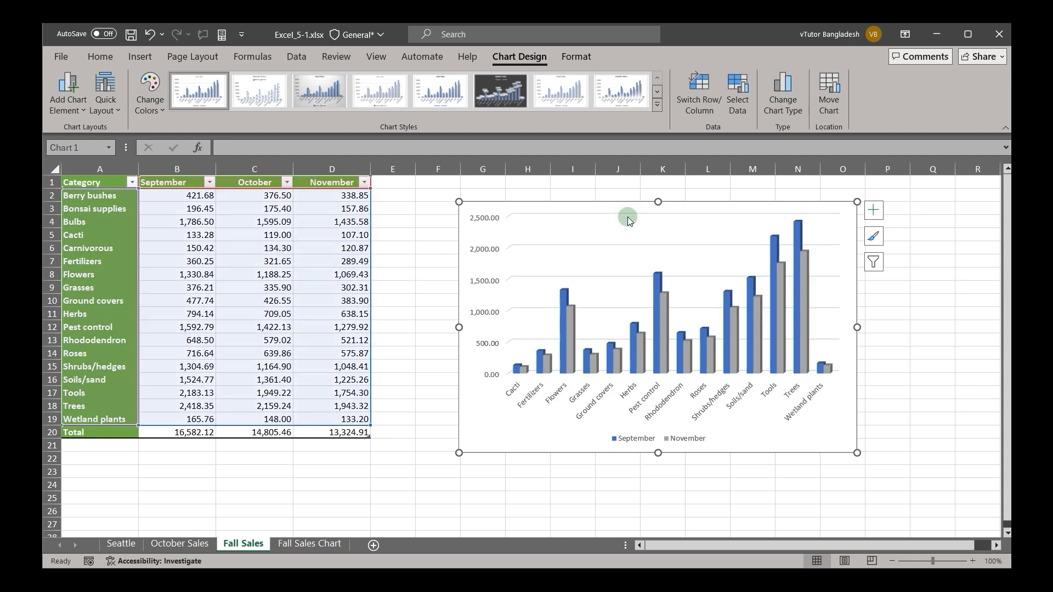
left_click(69, 110)
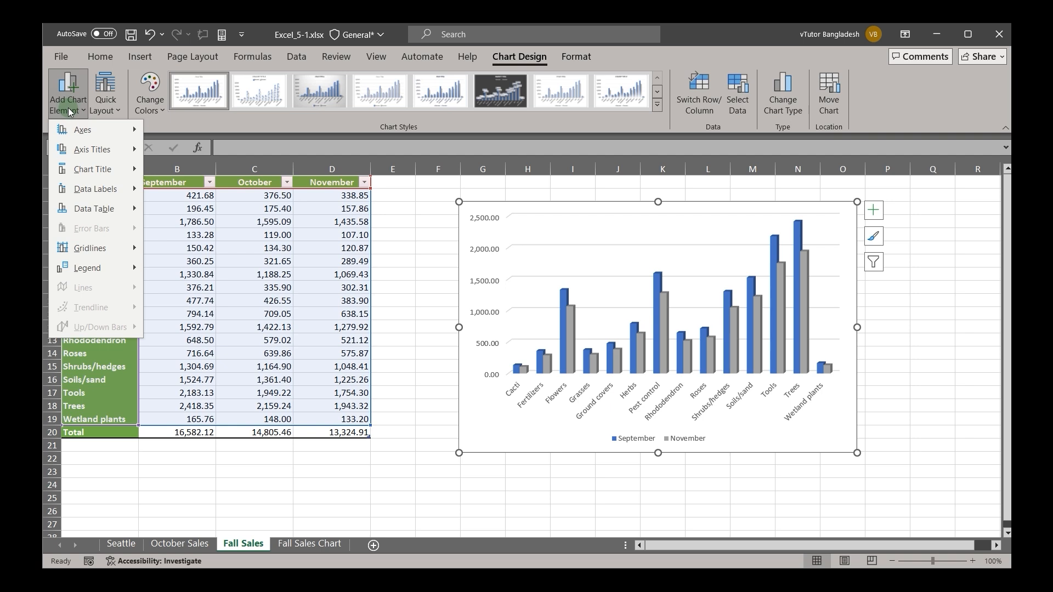
left_click(69, 109)
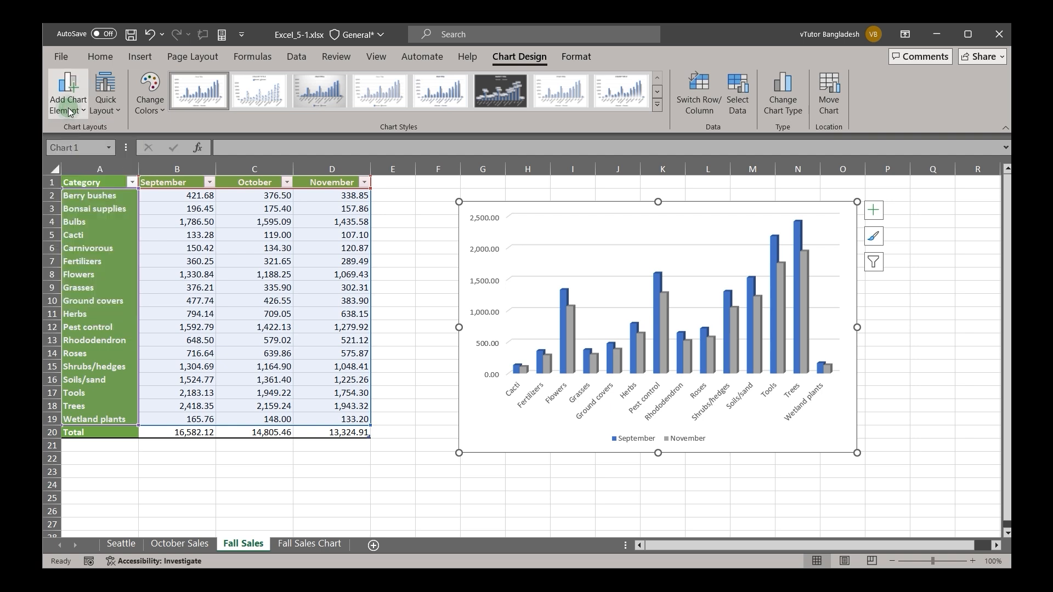
left_click(872, 217)
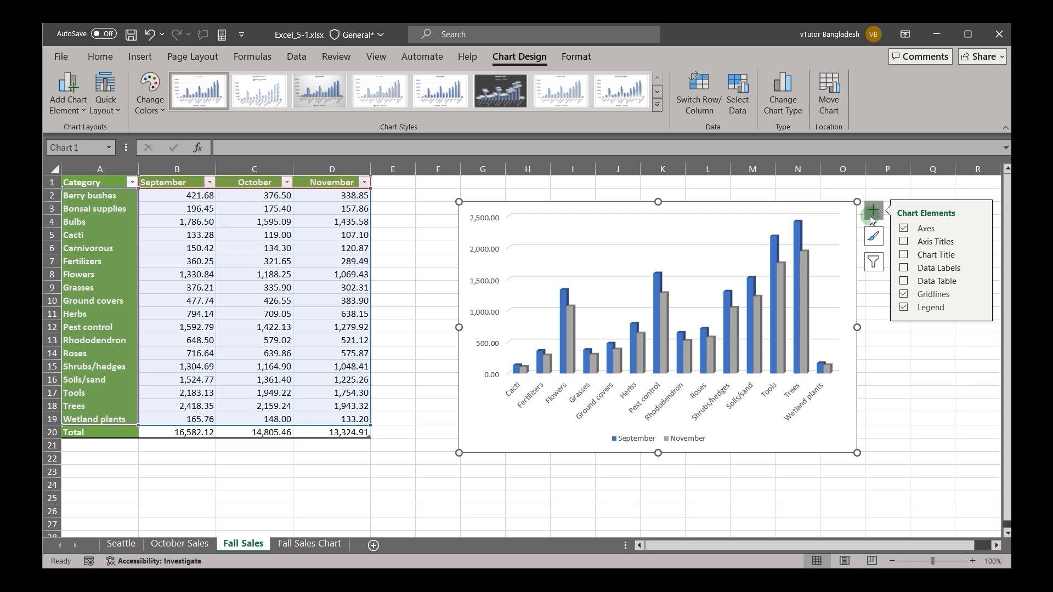
left_click(904, 255)
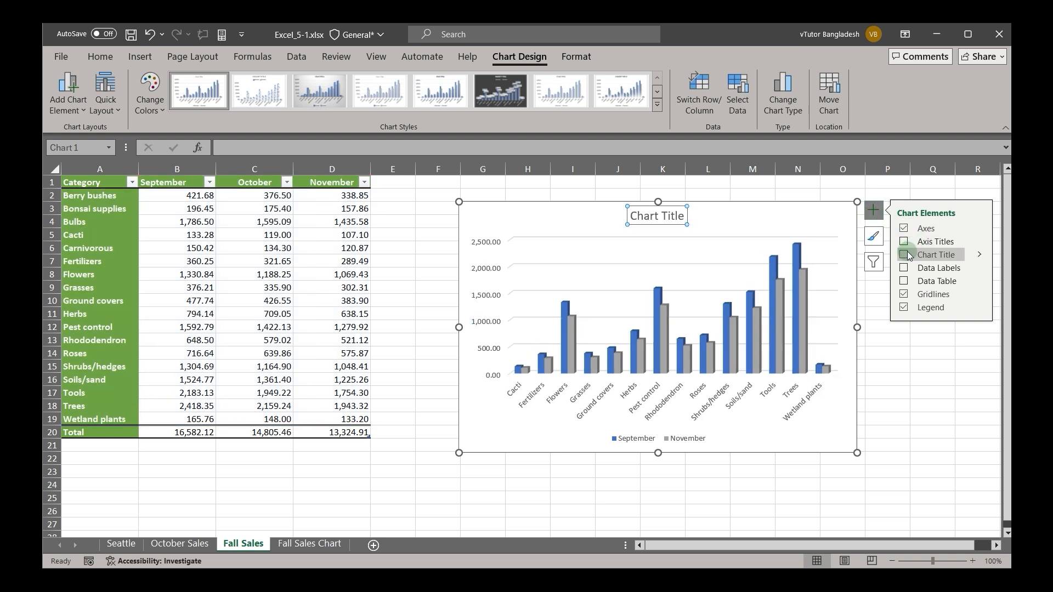
left_click(905, 256)
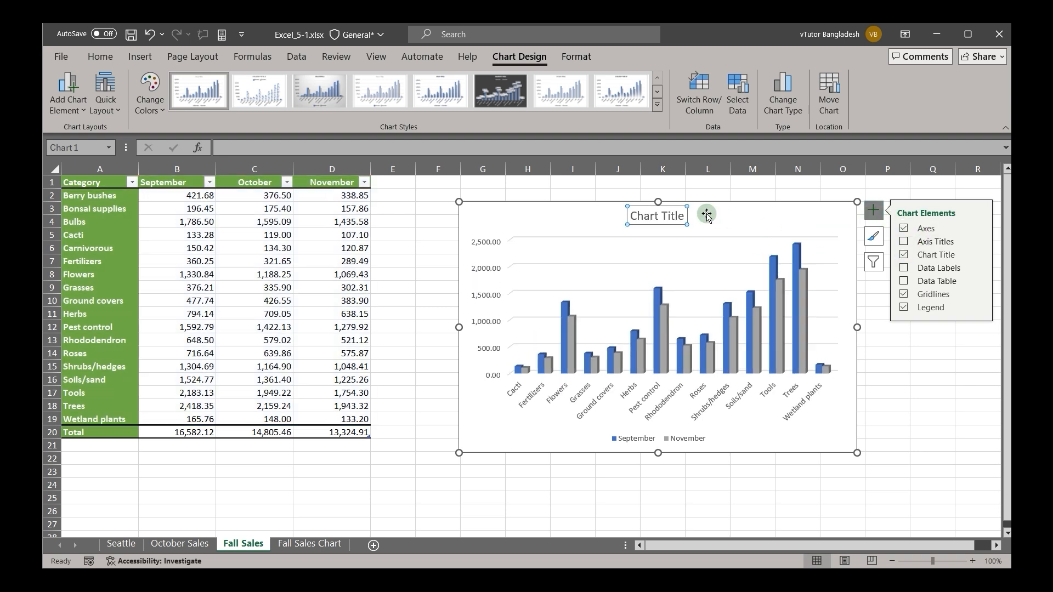
Change the column chart's title text to "Sales per Item".
triple_click(655, 218)
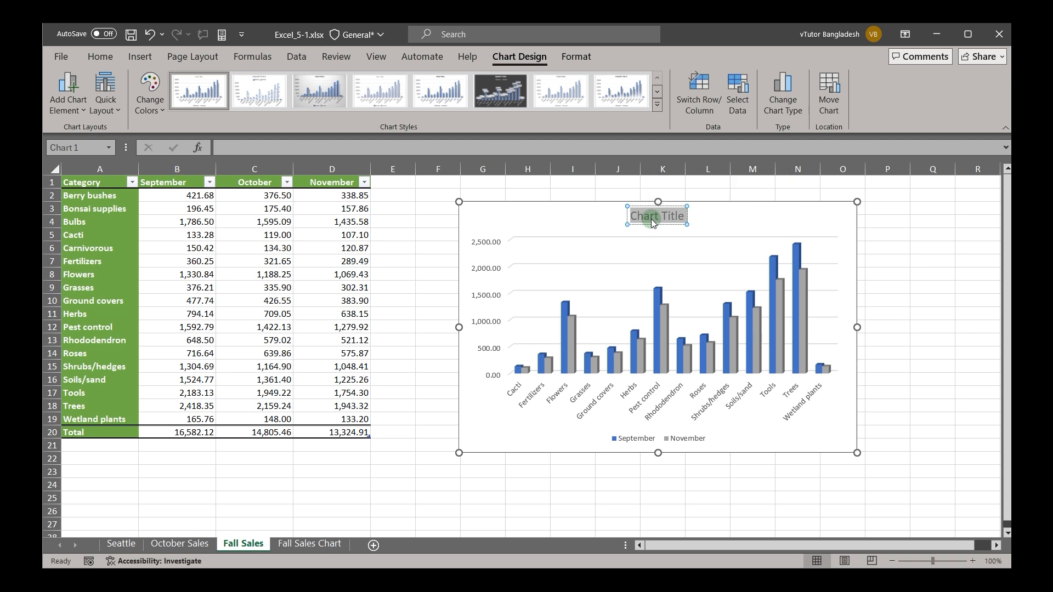
type("Sales")
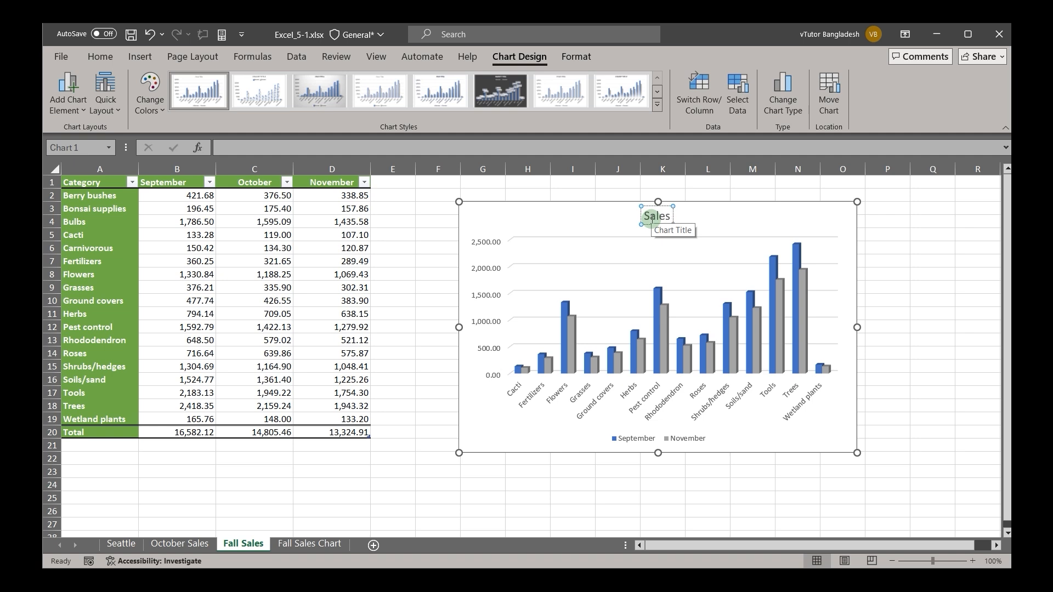
type(" per Item")
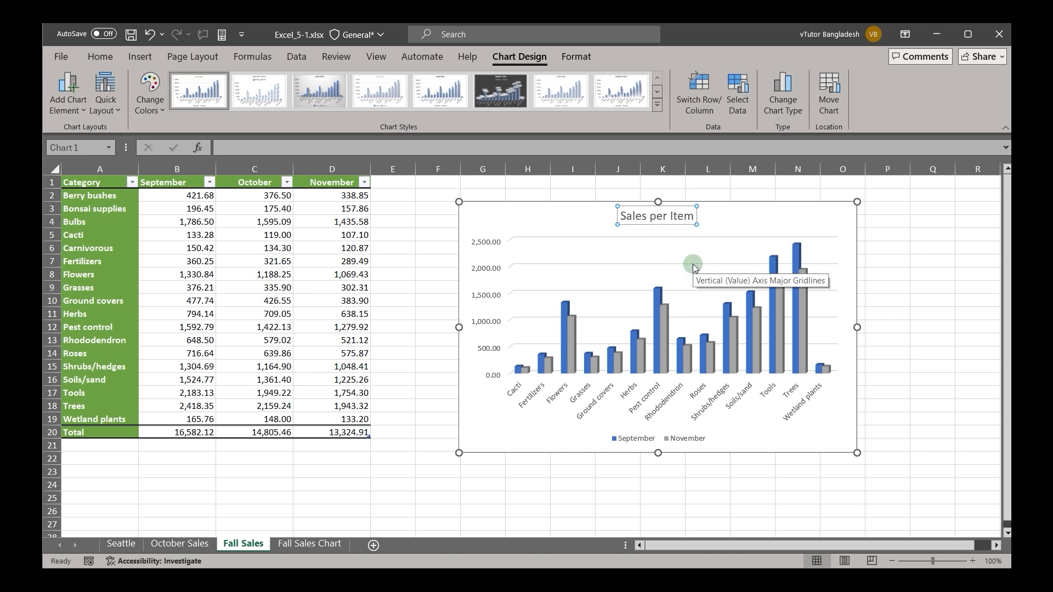
left_click(527, 222)
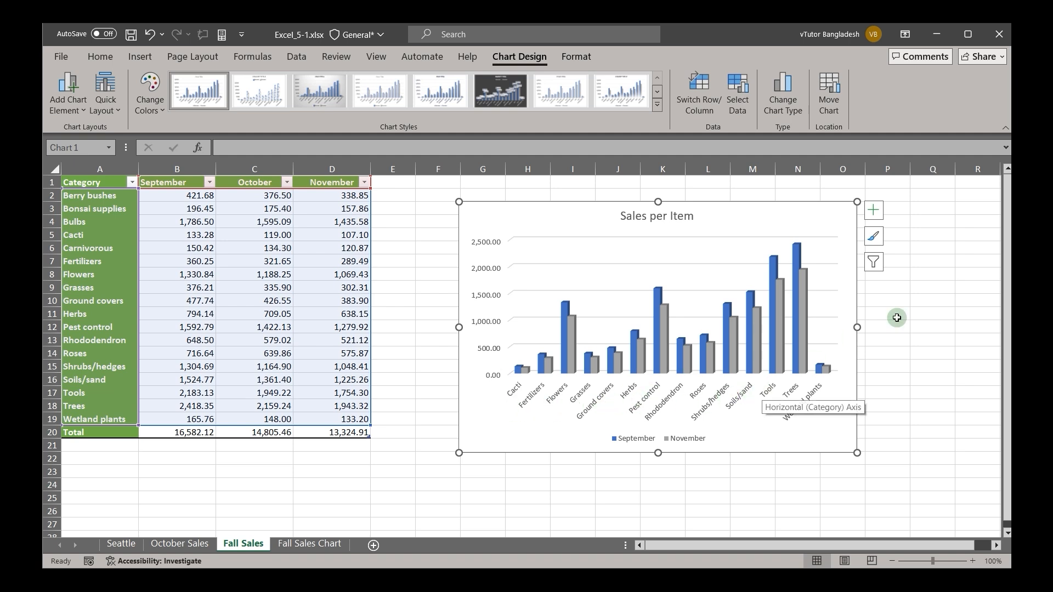
Add axis titles to the chart and name the horizontal axis "Categories".
left_click(877, 219)
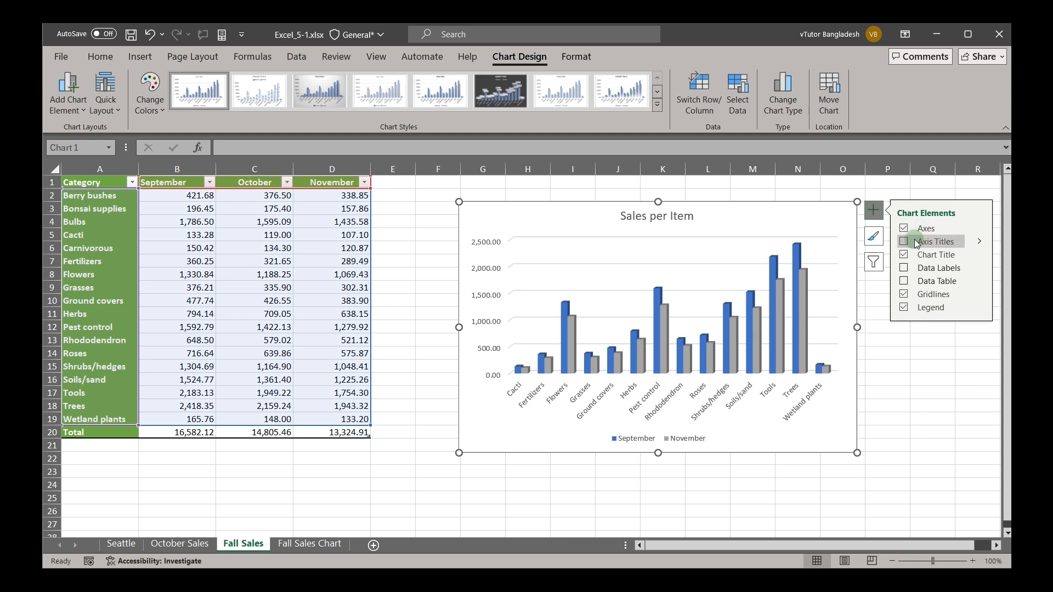
left_click(904, 243)
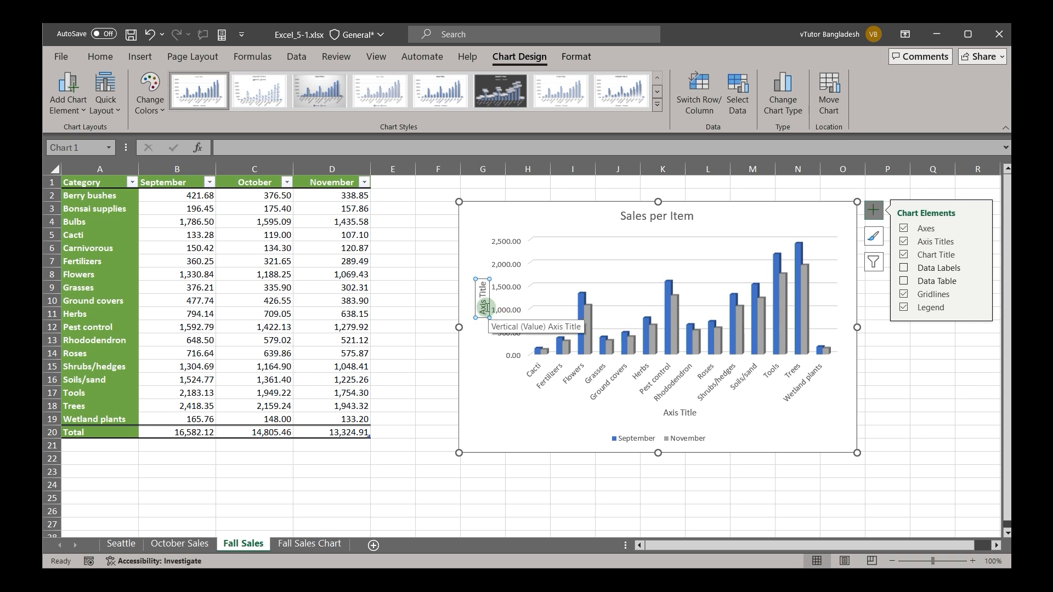
left_click(680, 413)
triple_click(677, 416)
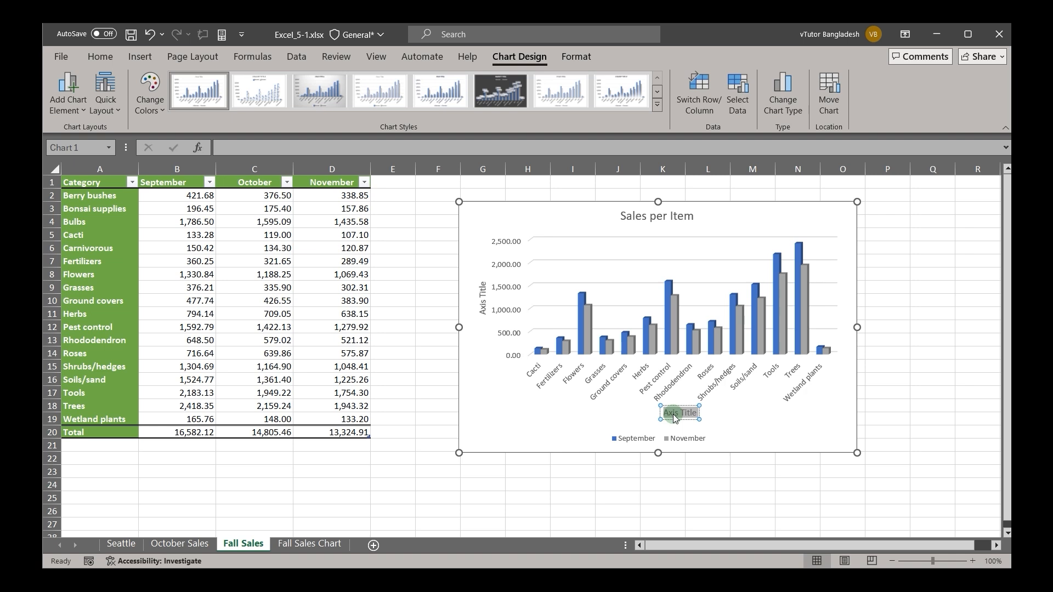
type("Categories")
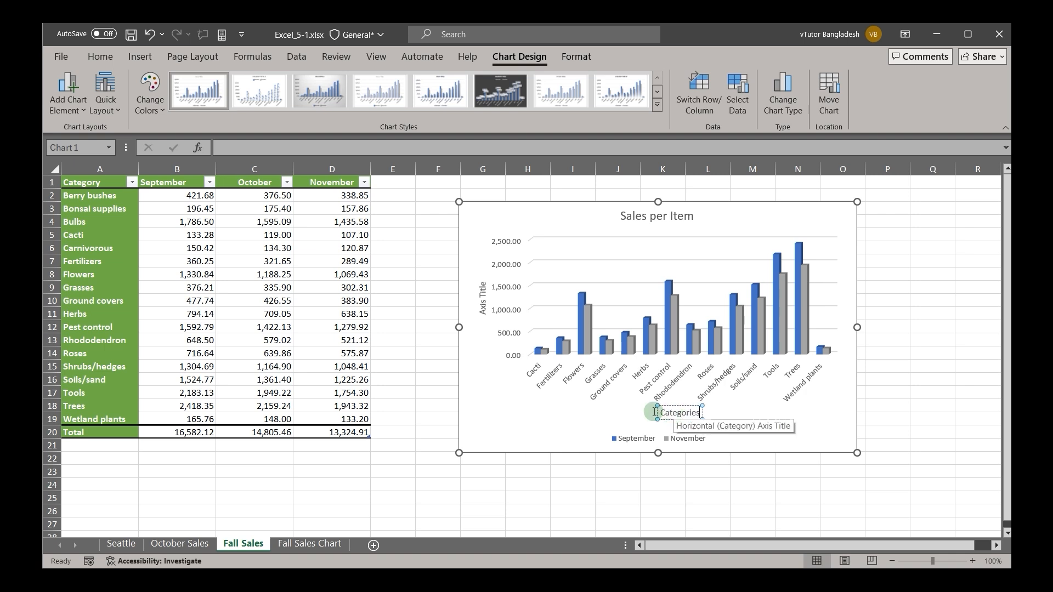
Name the chart's vertical axis "Sales Amount".
left_click(483, 298)
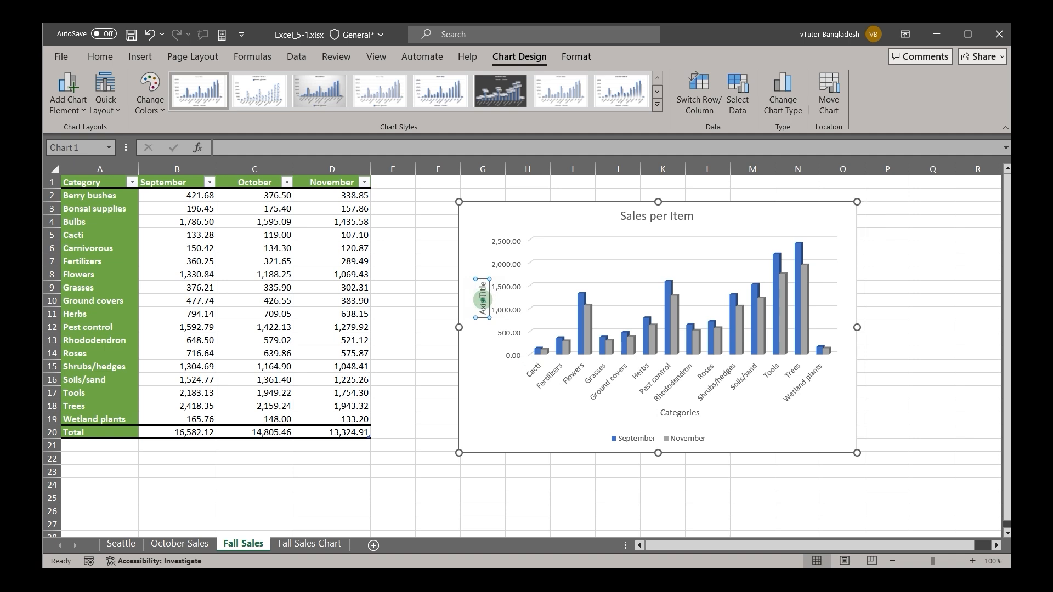
triple_click(483, 301)
type("Sales Amount")
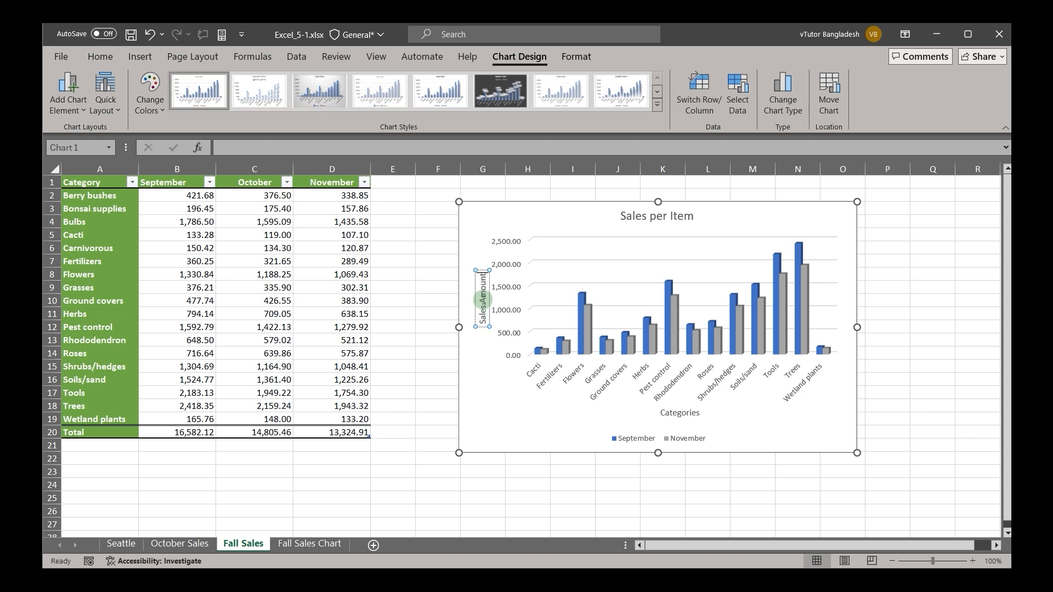
left_click(516, 403)
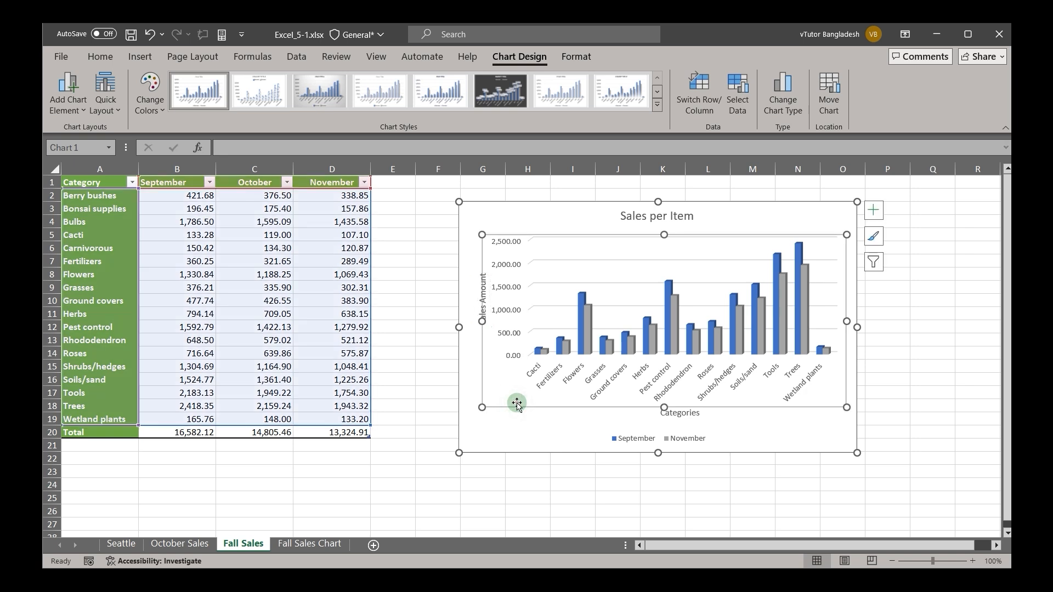
Show data labels on the columns and add a data table to the Sales per Item chart.
left_click(874, 215)
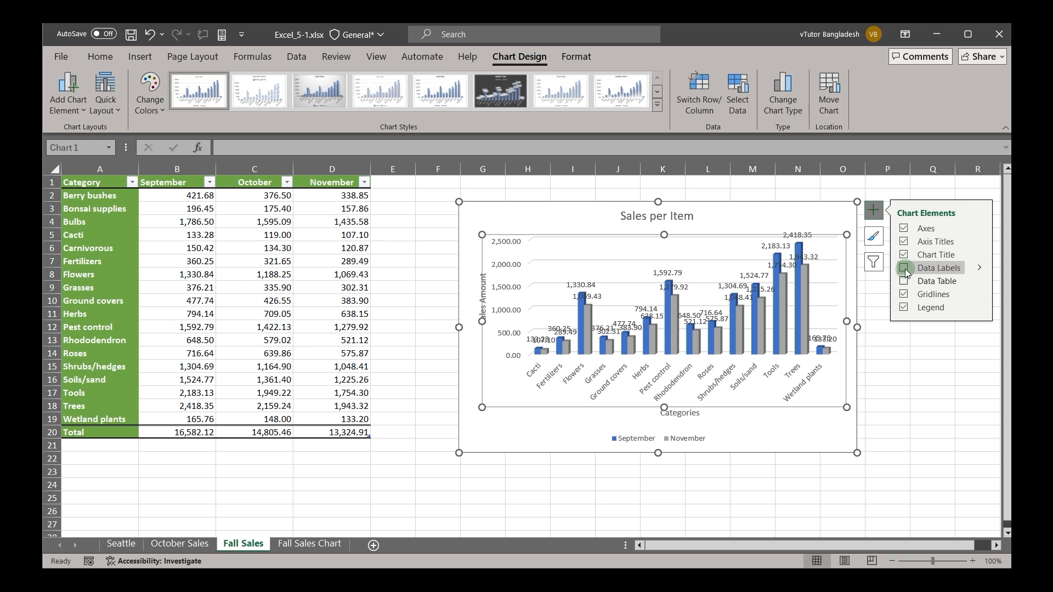
left_click(904, 268)
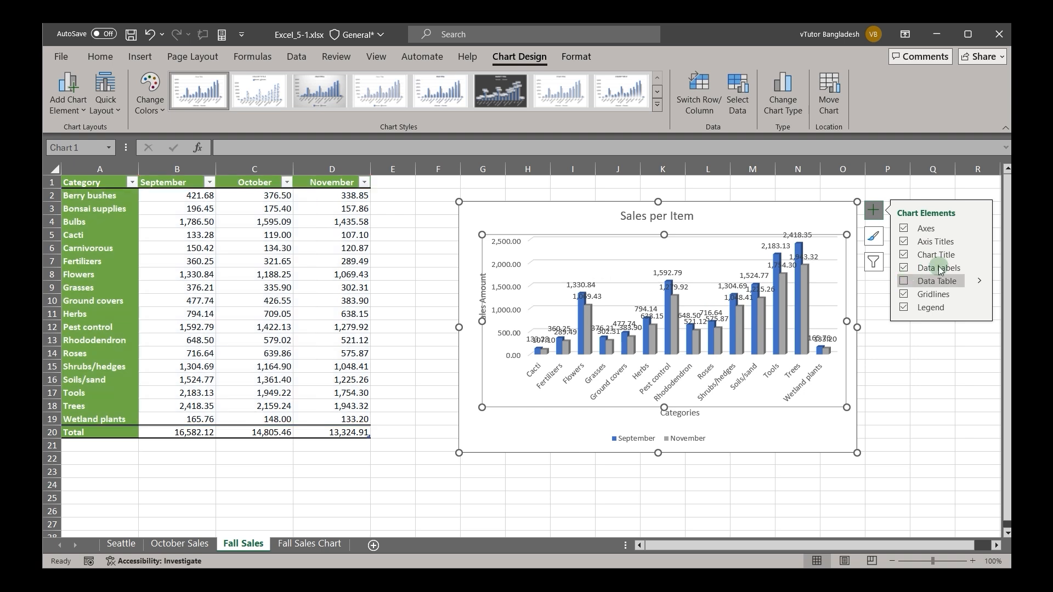
left_click(980, 269)
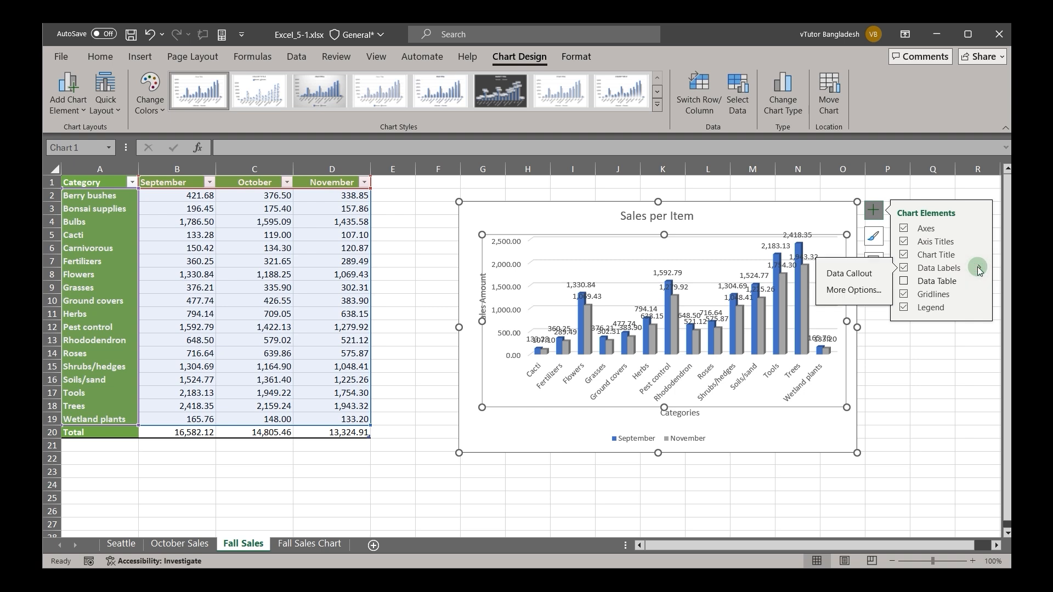
left_click(860, 274)
left_click(904, 282)
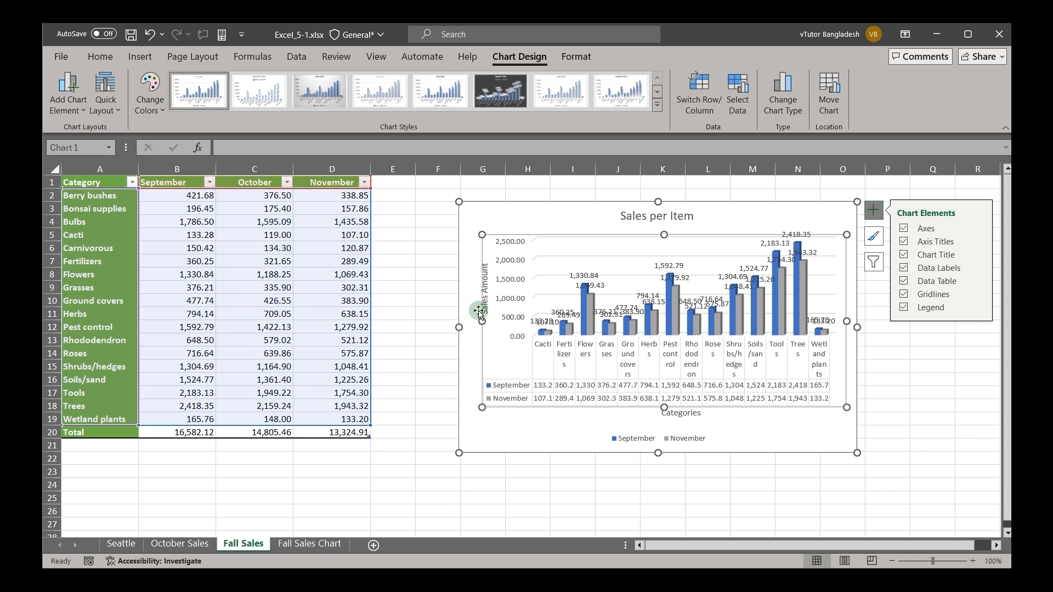
Move the Sales per Item chart from the Fall Sales sheet to a new chart sheet of its own.
left_click(487, 213)
left_click(776, 122)
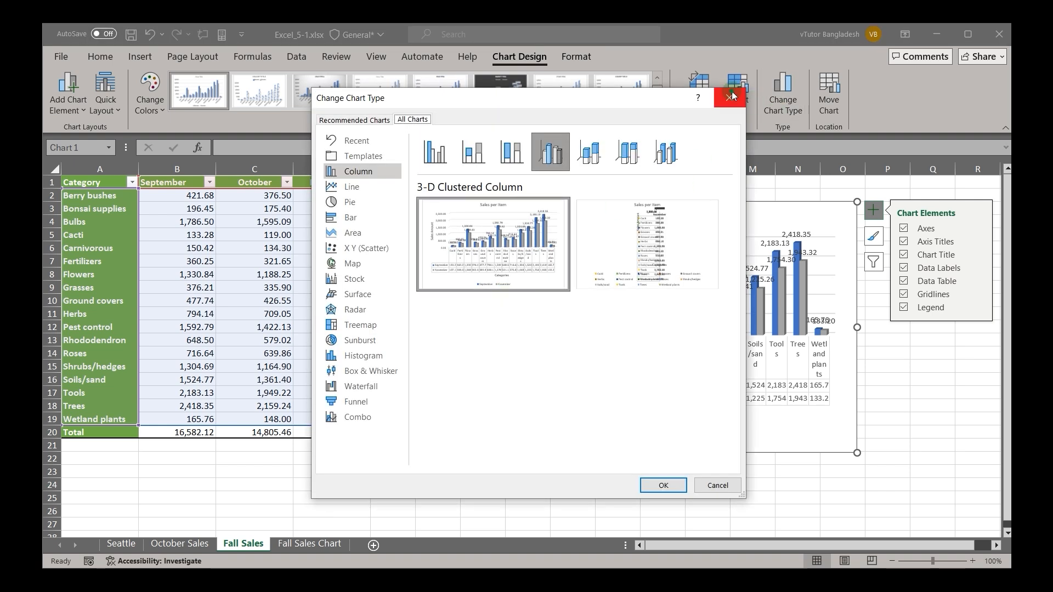
left_click(729, 98)
left_click(829, 94)
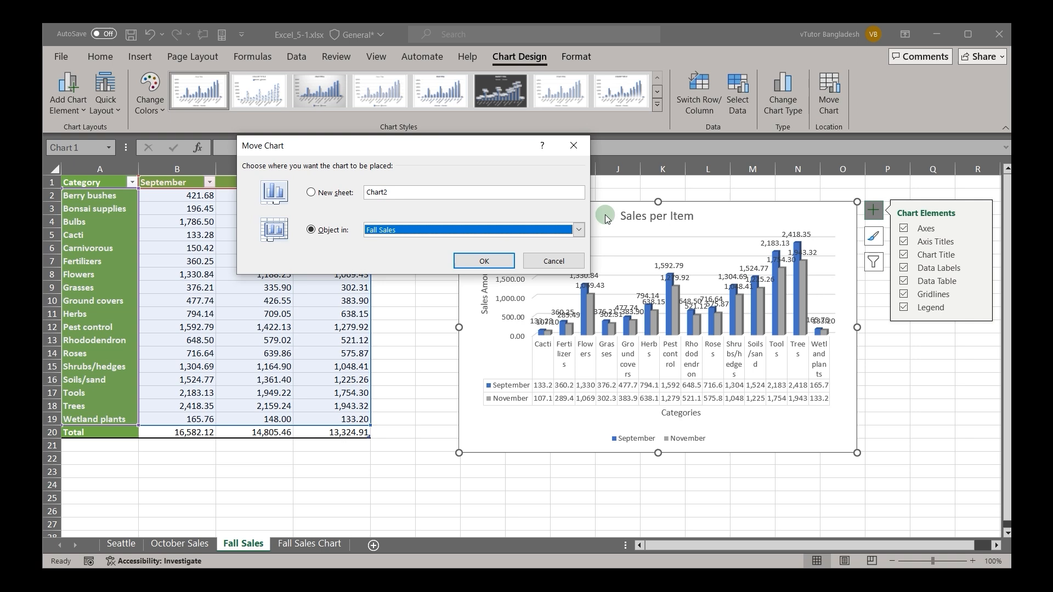
left_click(311, 192)
left_click(478, 263)
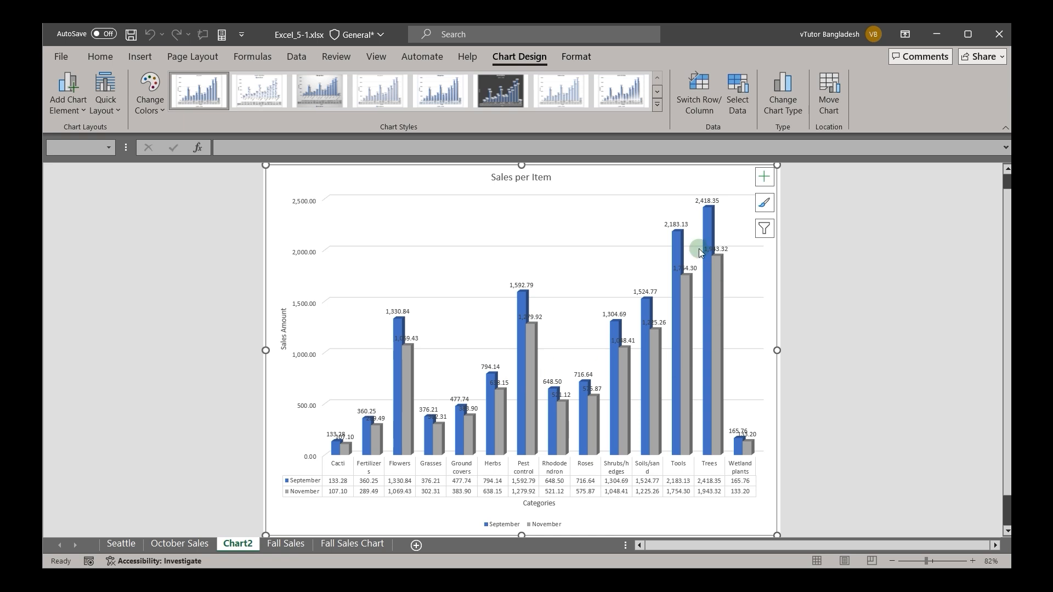
Review the available chart elements and place the chart's legend at the top, below the chart title.
scroll(408, 390, "down", 1)
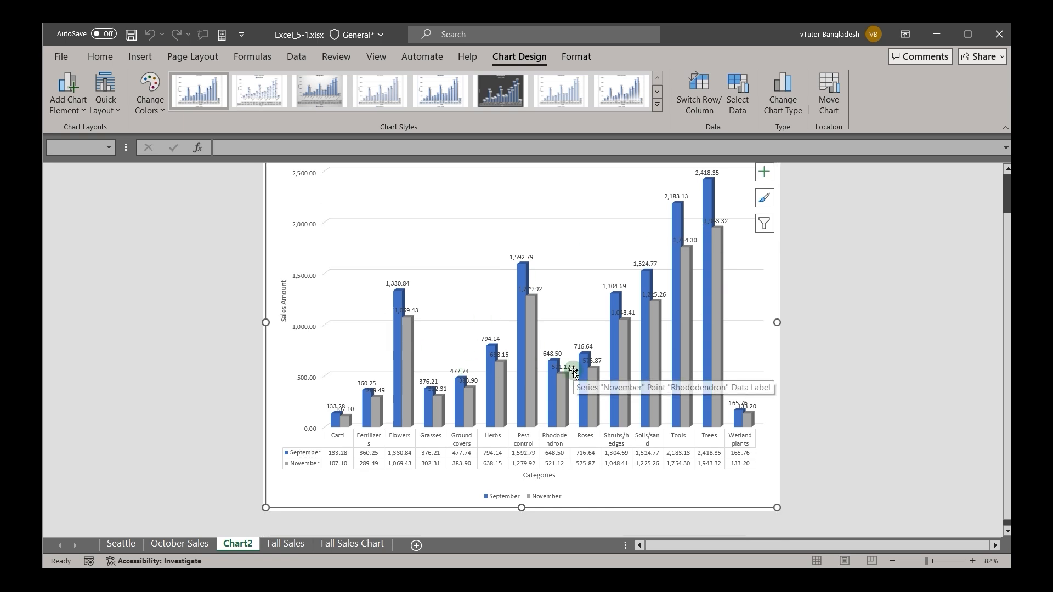
scroll(475, 234, "up", 2)
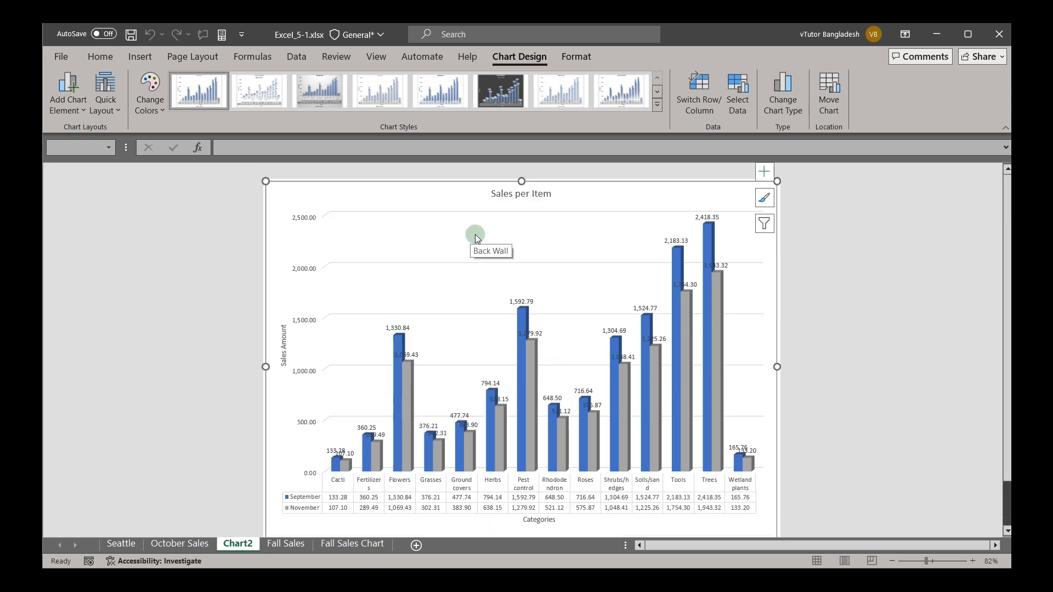
left_click(72, 103)
left_click(105, 133)
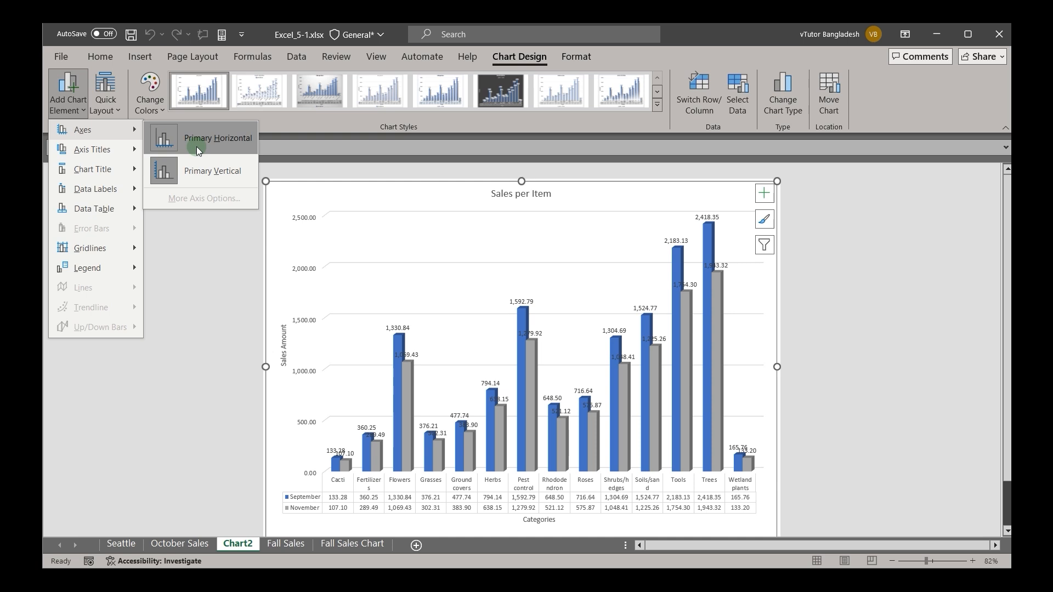
mouse_move(128, 174)
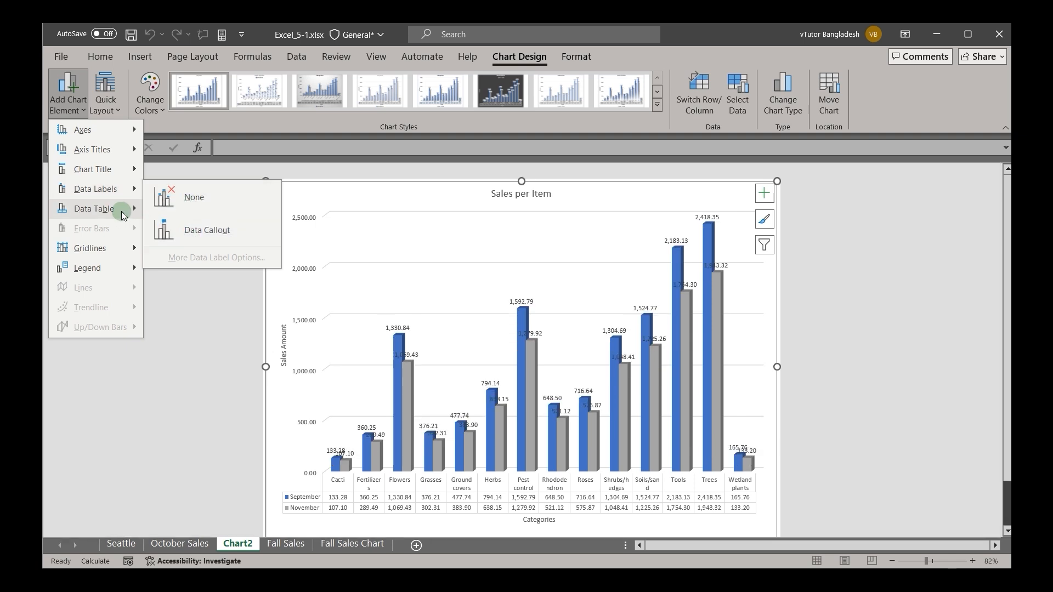
mouse_move(117, 215)
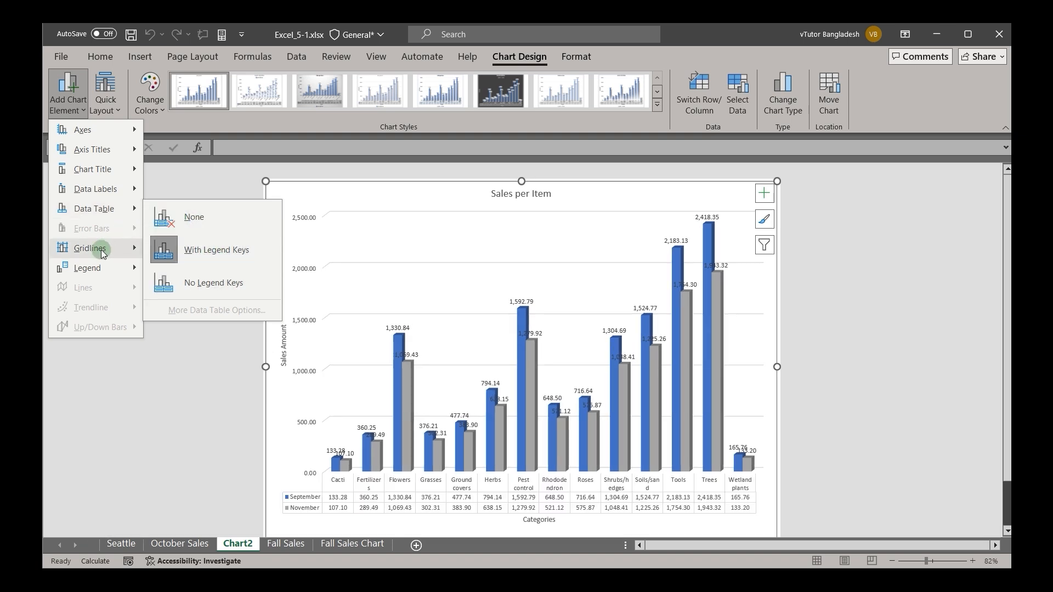
mouse_move(126, 251)
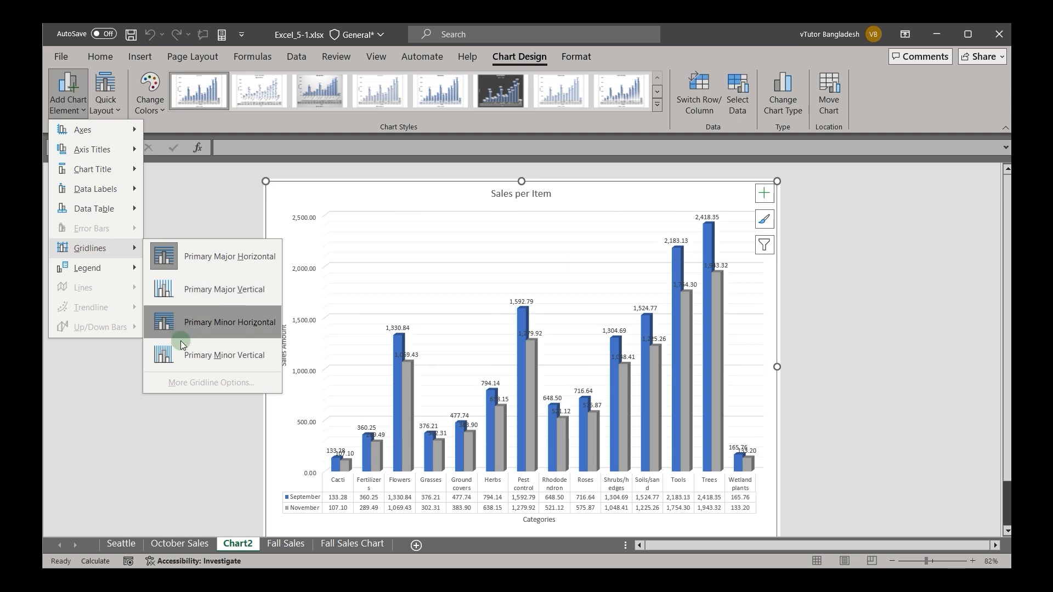
mouse_move(121, 269)
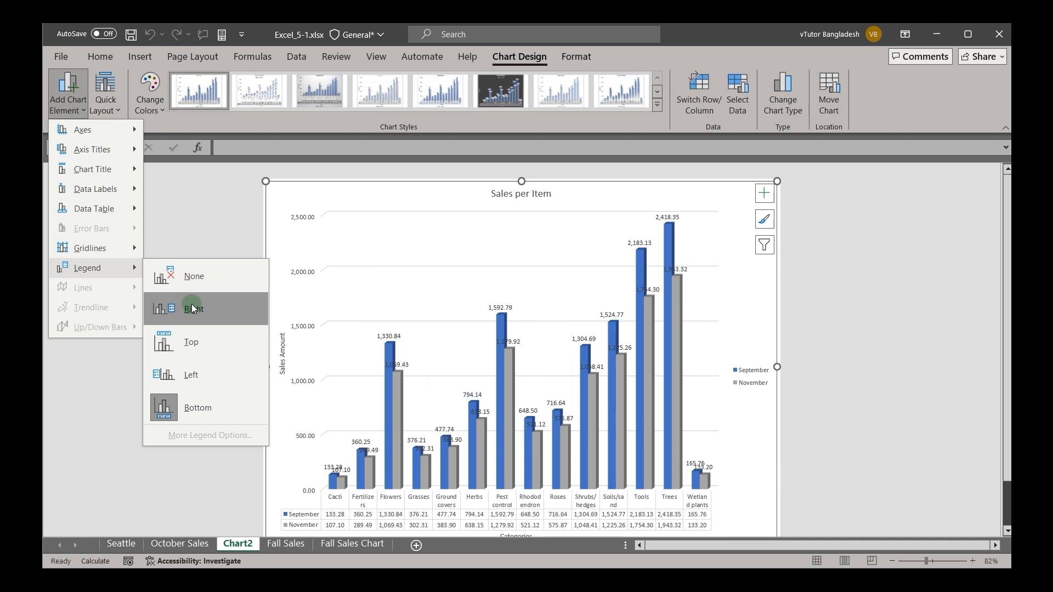
left_click(192, 344)
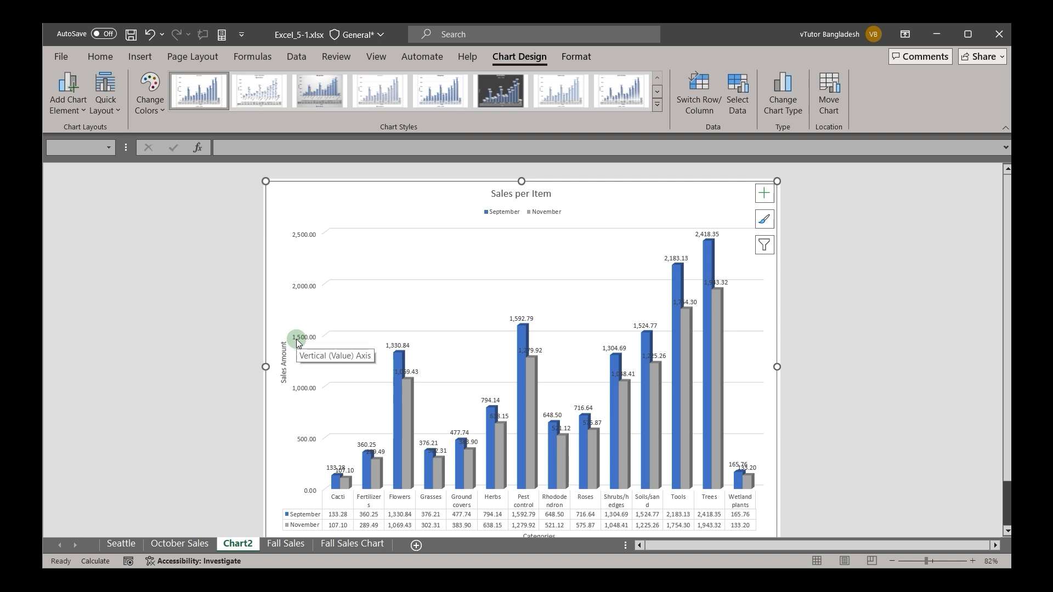
Make the "Sales per Item" chart title bold and enlarge its font to 18 pt.
left_click(497, 194)
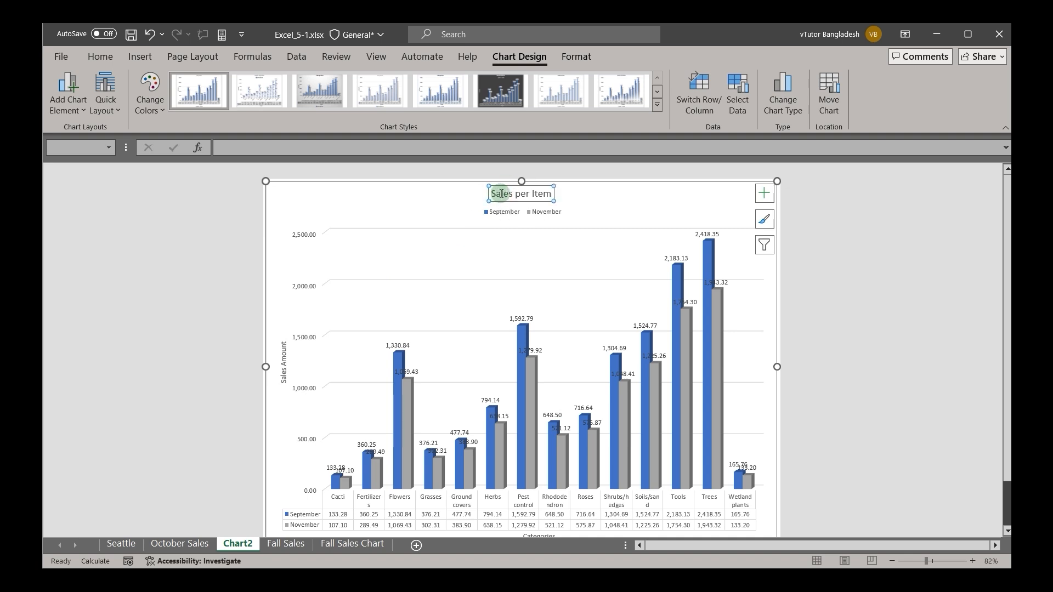
triple_click(500, 194)
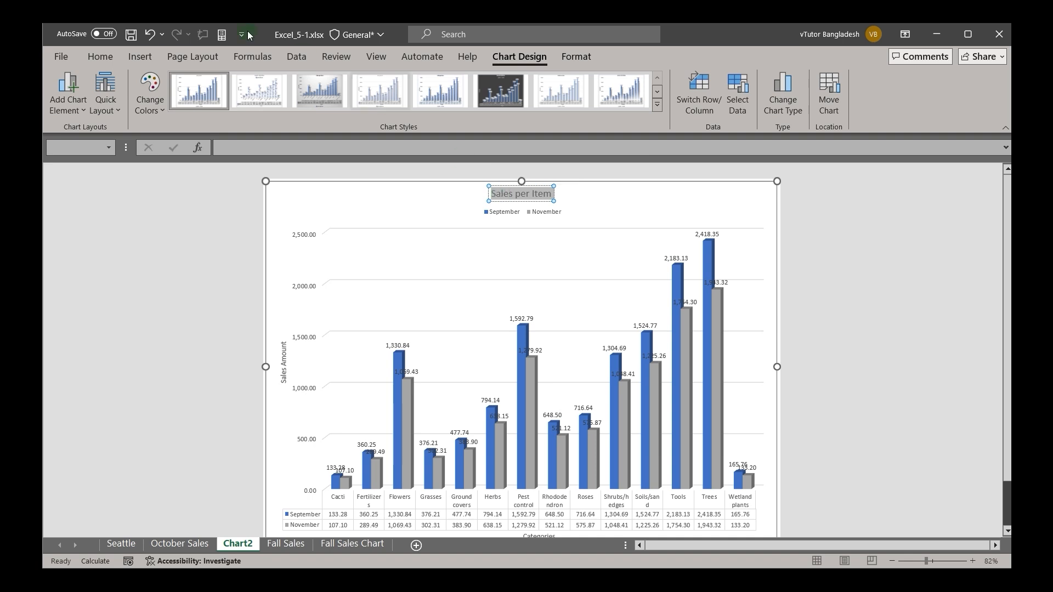
left_click(490, 198)
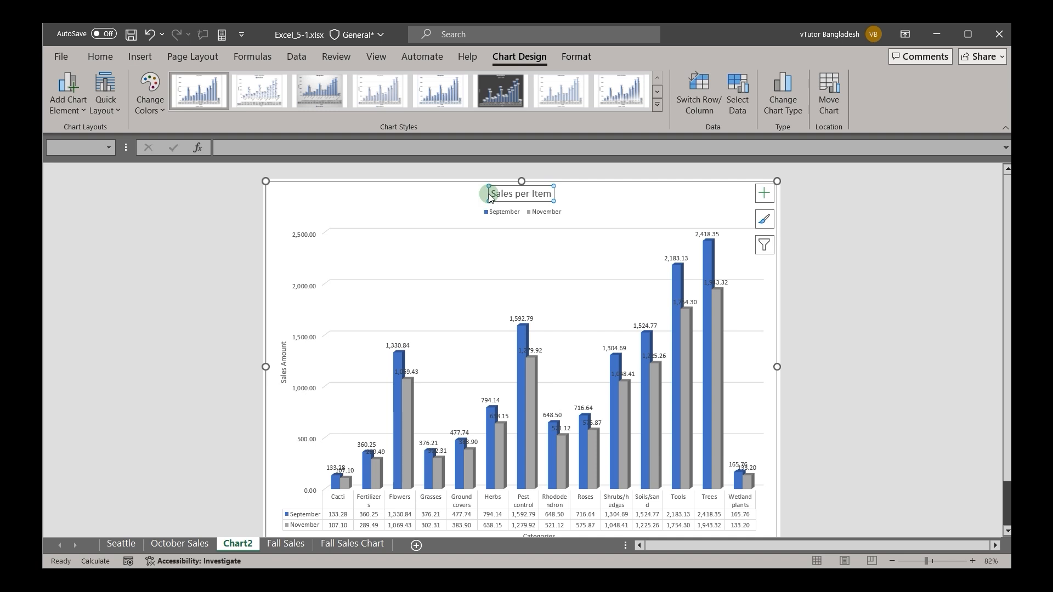
double_click(510, 192)
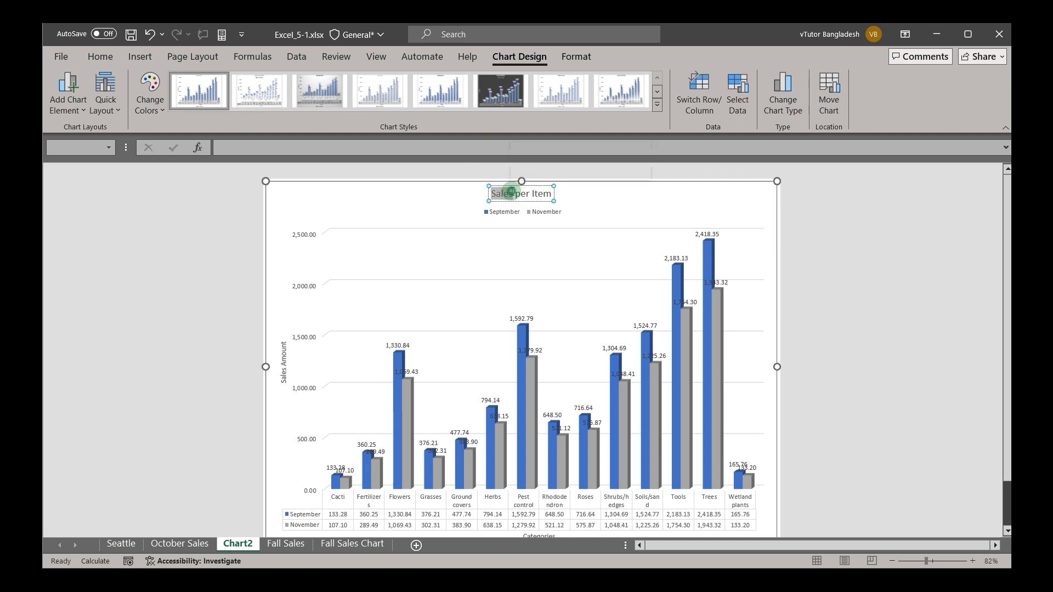
left_click(85, 58)
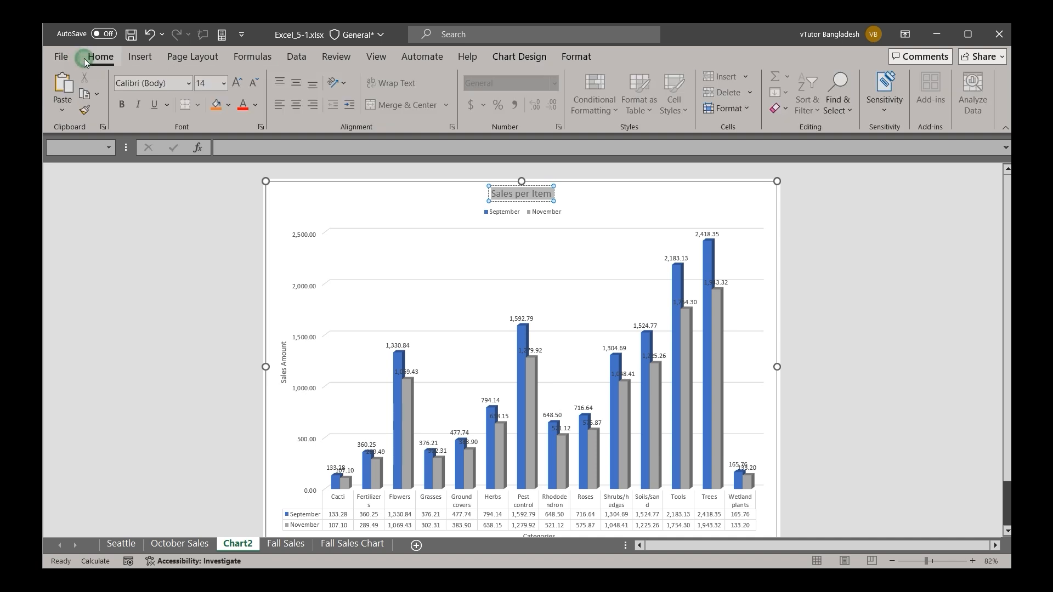
left_click(121, 104)
left_click(240, 82)
left_click(240, 82)
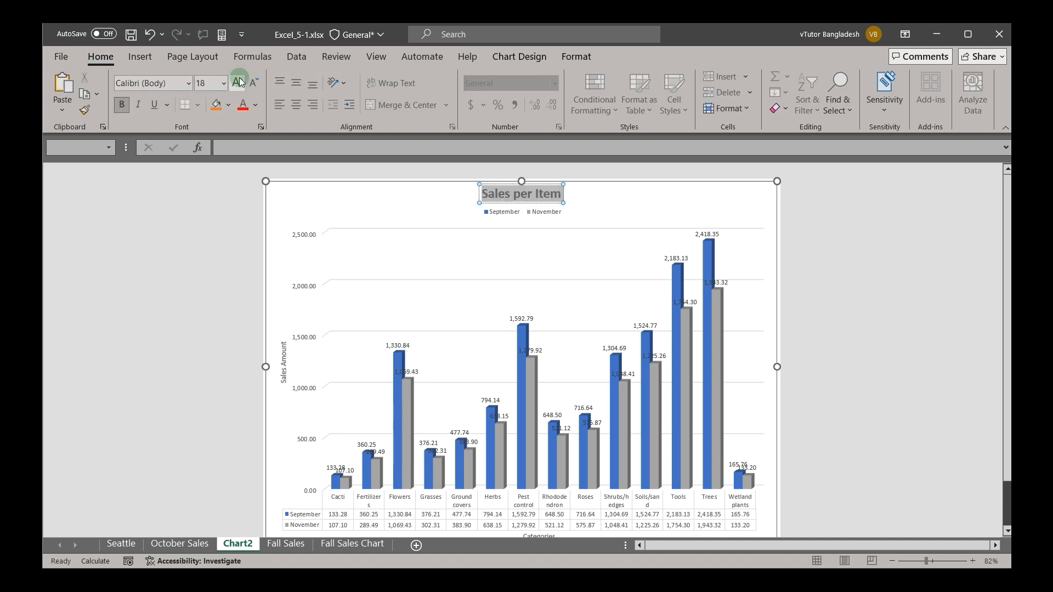
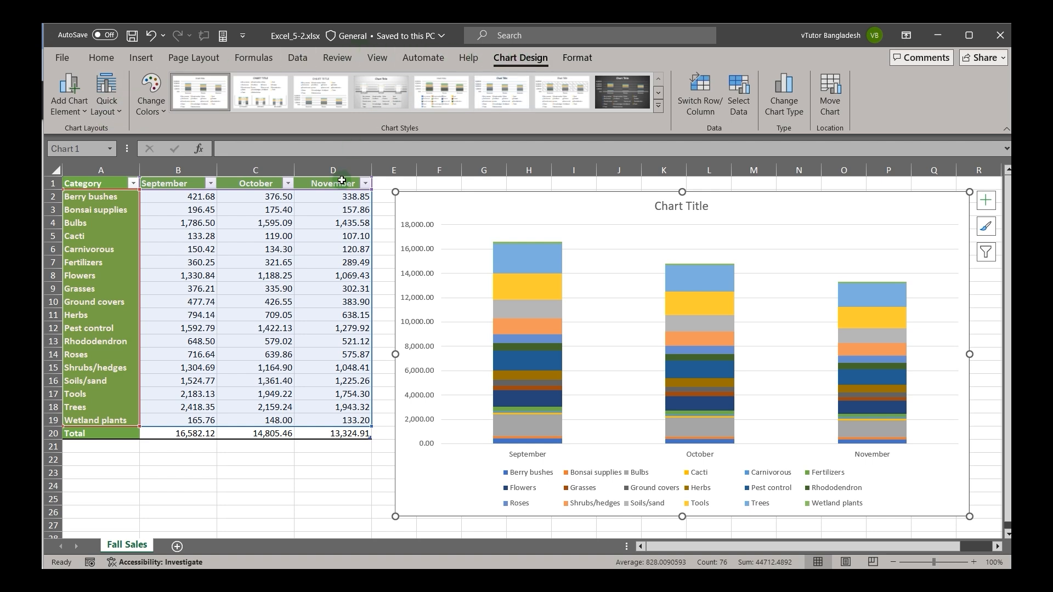
Try the data-table quick layout on the stacked column chart, and replace it with the layout showing series lines and axis titles.
left_click(390, 375)
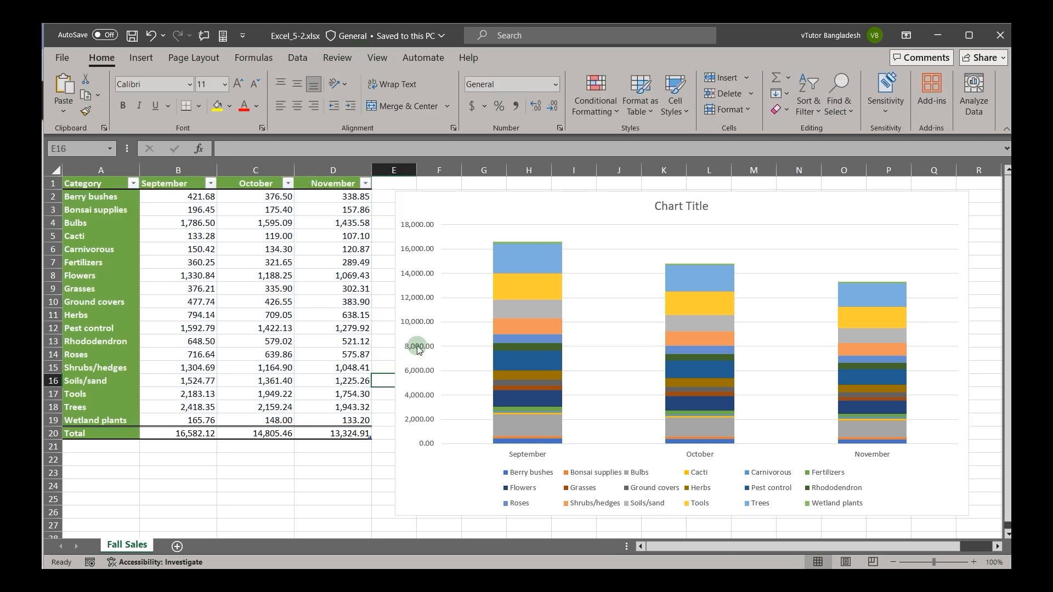
left_click(464, 199)
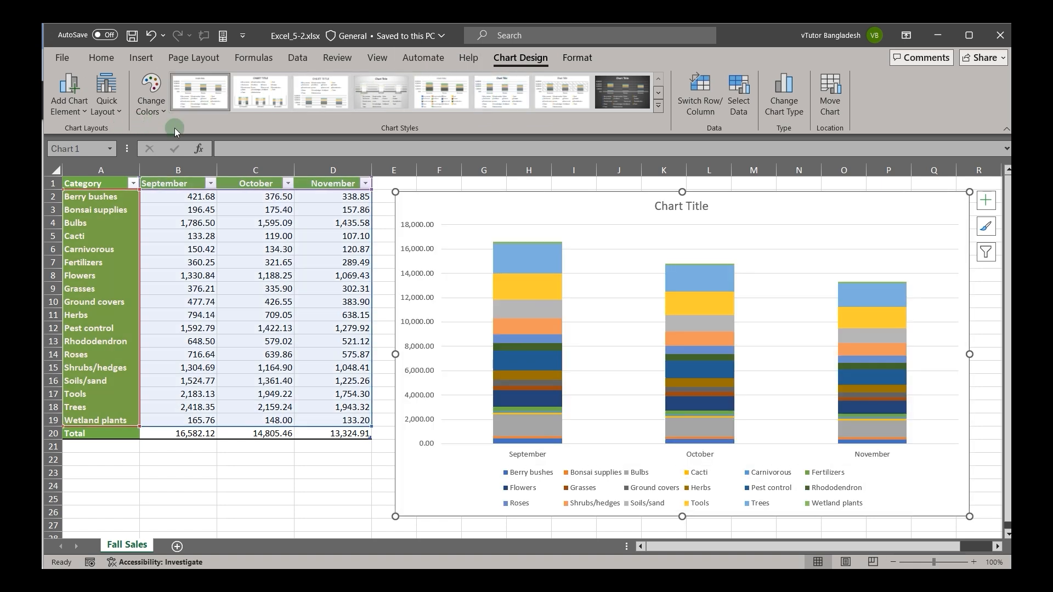
left_click(107, 116)
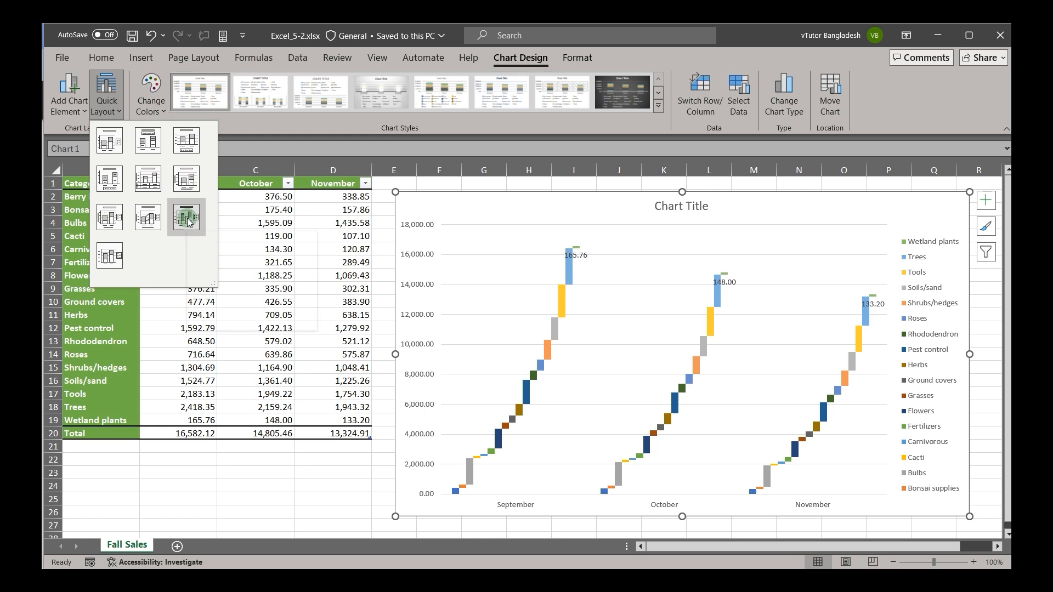
left_click(155, 182)
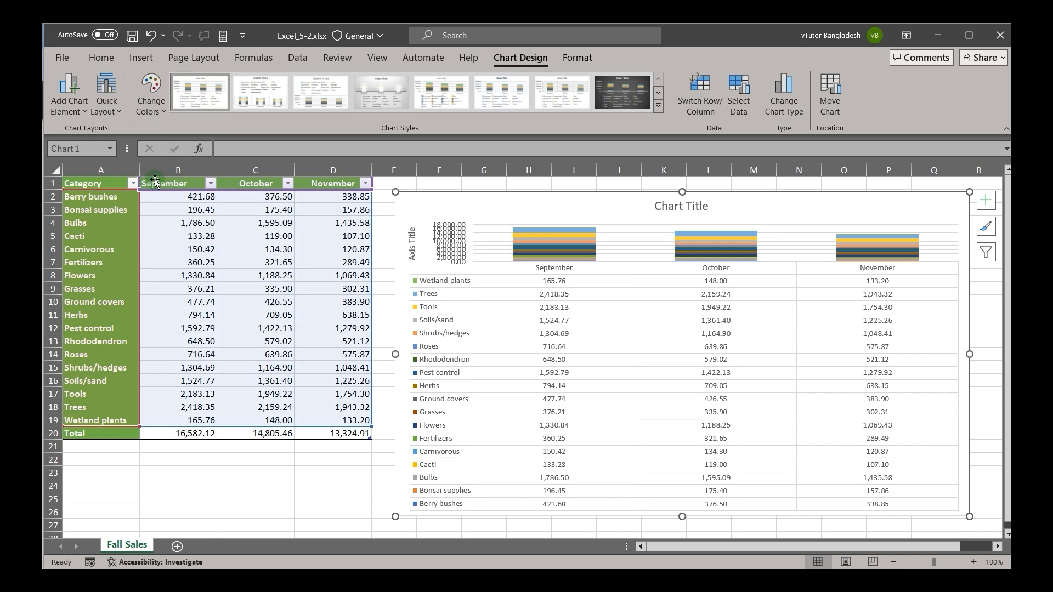
left_click(112, 109)
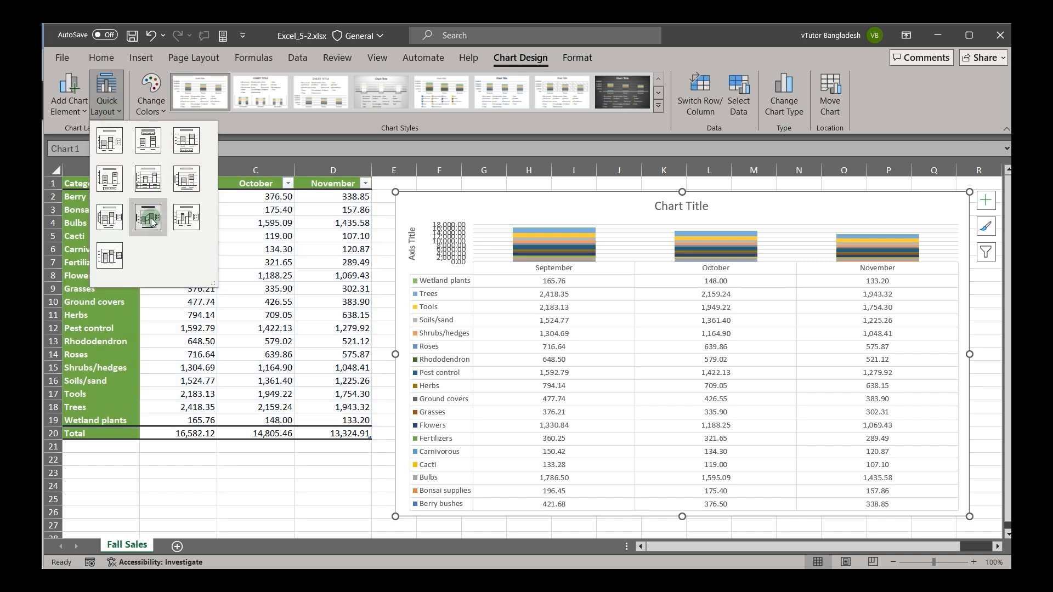
left_click(148, 217)
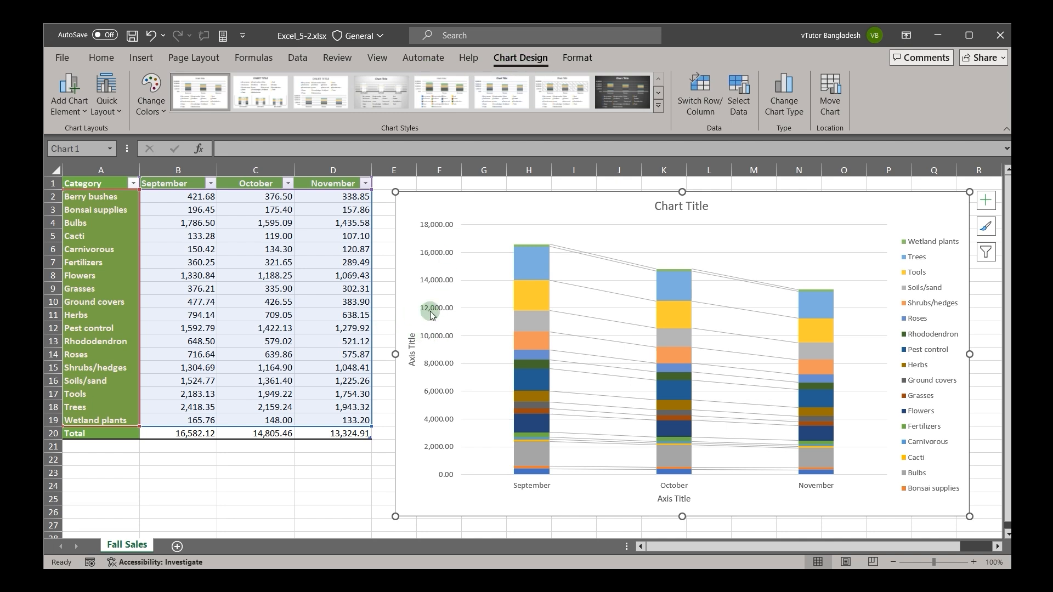
Preview the chart styles on the stacked column chart and apply the dark-background Style 8.
left_click(380, 286)
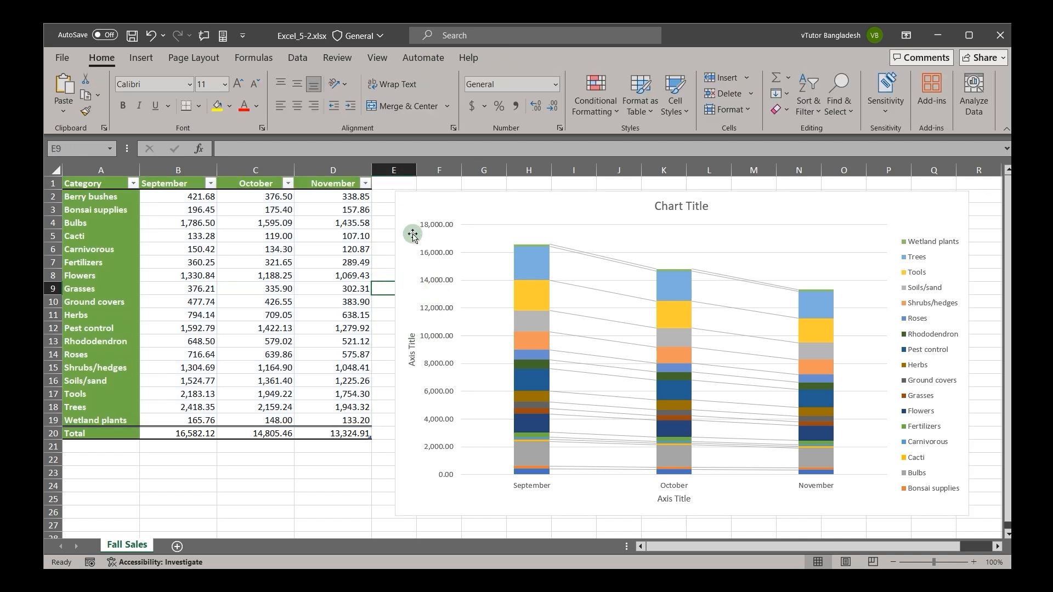
left_click(412, 234)
left_click(251, 92)
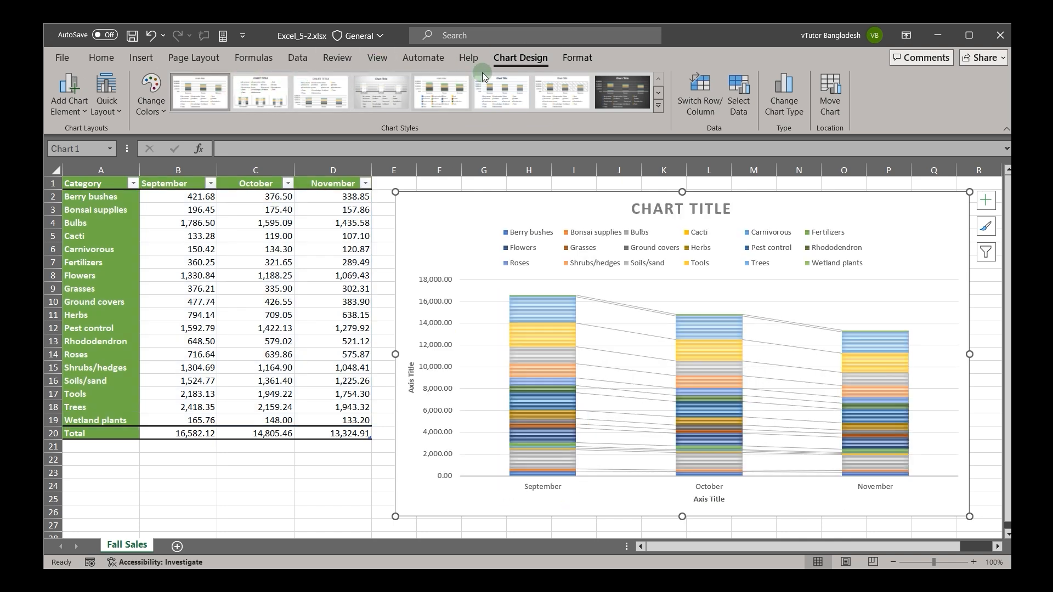
left_click(375, 85)
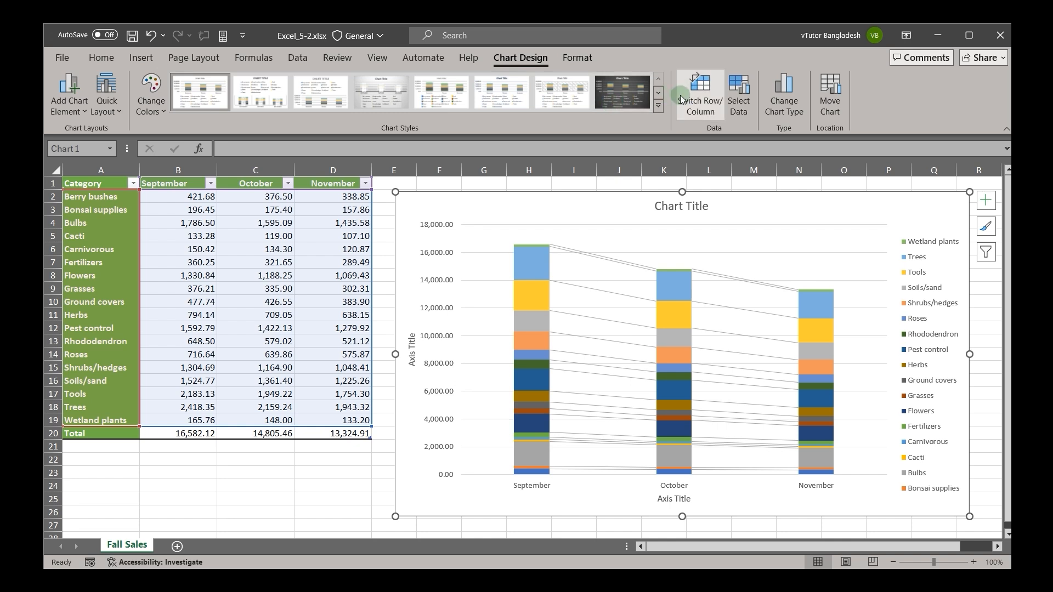
left_click(659, 106)
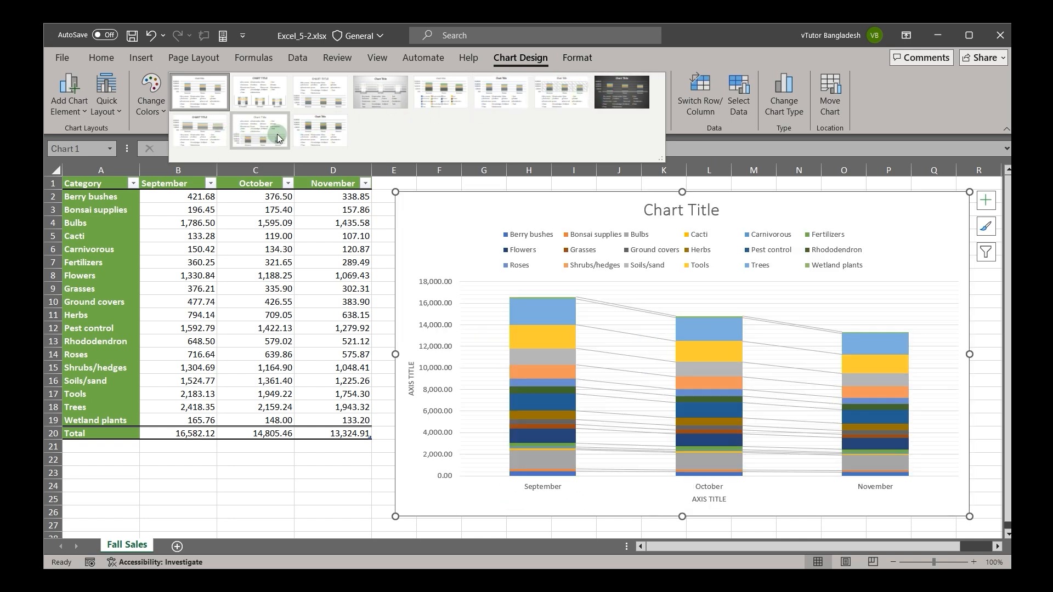
left_click(613, 93)
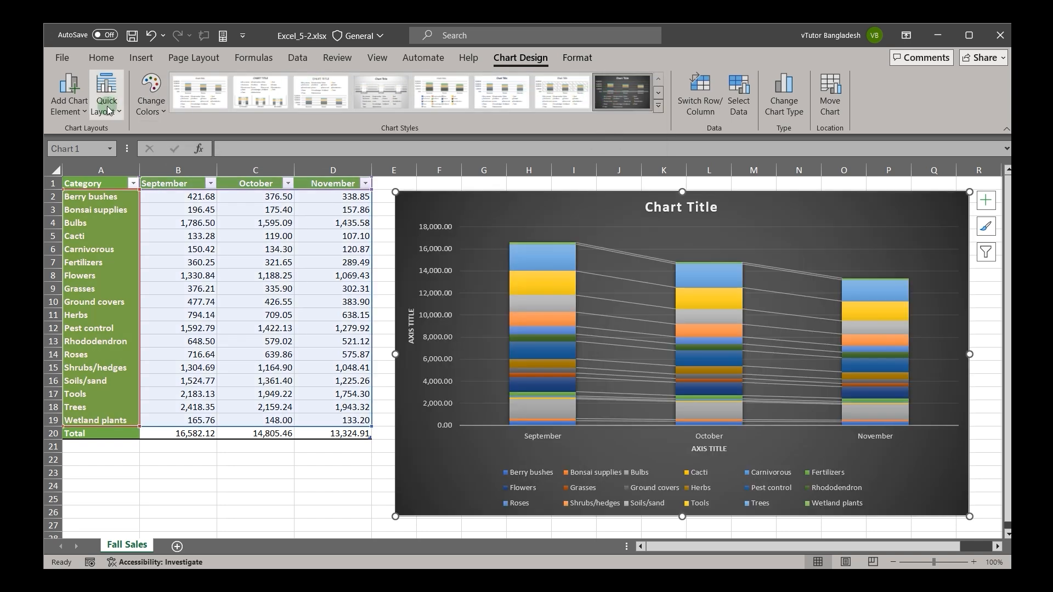
Apply the quick layout with data labels and no chart title, and restyle the chart with pale, outlined columns.
left_click(107, 108)
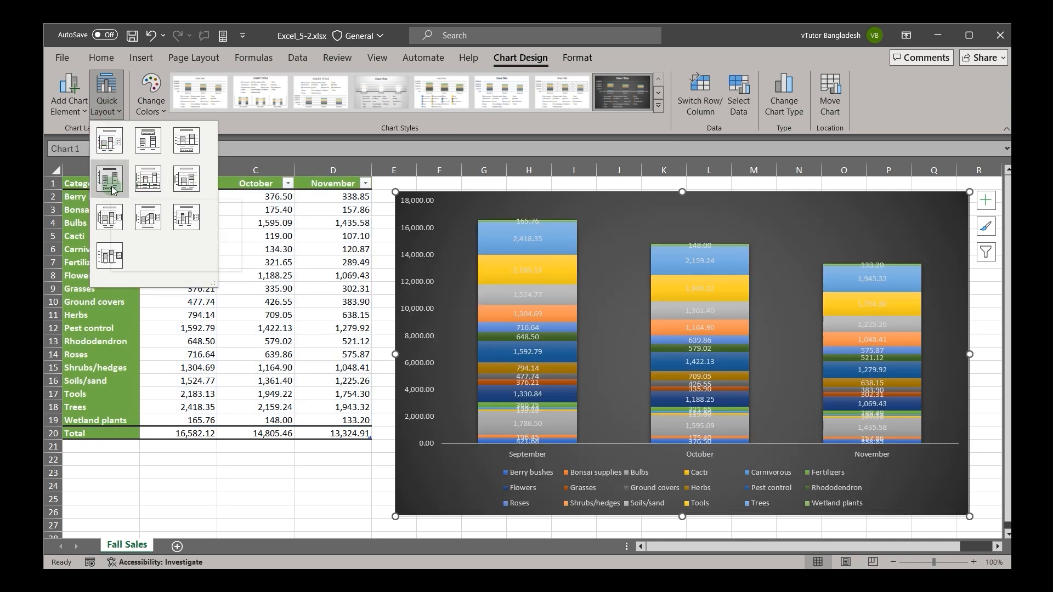
left_click(111, 189)
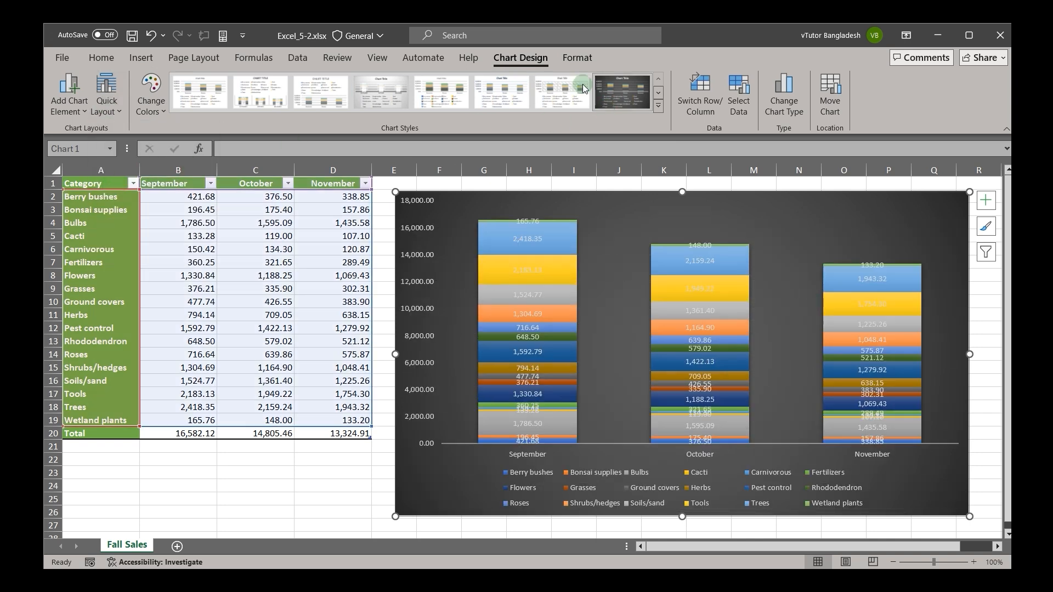
left_click(428, 102)
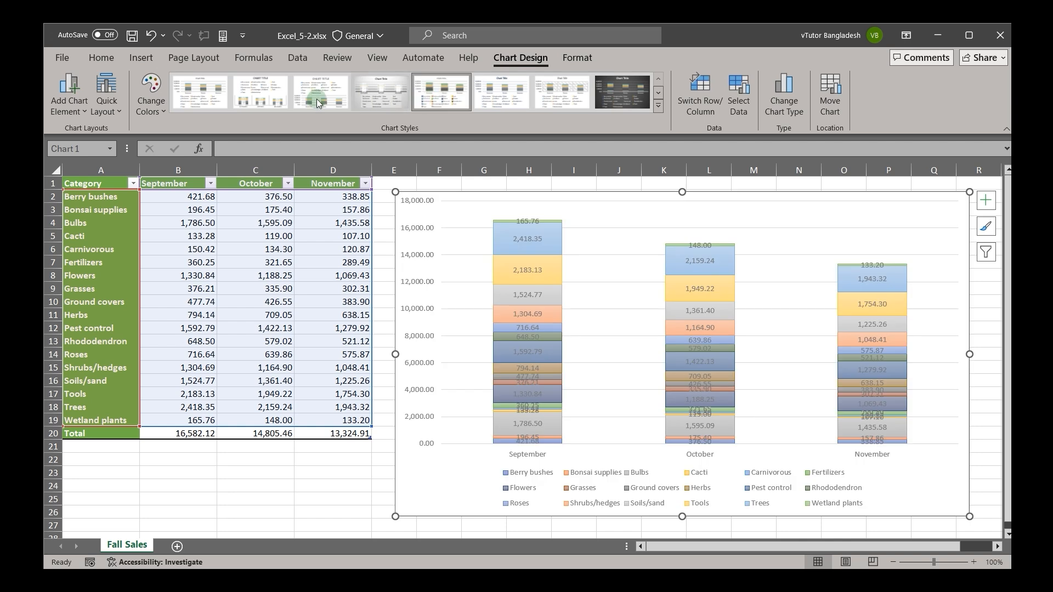
Apply the quick layout with a chart title and a legend beside the columns, and restyle the chart with Style 8.
left_click(108, 99)
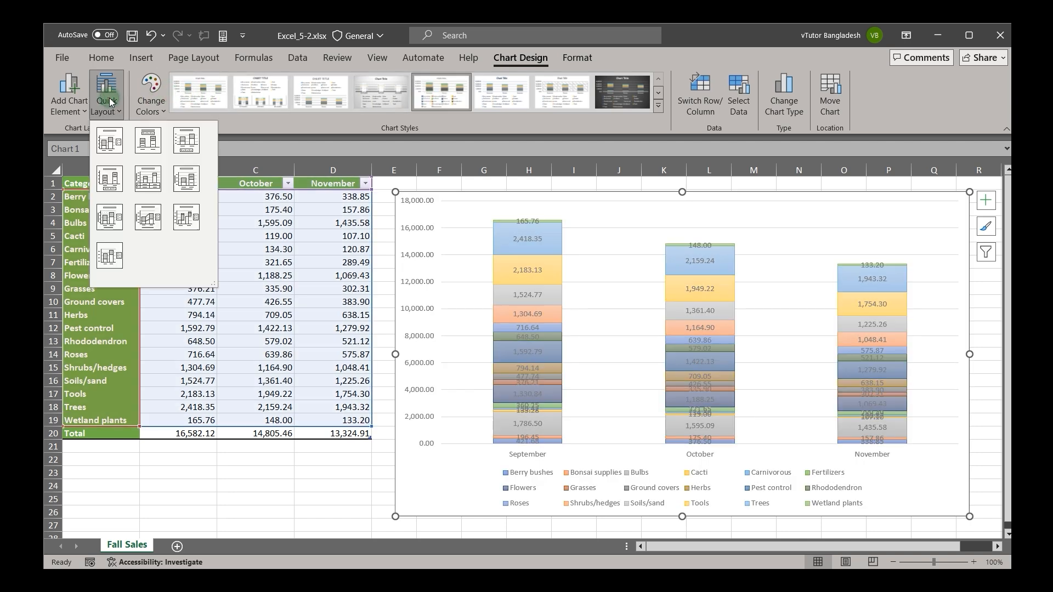
left_click(109, 135)
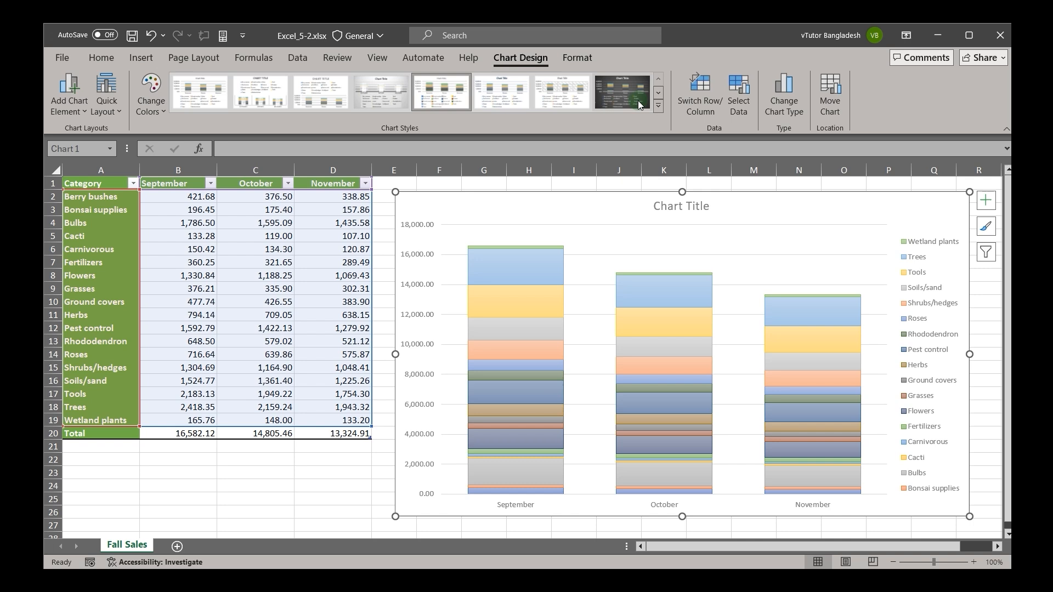
left_click(649, 104)
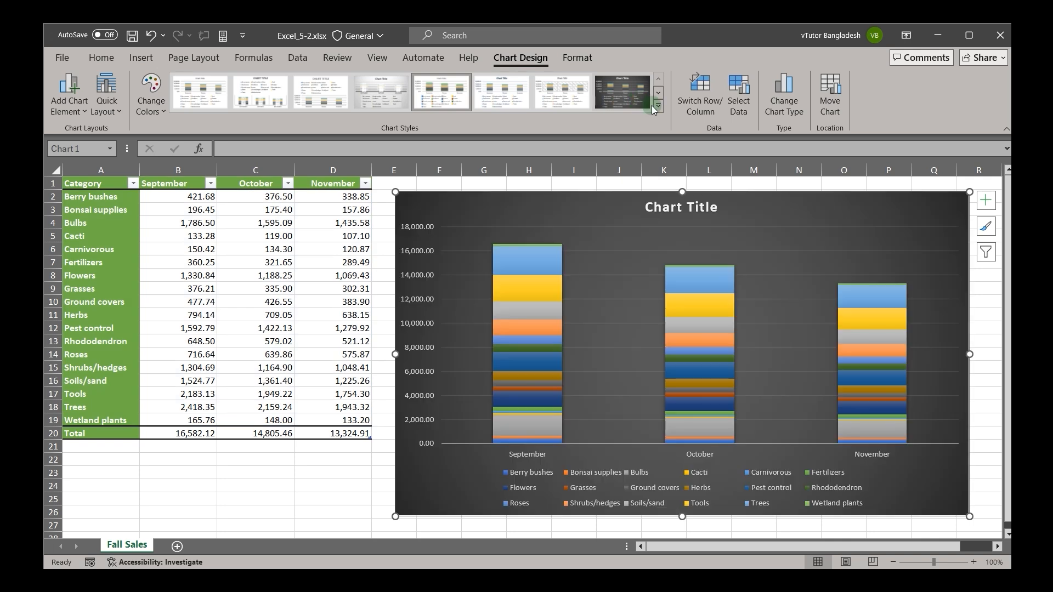
left_click(624, 95)
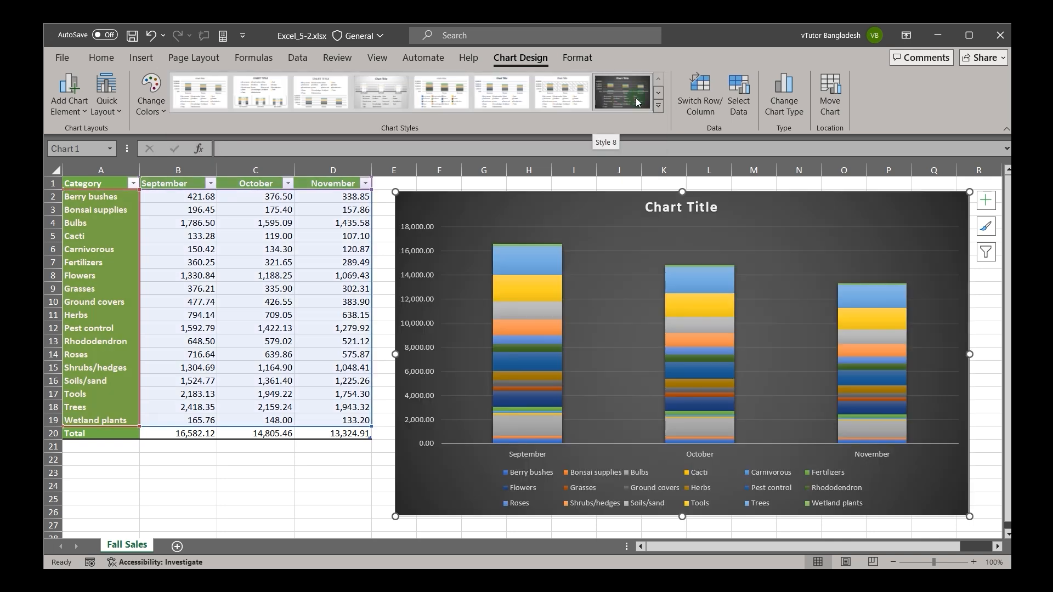
Apply chart Style 11 to the stacked column chart of the fall sales.
left_click(658, 106)
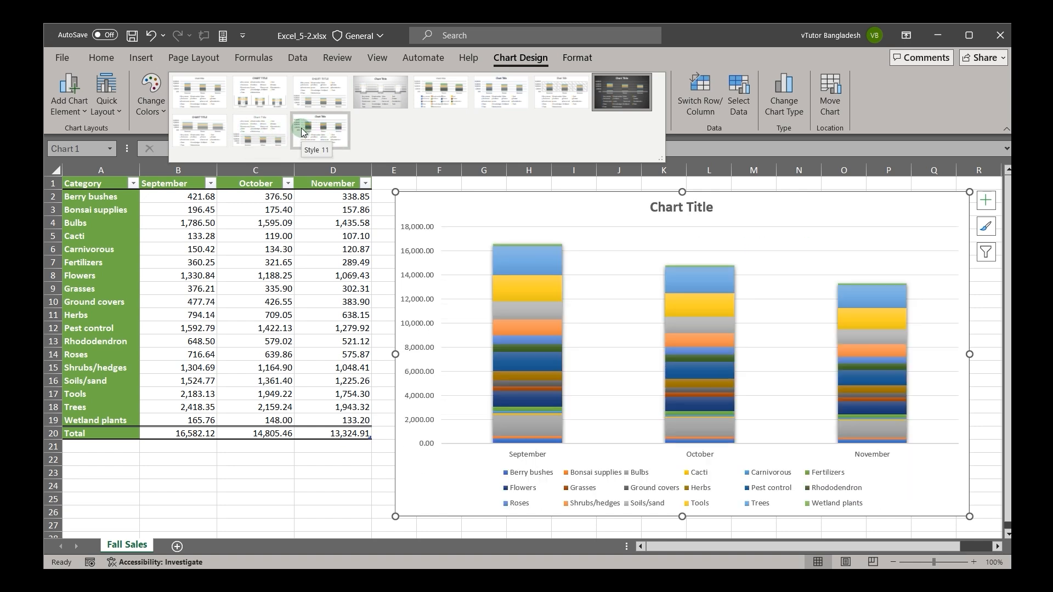
left_click(302, 132)
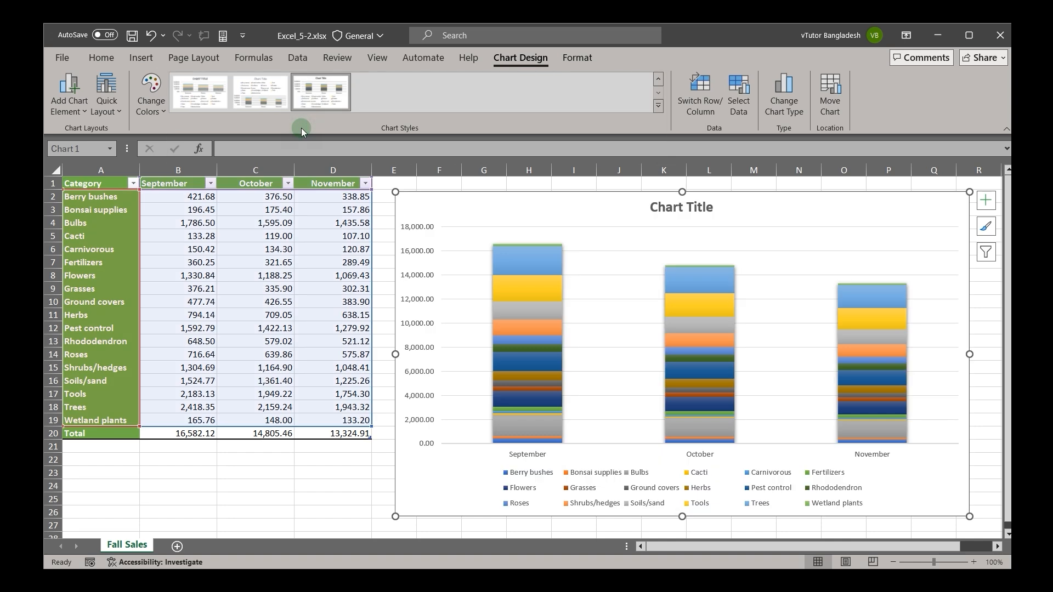